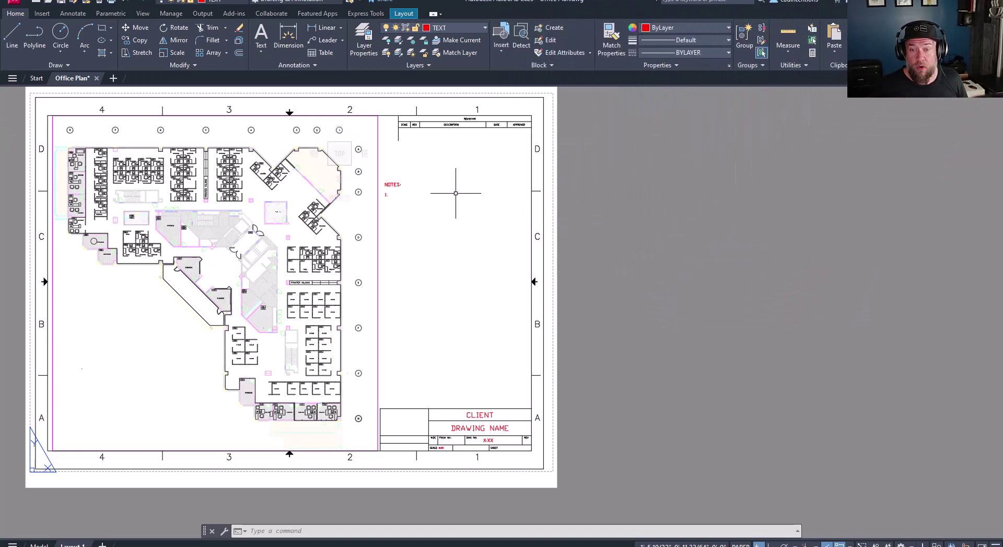
# Zoom in on the NOTES text and open it in the text editor.
pyautogui.scroll(4, 430, 205)
pyautogui.moveTo(425, 190); pyautogui.dragTo(338, 206, button='middle')
pyautogui.press('Escape')
pyautogui.press('Escape')
pyautogui.press('Escape')
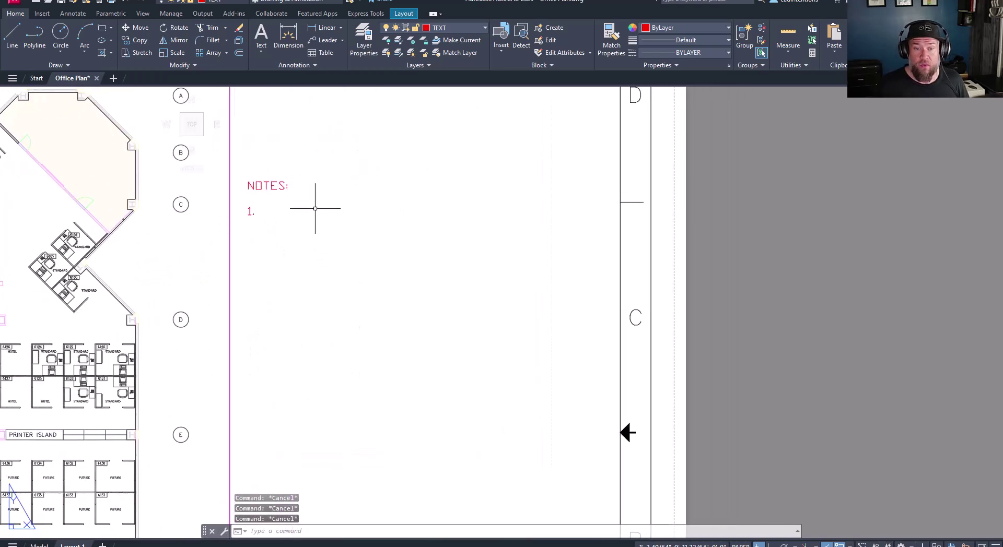
pyautogui.click(251, 211)
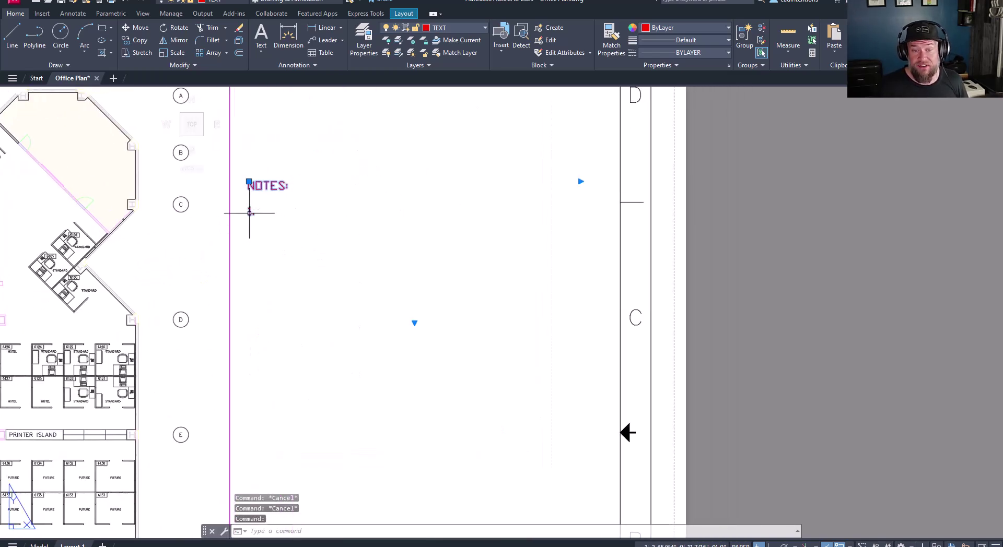
pyautogui.doubleClick(272, 213)
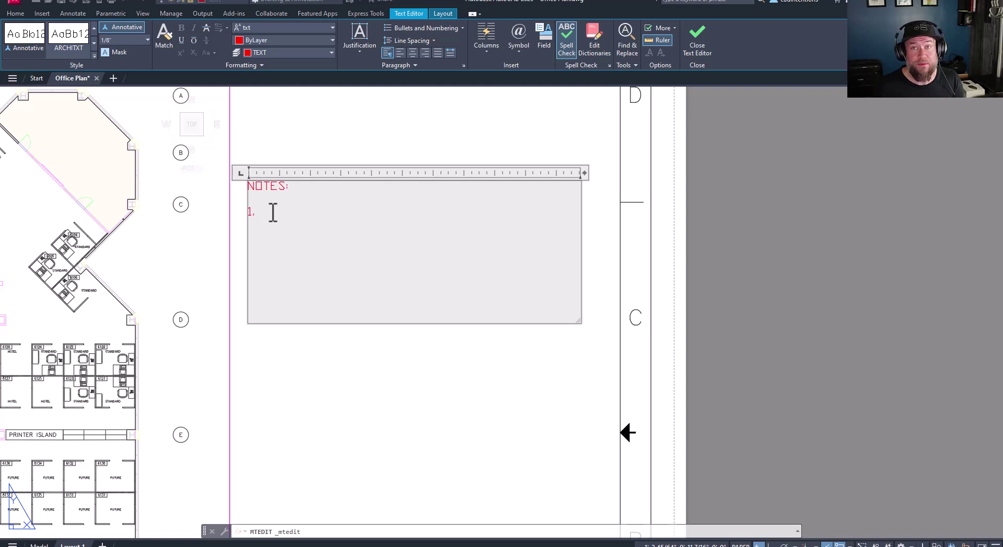
pyautogui.rightClick(272, 216)
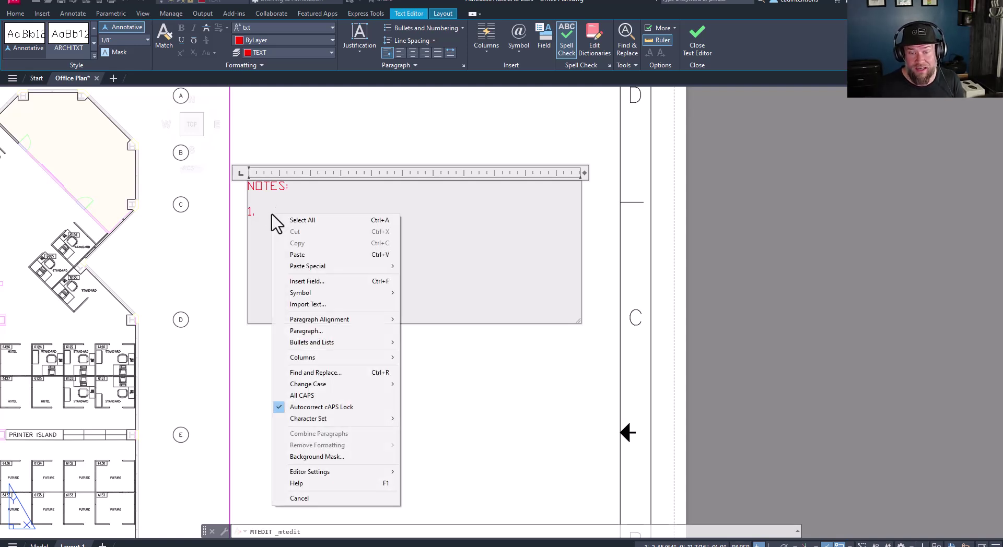
# Look at the Field dialog, then dismiss it without inserting and close the NOTES editor.
pyautogui.click(308, 282)
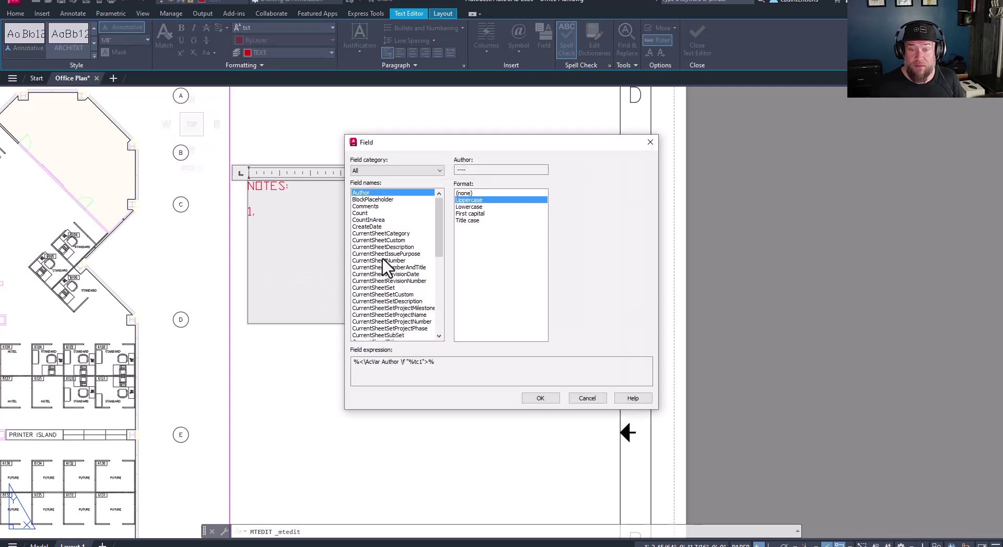
pyautogui.moveTo(416, 143); pyautogui.dragTo(282, 119)
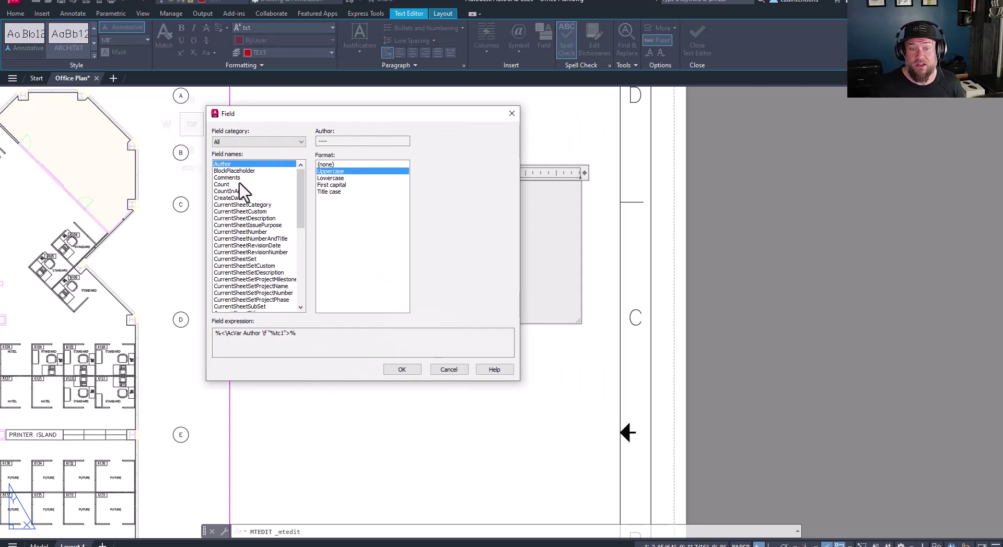
pyautogui.scroll(-5, 277, 251)
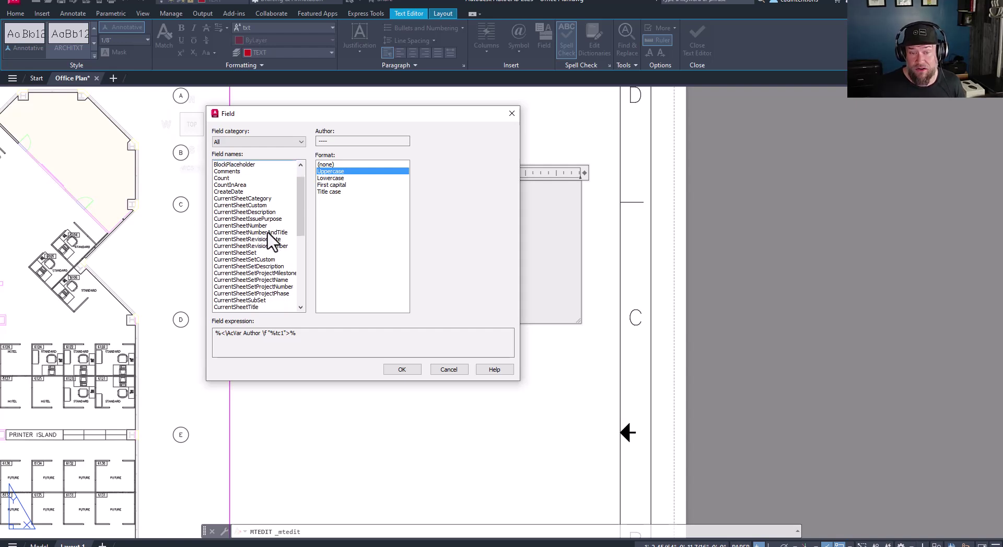
pyautogui.scroll(5, 285, 264)
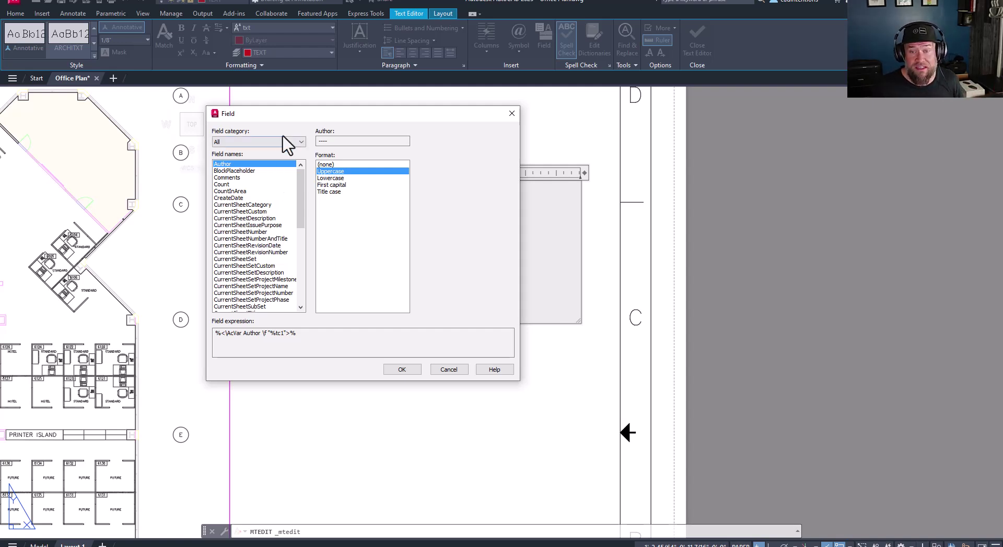
pyautogui.moveTo(287, 114); pyautogui.dragTo(430, 124)
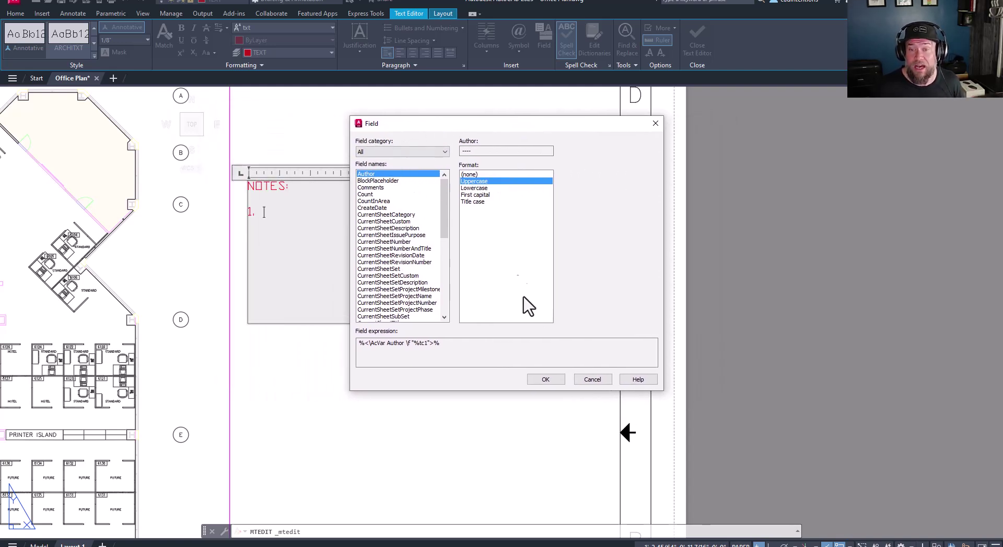
pyautogui.click(592, 380)
pyautogui.press('Escape')
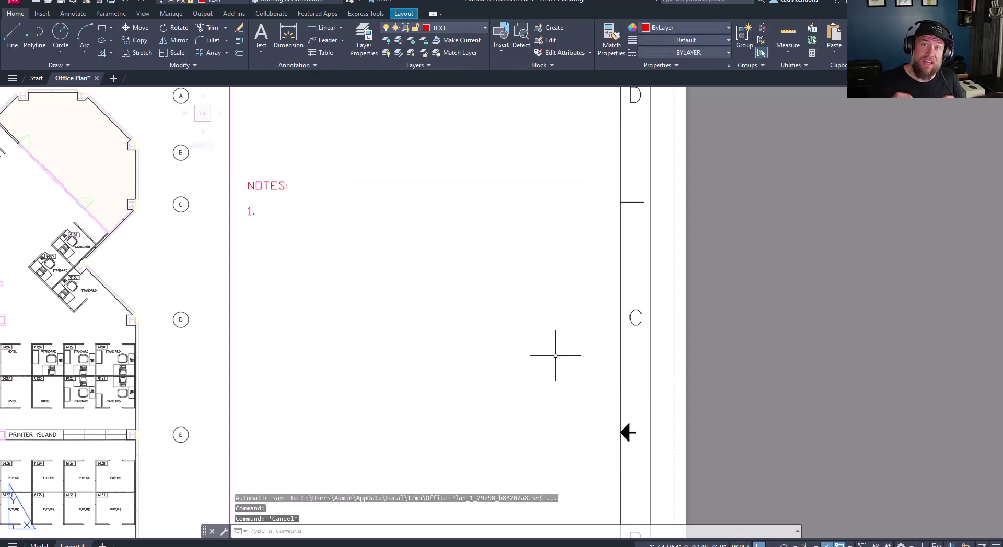
# Copy the NOTES text to just outside the title block's lower-right corner.
pyautogui.press('Escape')
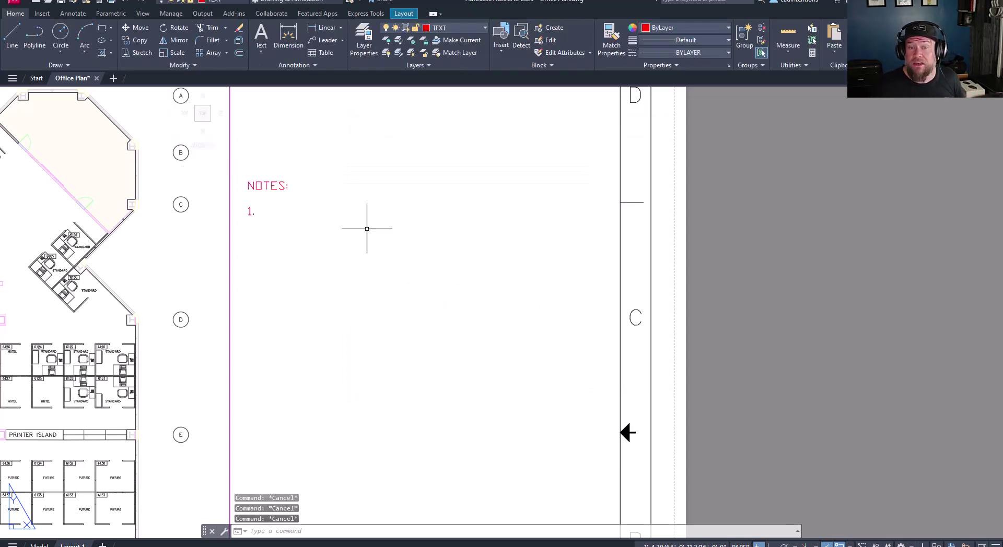
pyautogui.click(277, 183)
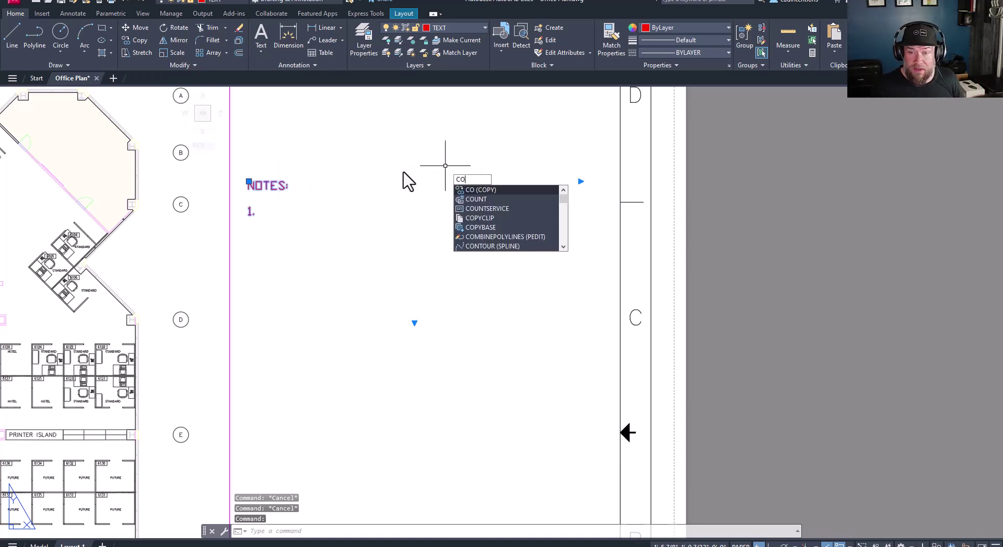
pyautogui.press('Return')
pyautogui.click(324, 176)
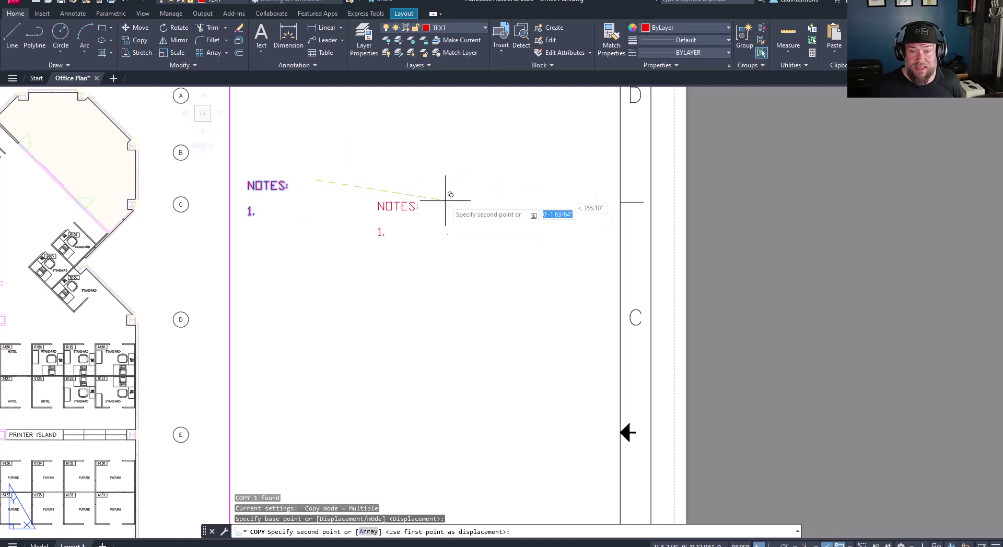
pyautogui.scroll(-5, 448, 298)
pyautogui.scroll(6, 425, 343)
pyautogui.scroll(-1, 504, 426)
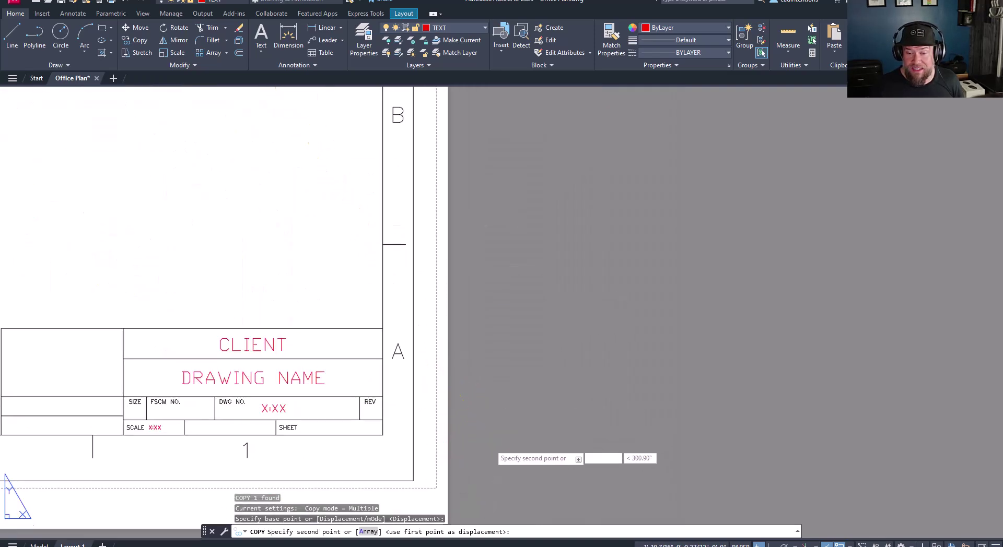
pyautogui.scroll(1, 464, 397)
pyautogui.click(464, 399)
pyautogui.press('Escape')
# Rotate the NOTES copy 90° to vertical with Ortho on.
pyautogui.click(401, 407)
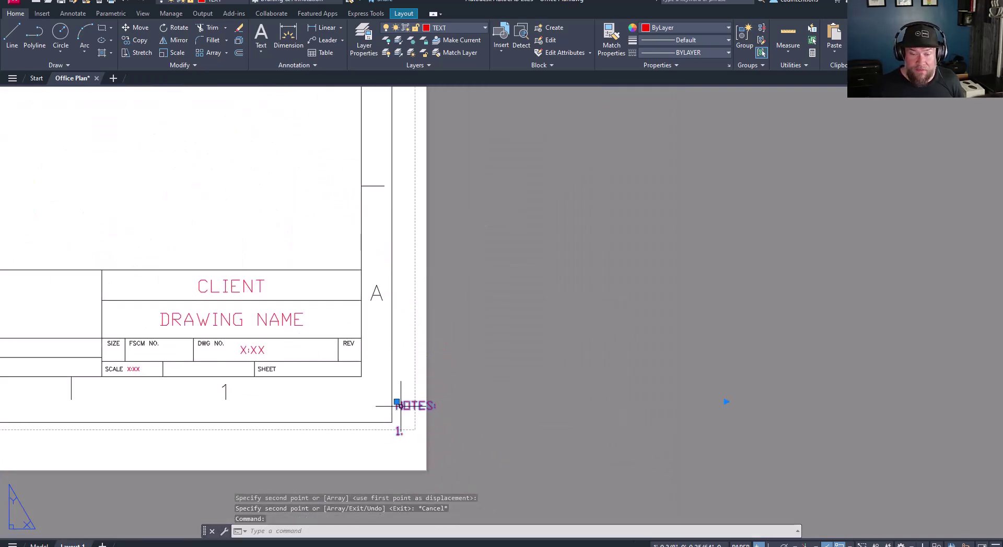
pyautogui.write('ro')
pyautogui.press('Return')
pyautogui.click(402, 408)
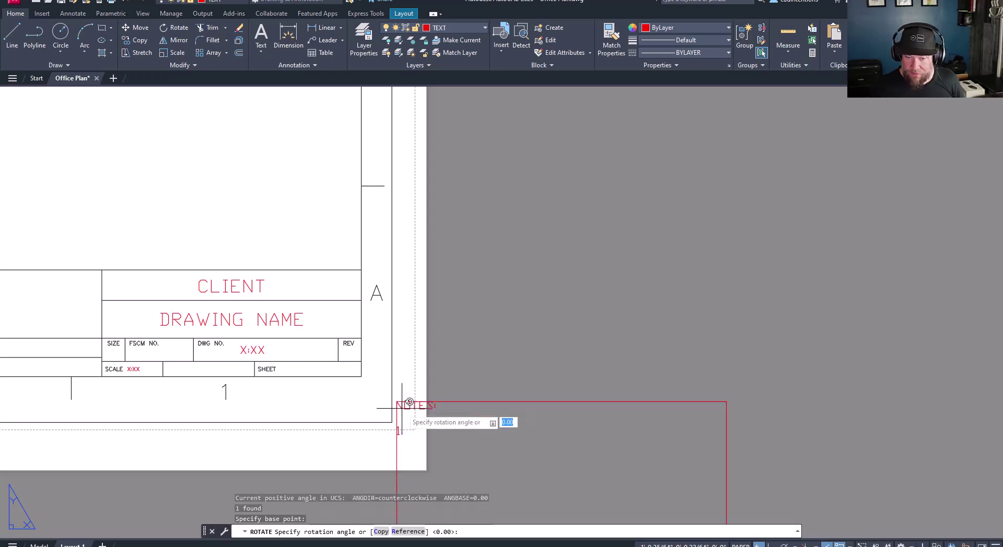
pyautogui.press('F8')
pyautogui.click(407, 339)
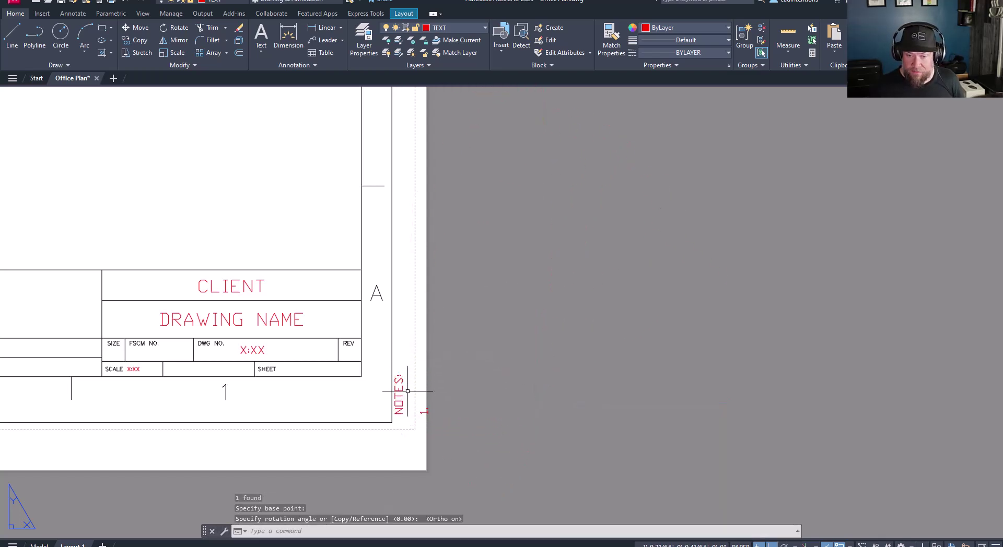
pyautogui.press('Escape')
# Grip-stretch the vertical NOTES box up to the top border and narrow it to the sheet border.
pyautogui.click(416, 395)
pyautogui.click(395, 375)
pyautogui.scroll(-4, 470, 261)
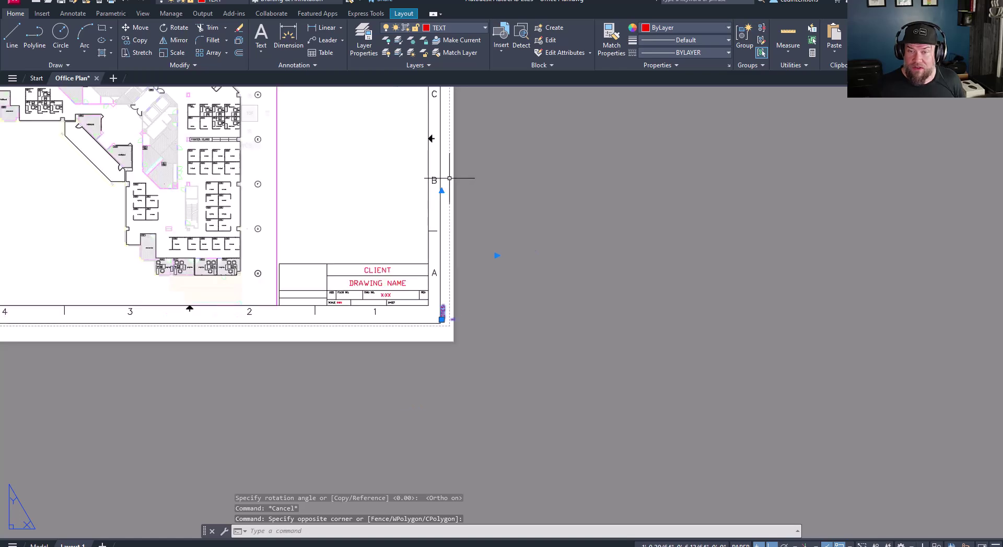
pyautogui.click(441, 193)
pyautogui.moveTo(449, 151); pyautogui.dragTo(436, 307, button='middle')
pyautogui.click(438, 113)
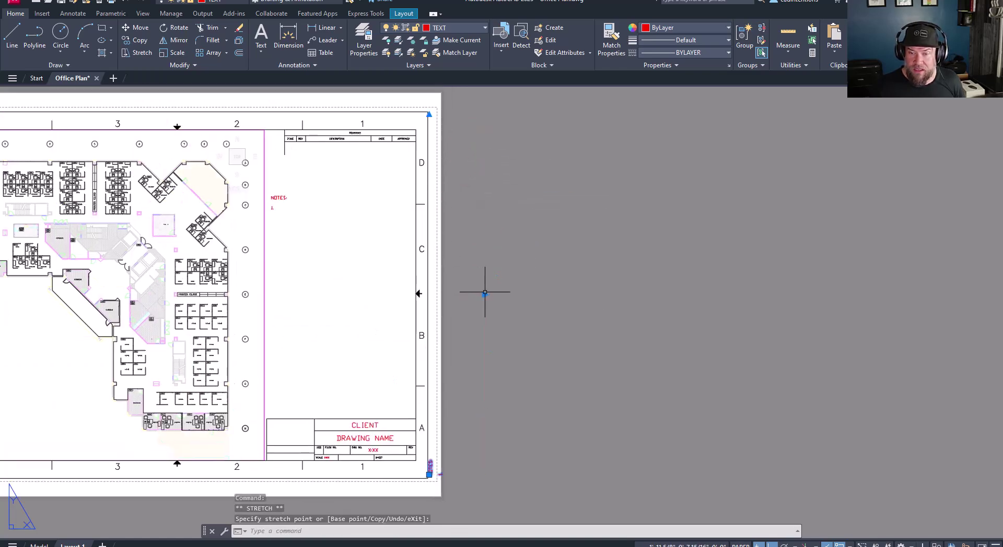
pyautogui.click(485, 294)
pyautogui.click(427, 293)
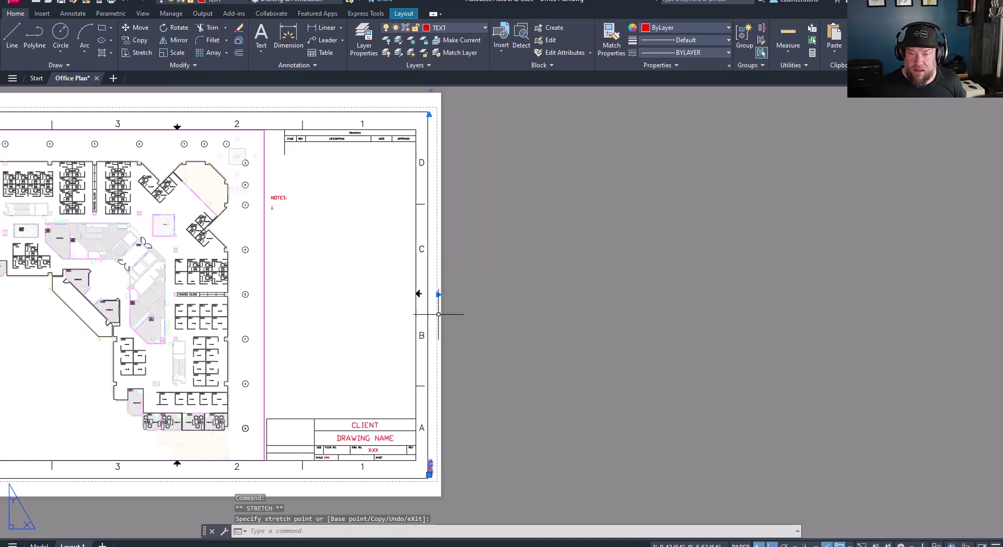
pyautogui.scroll(4, 425, 291)
pyautogui.scroll(-4, 400, 366)
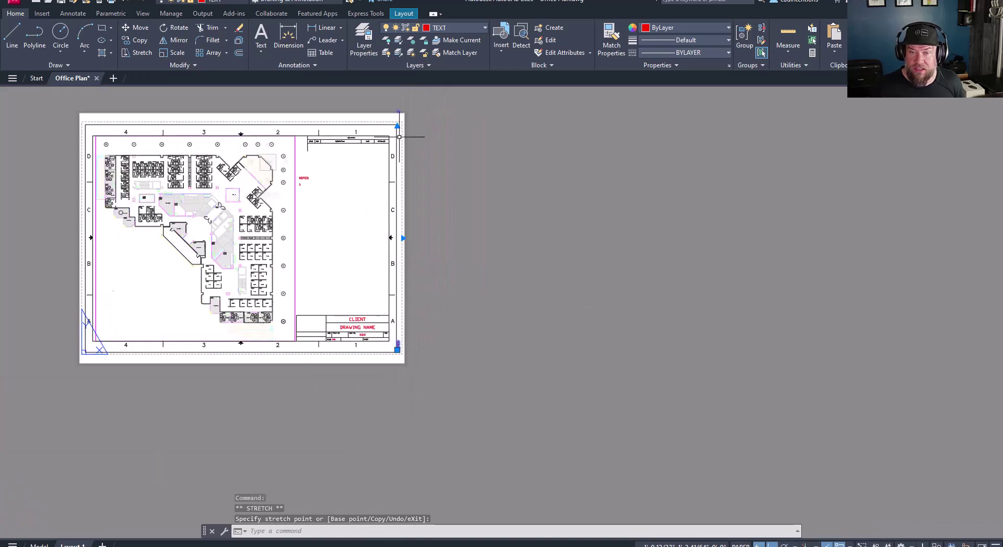
pyautogui.moveTo(397, 331); pyautogui.dragTo(390, 345, button='middle')
pyautogui.scroll(8, 390, 346)
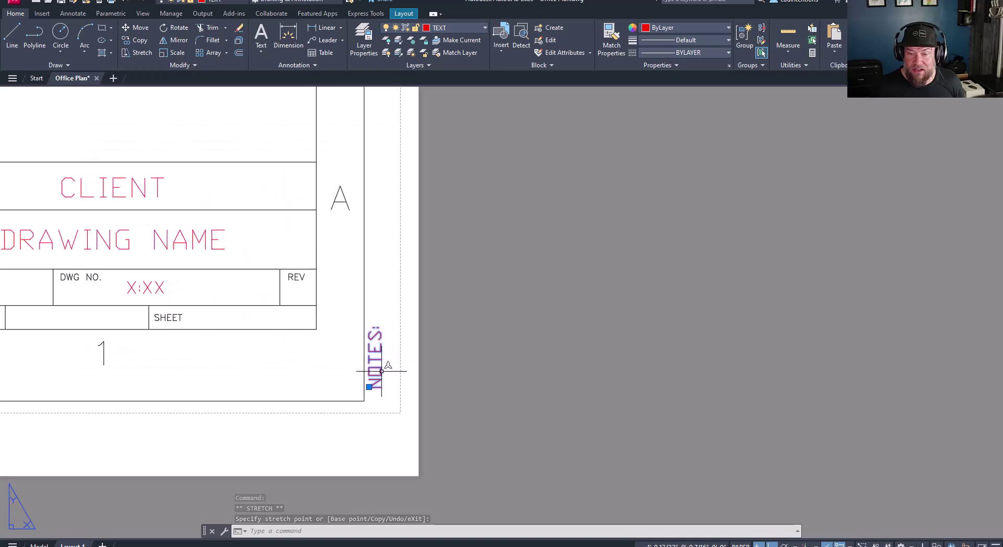
pyautogui.press('Escape')
# Open the vertical NOTES copy and delete its 'NOTES:' wording.
pyautogui.click(376, 368)
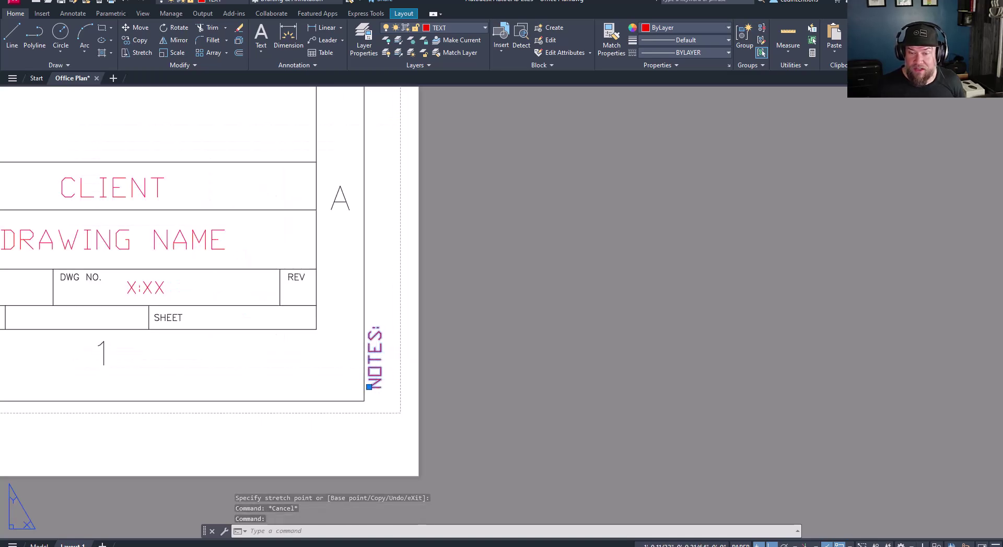
pyautogui.doubleClick(376, 366)
pyautogui.moveTo(453, 398); pyautogui.dragTo(353, 394)
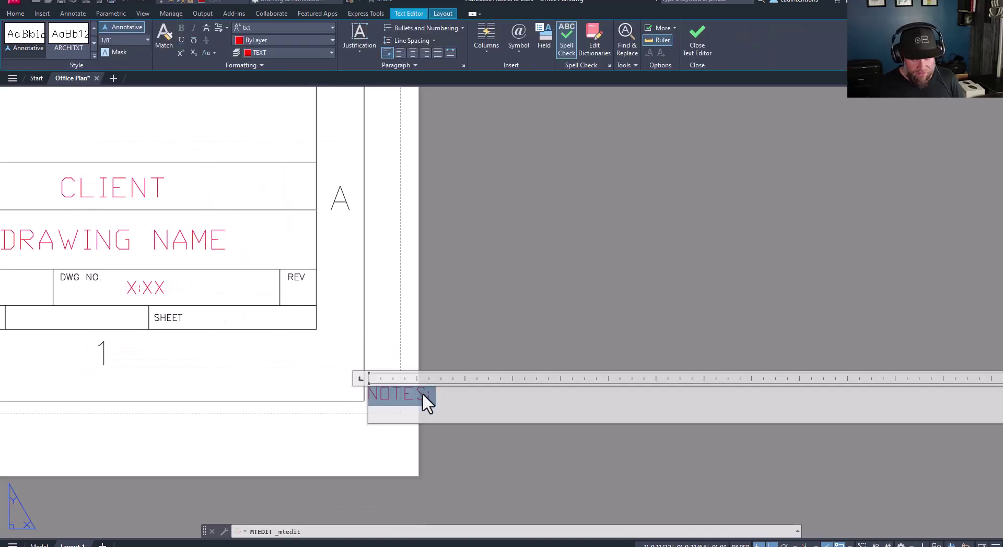
pyautogui.press('Delete')
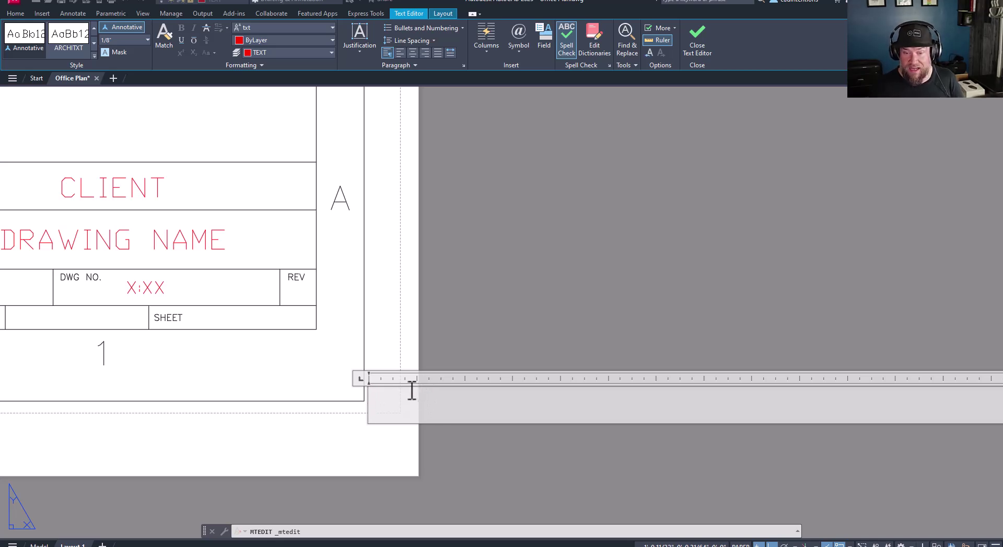
# Insert a Document-category Filename field showing the drawing's full path and name.
pyautogui.rightClick(397, 400)
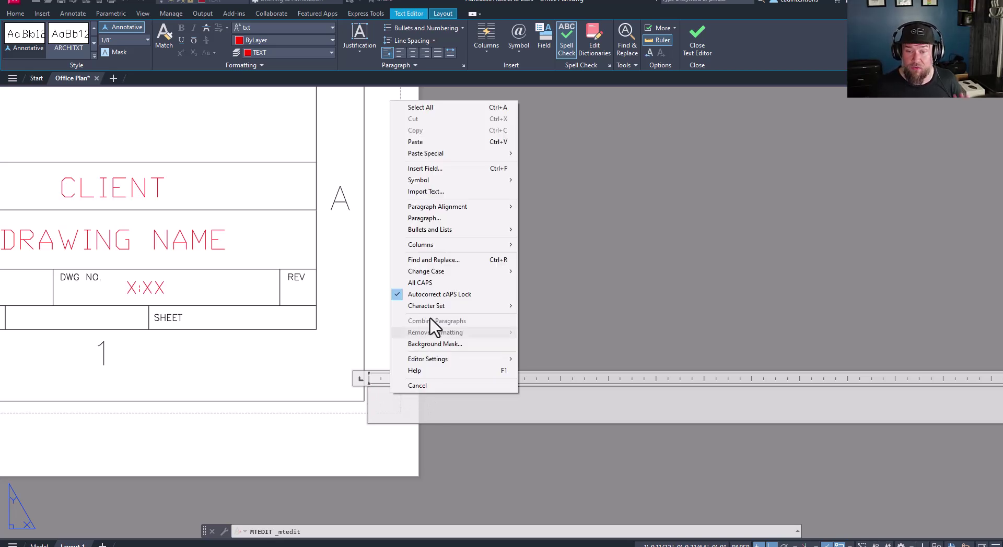
pyautogui.click(443, 168)
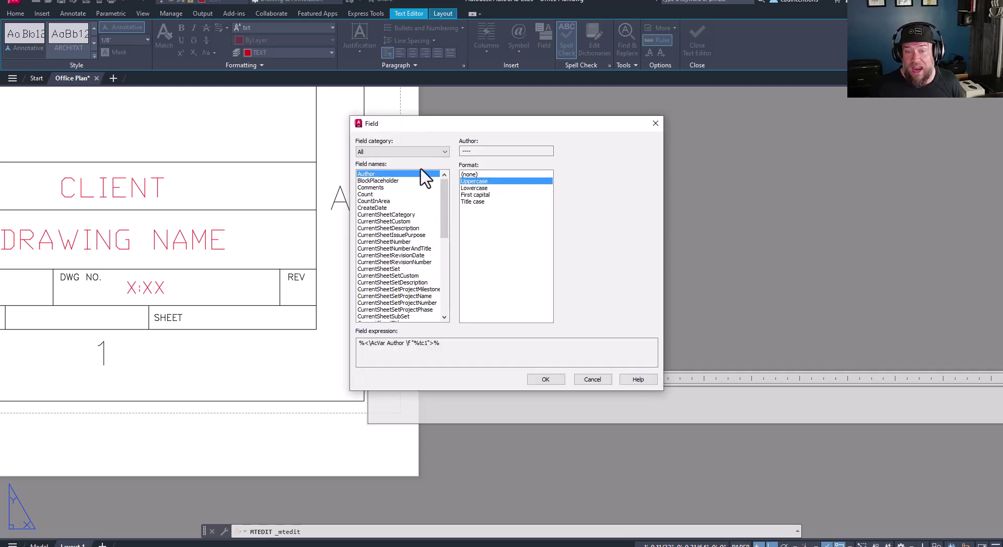
pyautogui.click(413, 152)
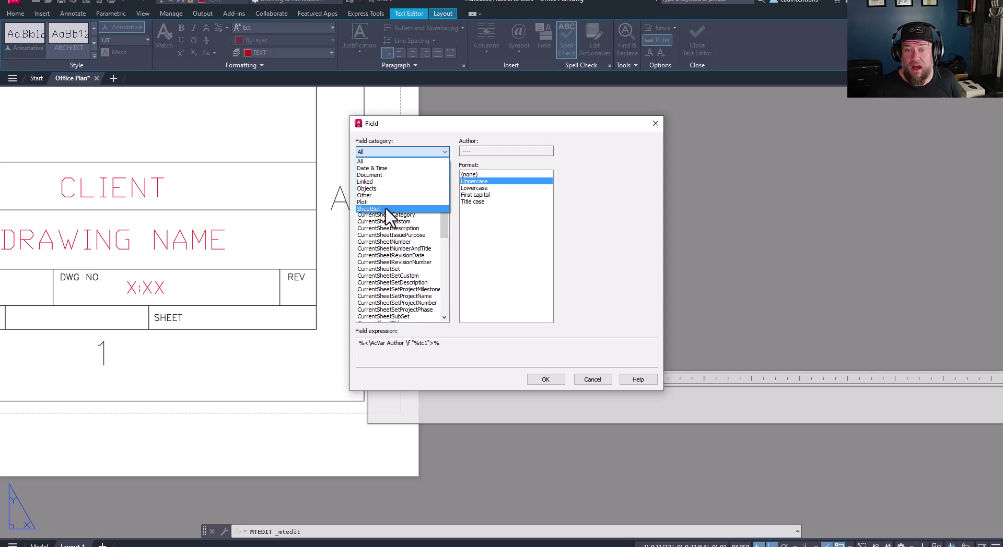
pyautogui.click(382, 175)
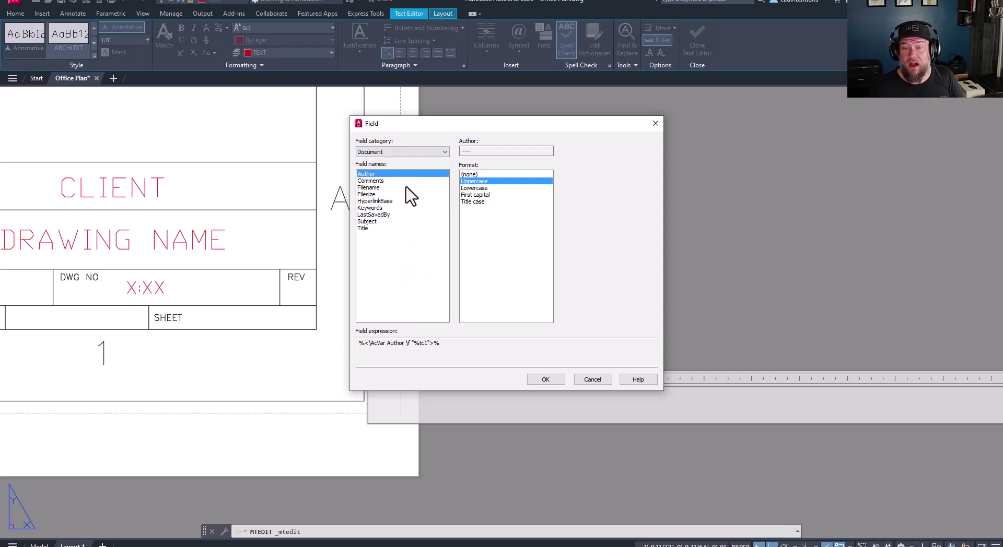
pyautogui.click(377, 188)
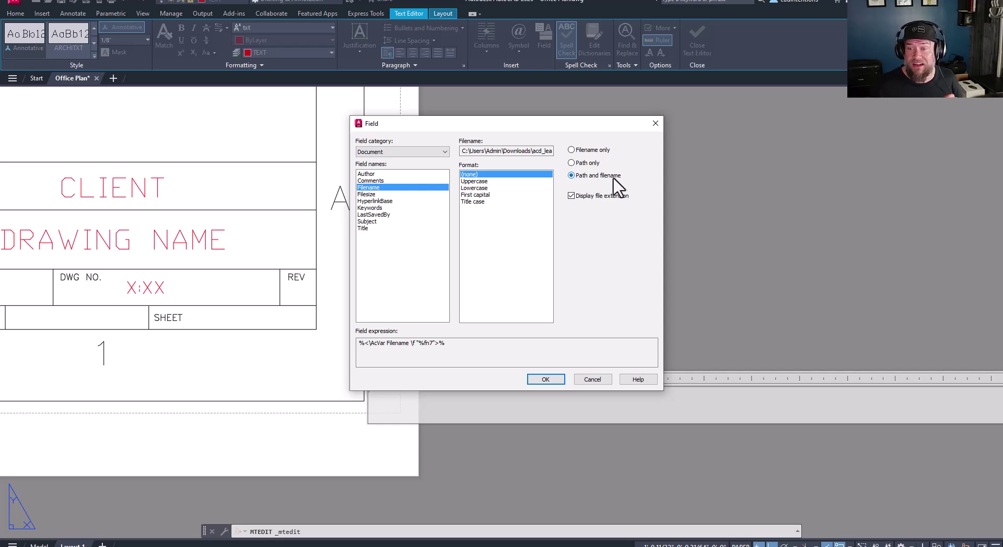
pyautogui.click(545, 379)
# Commit the Filename field text, pan to the sheet's right border, and select the vertical path text.
pyautogui.scroll(-4, 366, 373)
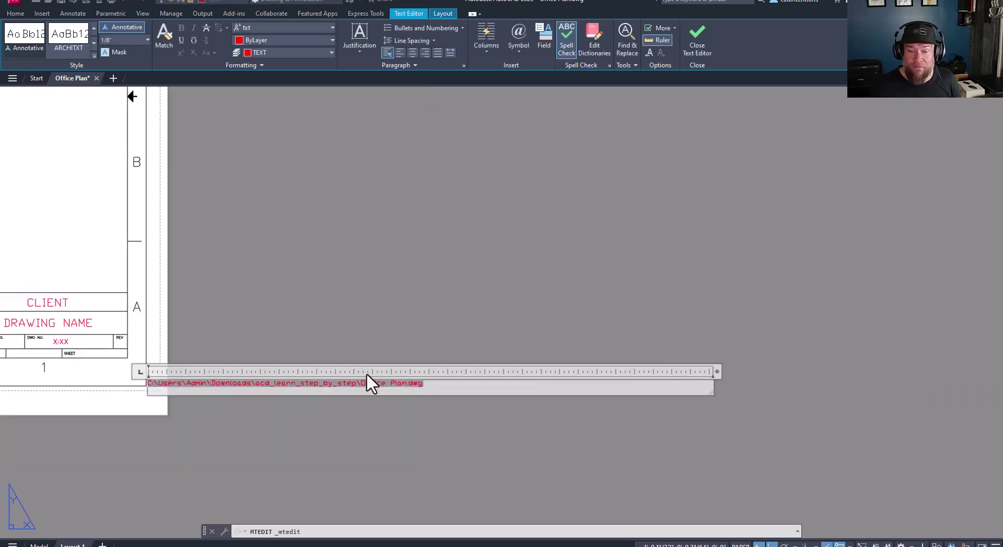
pyautogui.click(207, 404)
pyautogui.scroll(2, 149, 345)
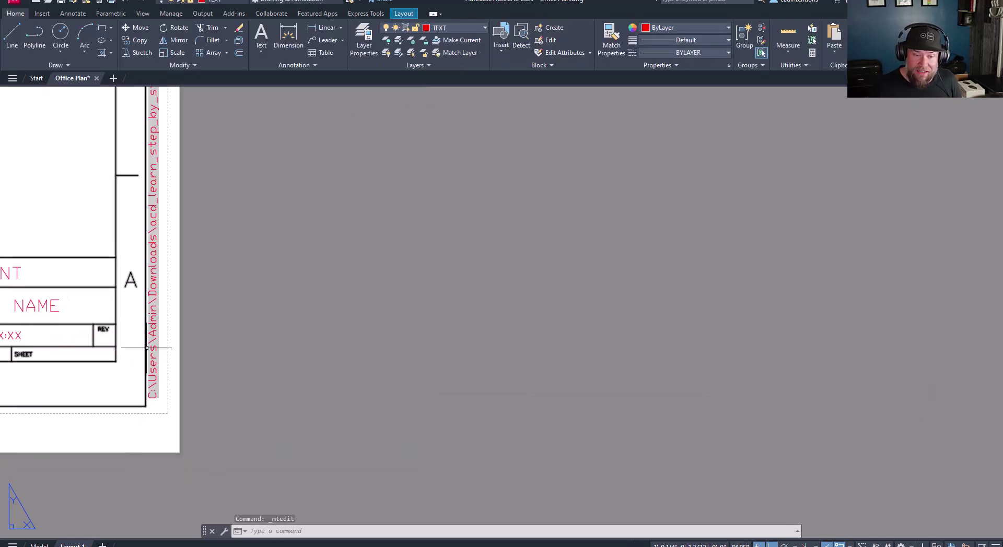
pyautogui.scroll(-1, 190, 151)
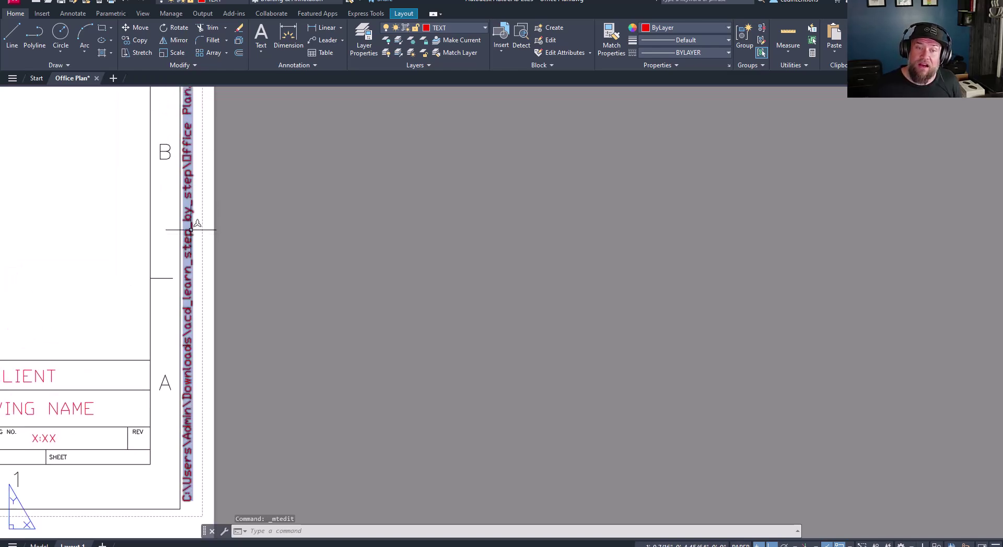
pyautogui.scroll(-1, 197, 161)
pyautogui.moveTo(198, 161); pyautogui.dragTo(215, 168, button='middle')
pyautogui.press('Escape')
pyautogui.press('Escape')
pyautogui.press('Escape')
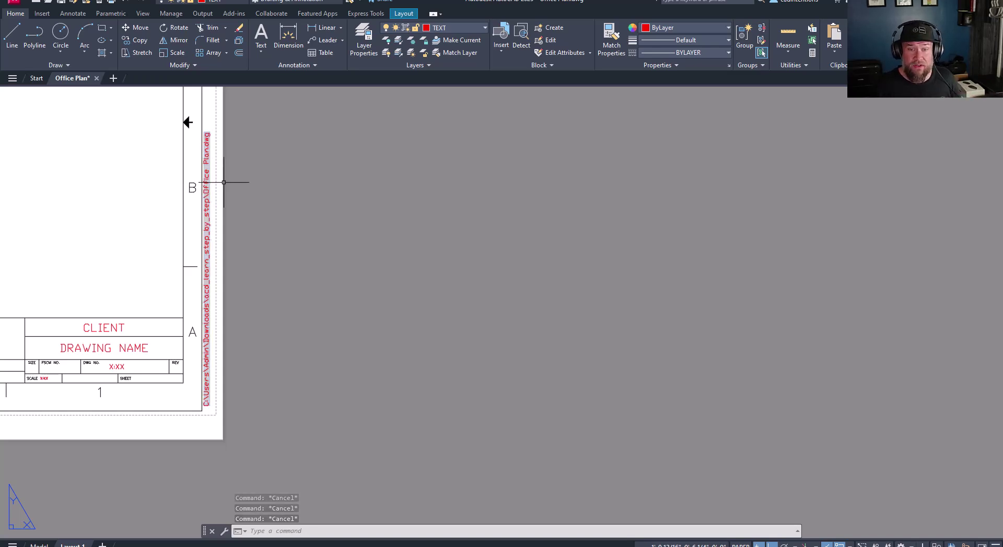
pyautogui.moveTo(221, 183); pyautogui.dragTo(259, 195, button='middle')
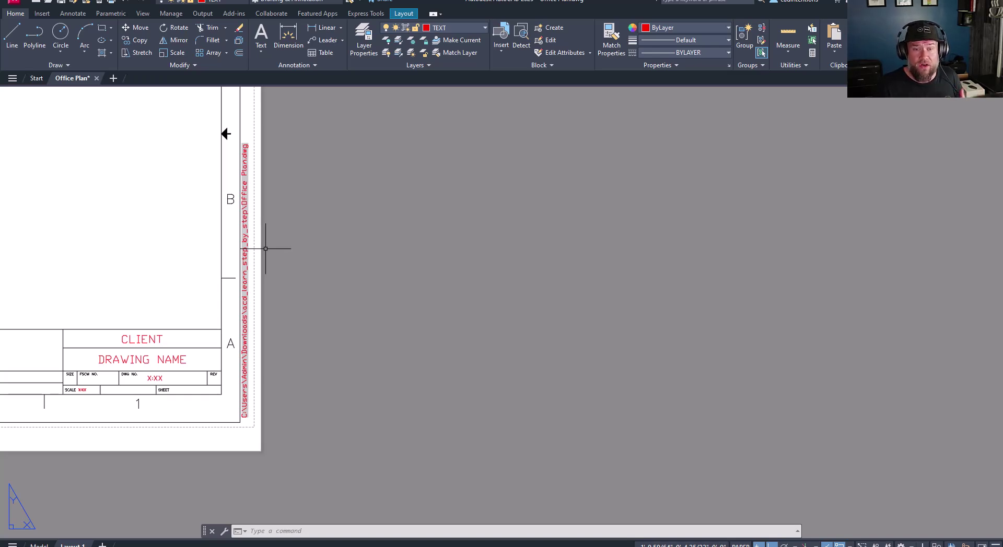
pyautogui.click(224, 314)
pyautogui.press('Escape')
pyautogui.press('Escape')
pyautogui.press('Escape')
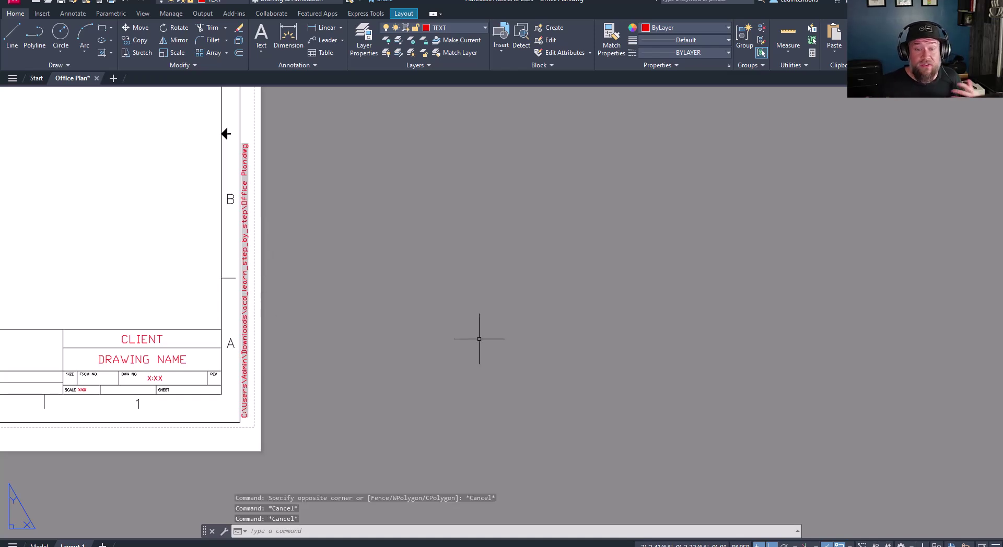
pyautogui.press('Escape')
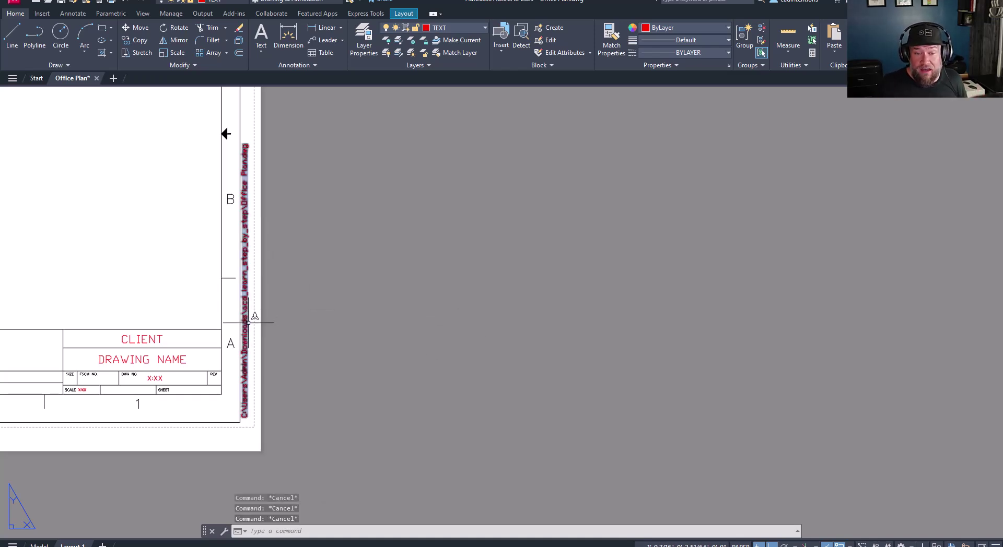
pyautogui.click(247, 327)
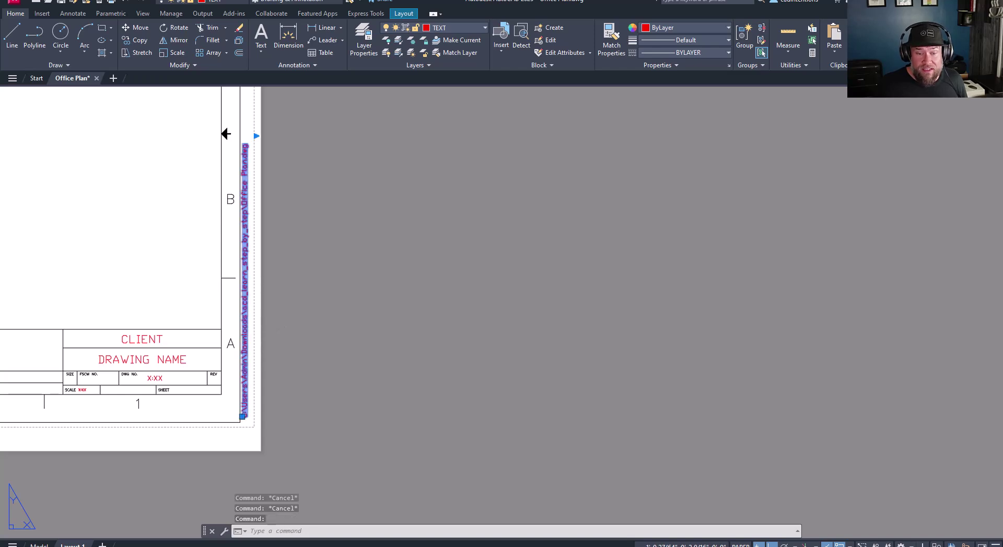
# Set the vertical path text's height to 1/16", leaving the field settings unchanged.
pyautogui.doubleClick(244, 329)
pyautogui.doubleClick(291, 420)
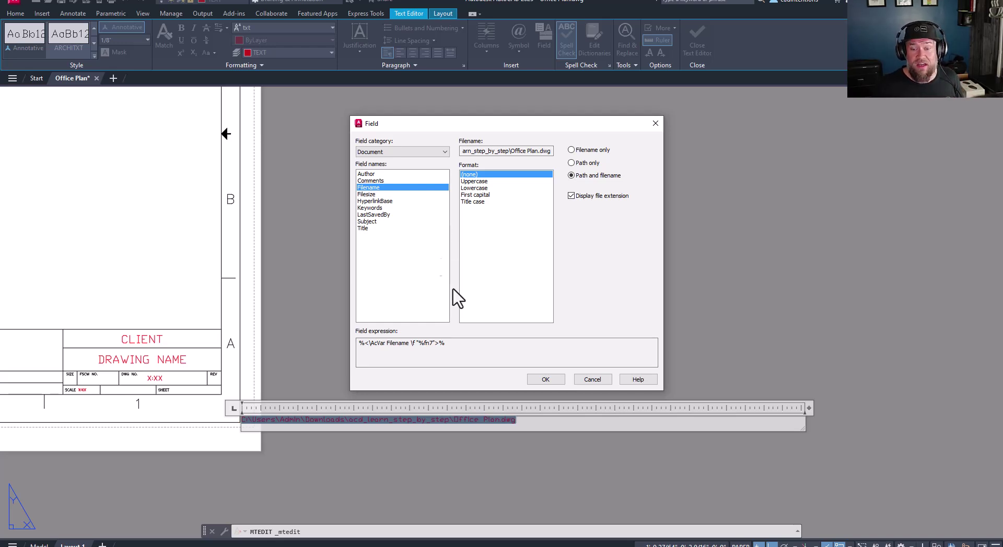
pyautogui.click(587, 379)
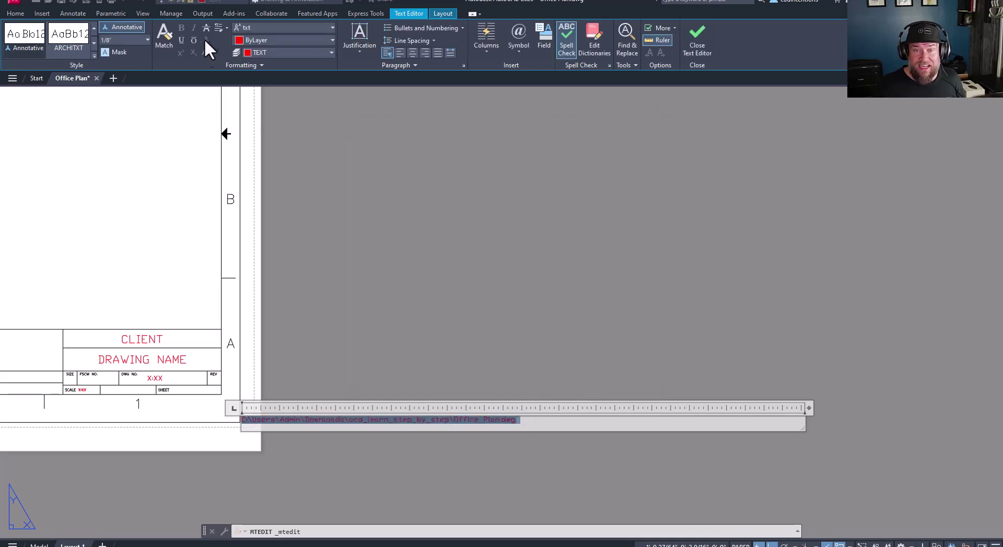
pyautogui.click(120, 41)
pyautogui.write('1/16')
pyautogui.press('Return')
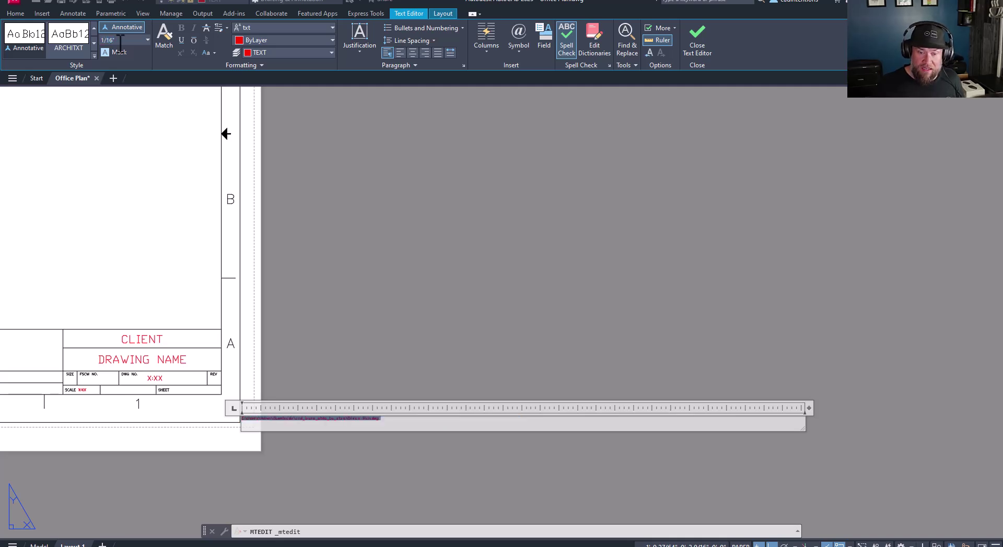
# Make the path text Green and close the text editor.
pyautogui.scroll(2, 249, 425)
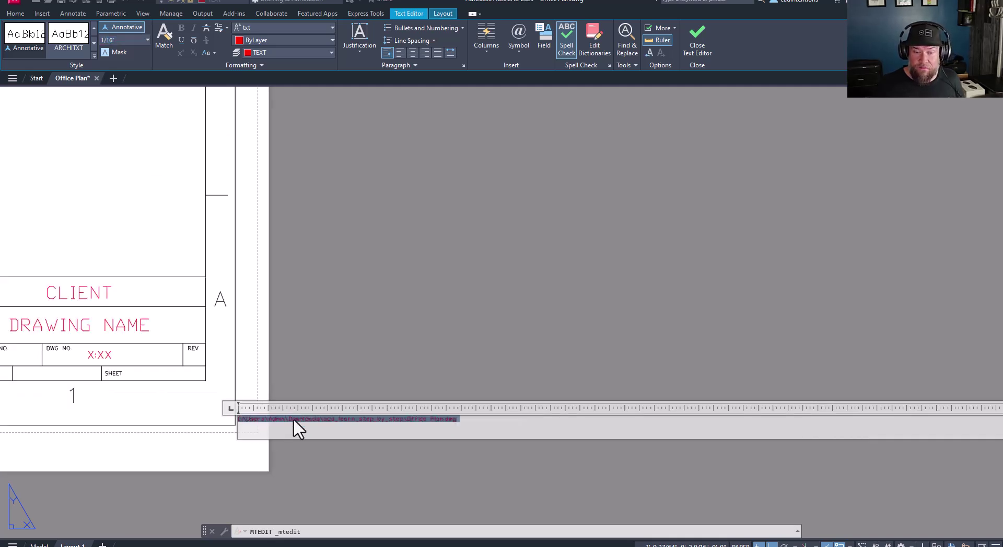
pyautogui.click(273, 53)
pyautogui.click(268, 41)
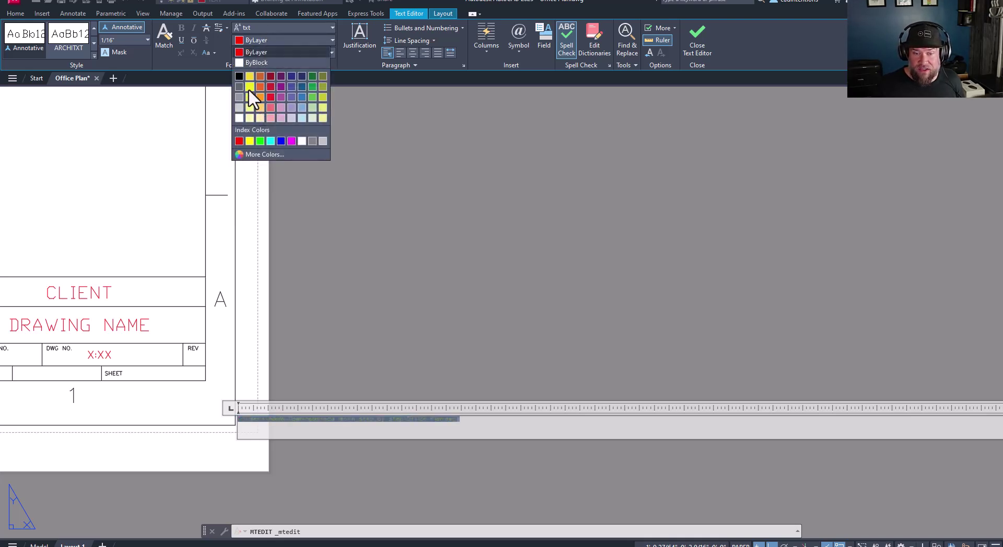
pyautogui.click(260, 141)
pyautogui.press('Escape')
pyautogui.press('Escape')
pyautogui.press('Escape')
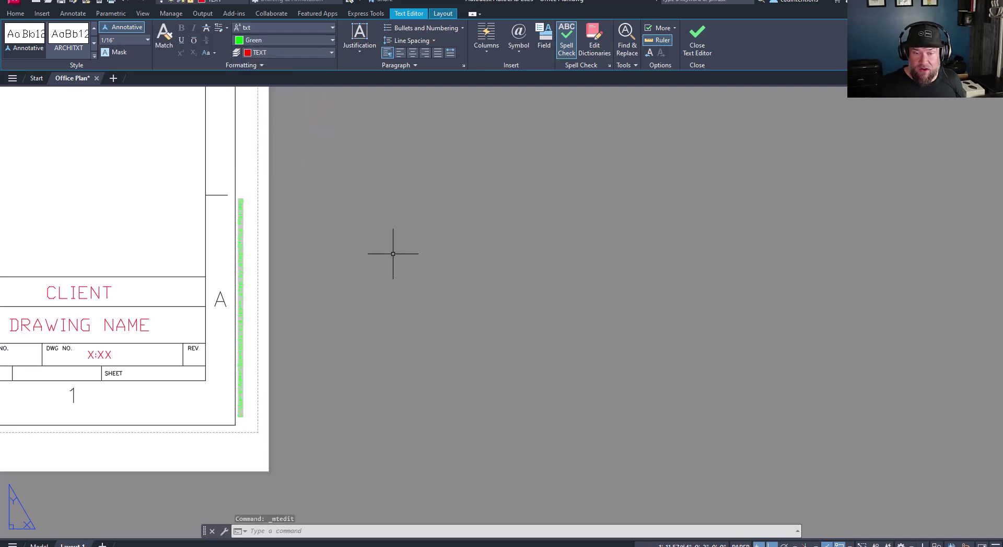
pyautogui.scroll(3, 238, 348)
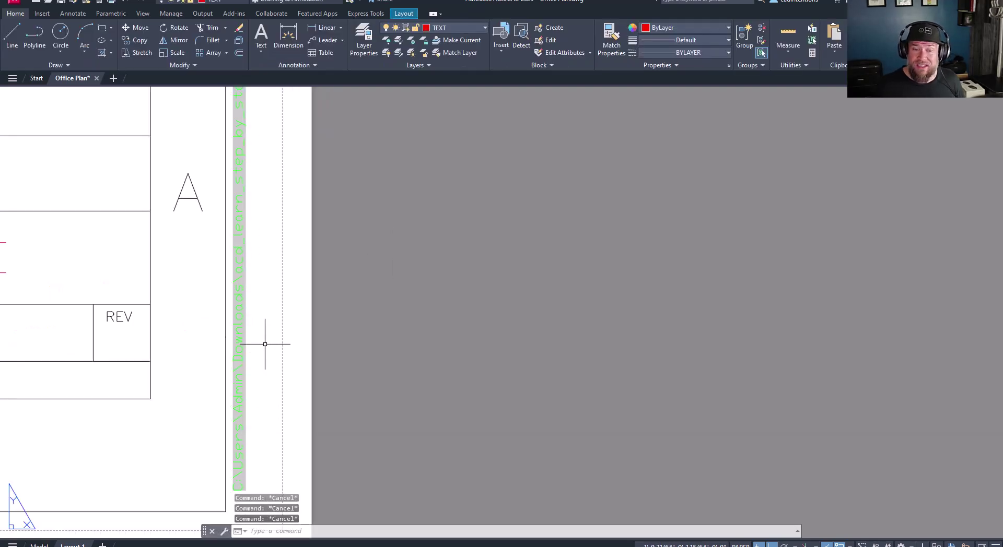
pyautogui.moveTo(271, 331); pyautogui.dragTo(289, 316, button='middle')
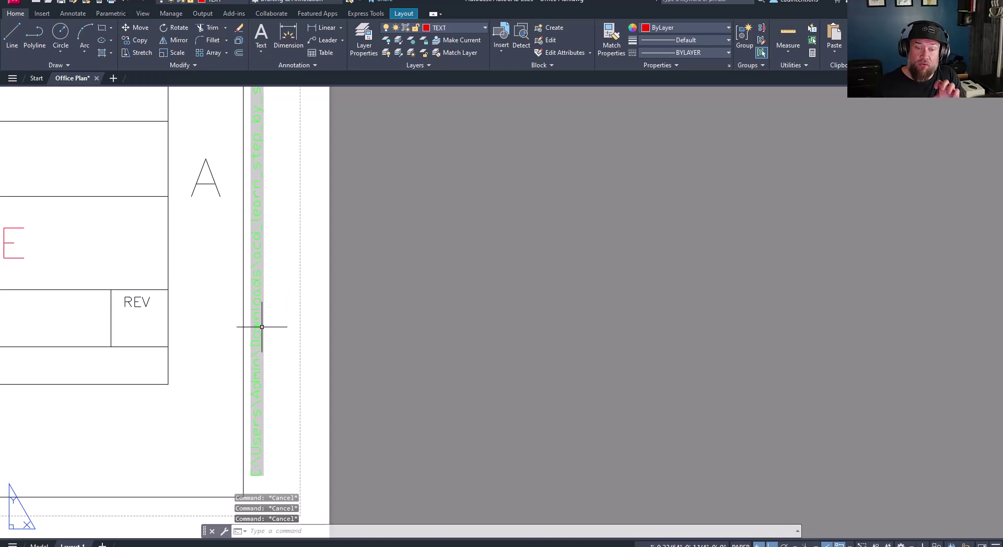
pyautogui.scroll(-3, 275, 300)
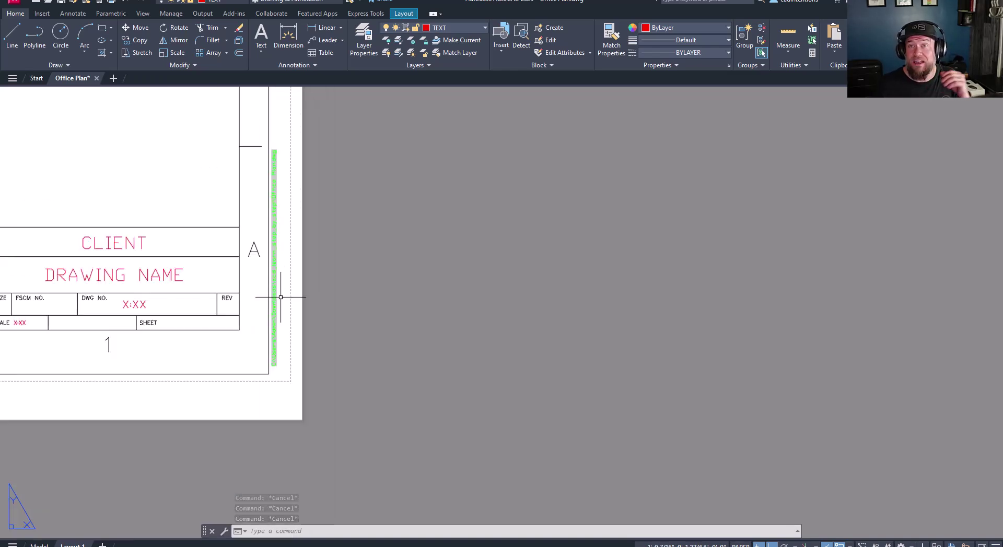
pyautogui.moveTo(318, 305); pyautogui.dragTo(327, 323, button='middle')
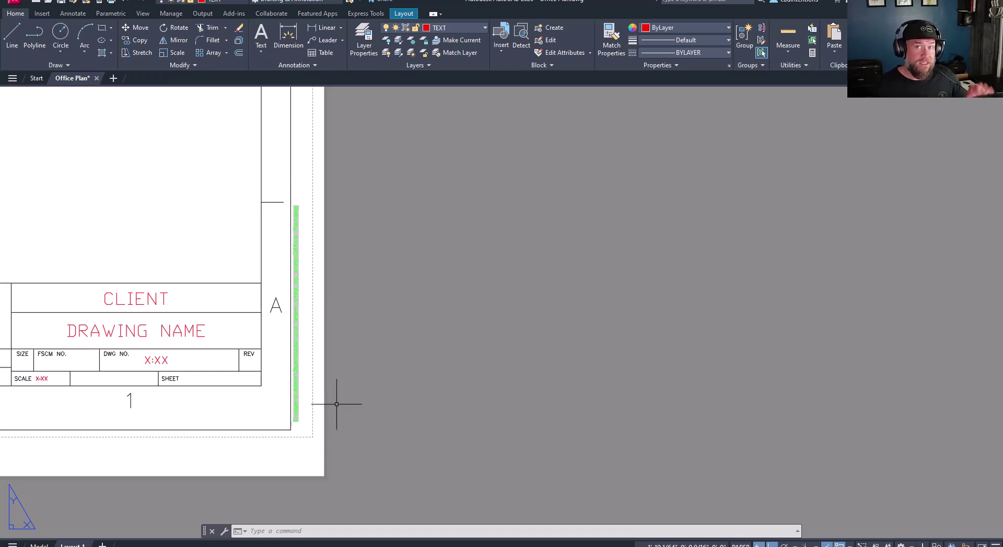
pyautogui.moveTo(351, 392); pyautogui.dragTo(479, 344, button='middle')
pyautogui.press('Escape')
pyautogui.moveTo(273, 320); pyautogui.dragTo(315, 300, button='middle')
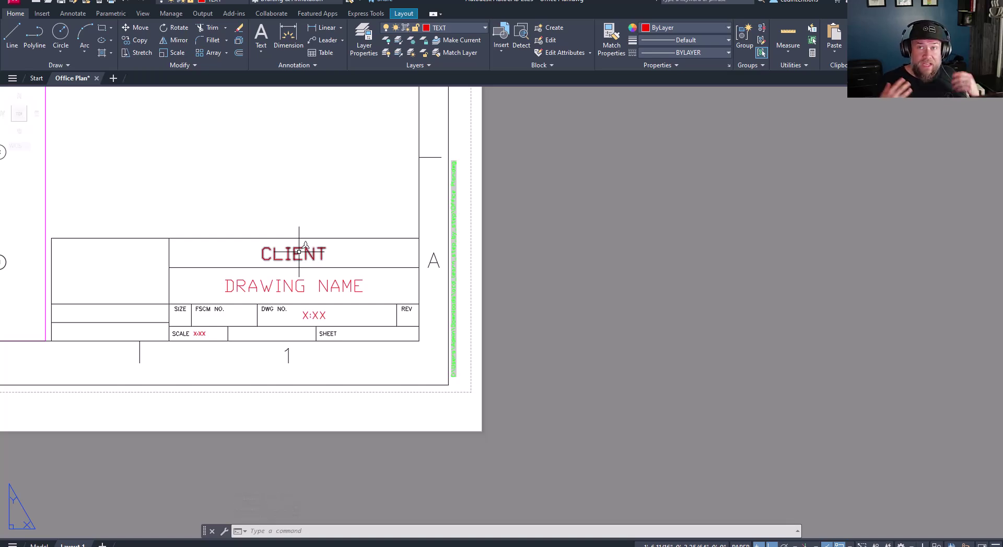
pyautogui.moveTo(331, 287); pyautogui.dragTo(357, 285, button='middle')
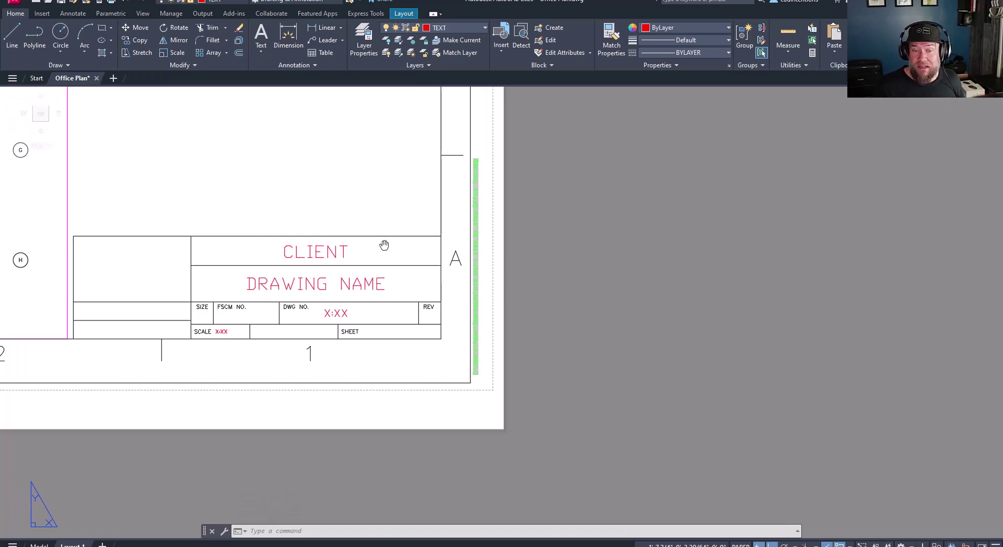
pyautogui.press('Escape')
pyautogui.press('Escape')
pyautogui.press('Escape')
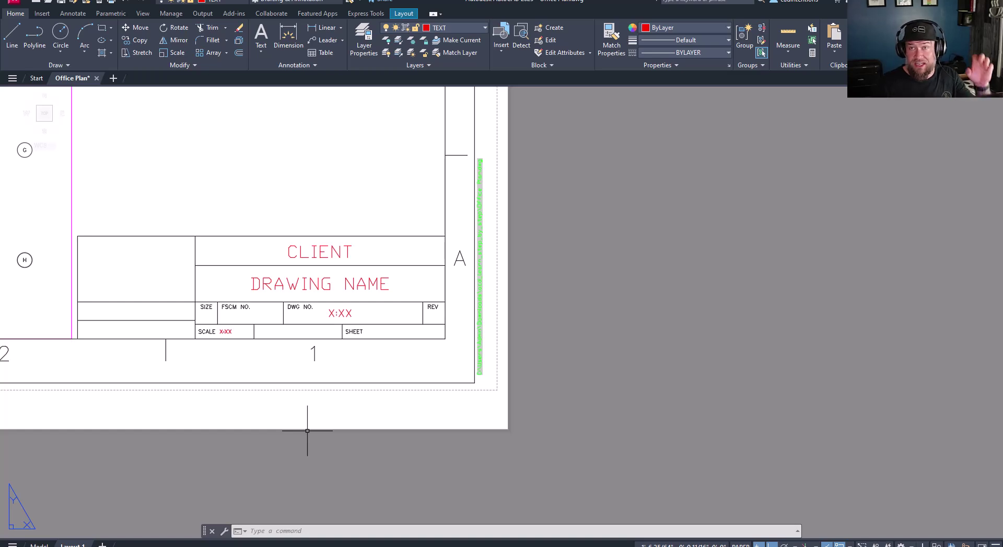
pyautogui.write('TEX')
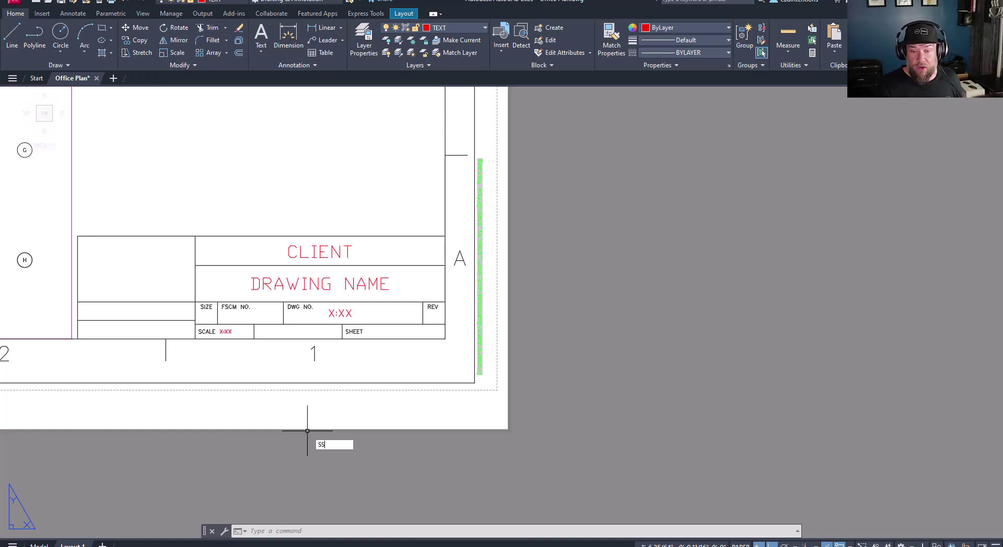
pyautogui.press('Escape')
pyautogui.hotkey('ctrl', '4')
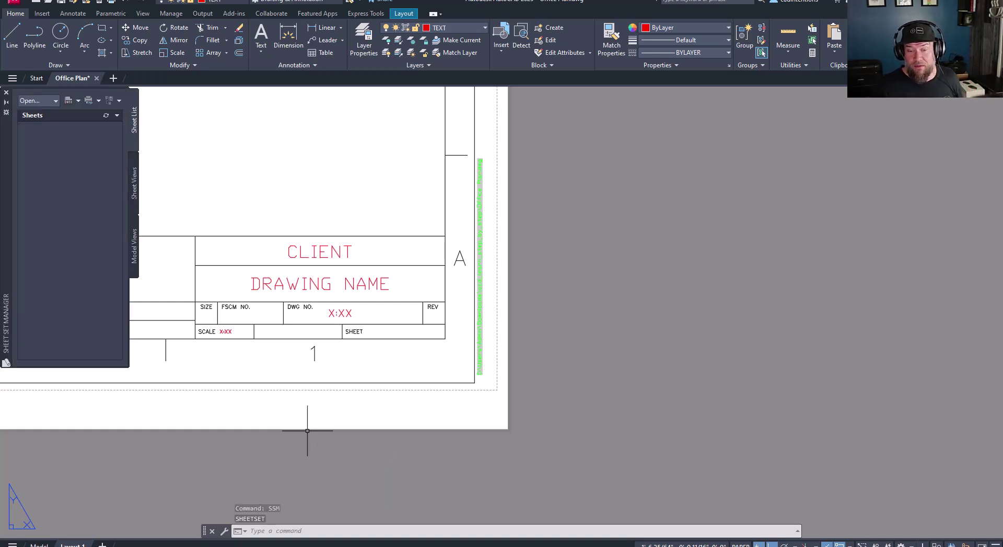
pyautogui.moveTo(8, 184)
pyautogui.mouseDown()
pyautogui.moveTo(105, 203)
pyautogui.moveTo(123, 219)
pyautogui.mouseUp()
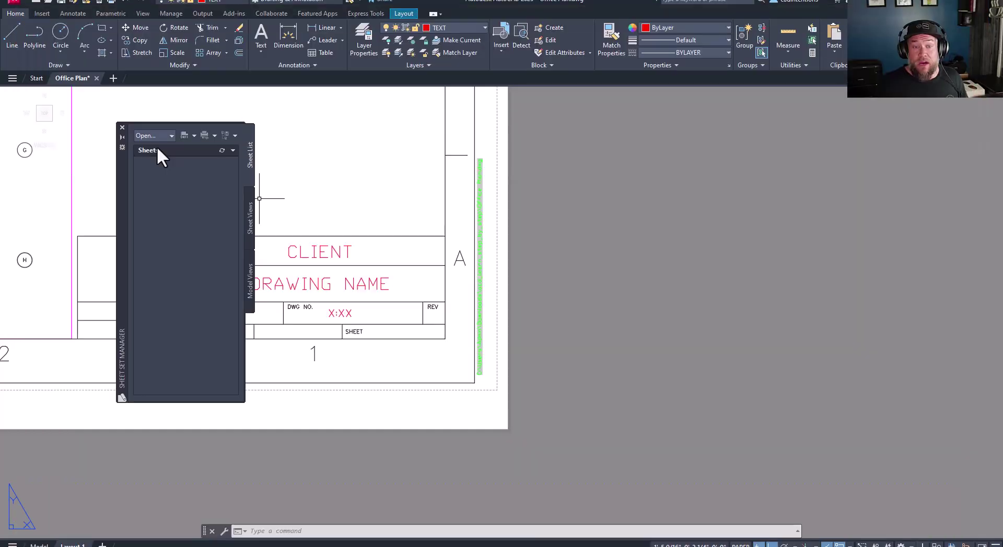
# Close the Sheet Set Manager and zoom to the title block's DWG NO. cell.
pyautogui.click(122, 127)
pyautogui.press('Escape')
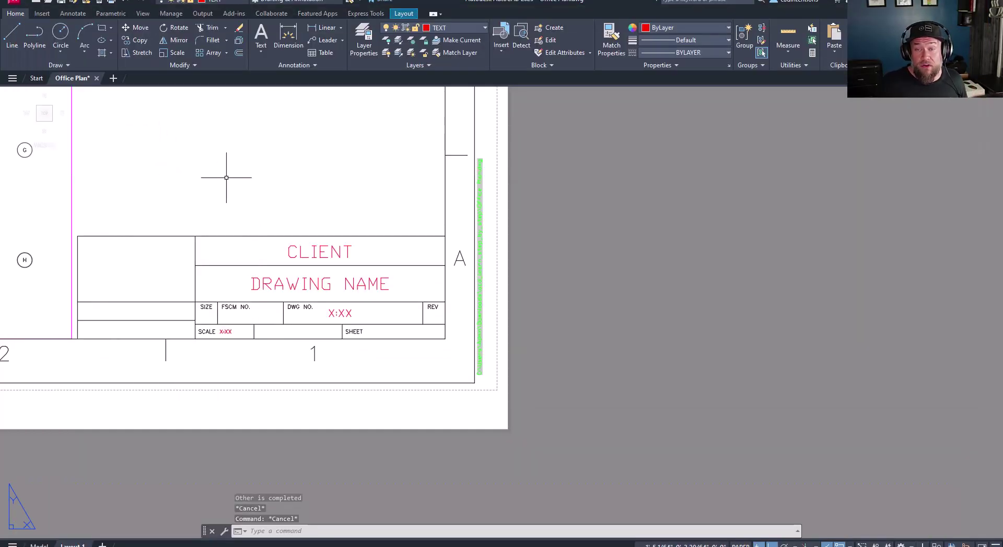
pyautogui.moveTo(279, 192); pyautogui.dragTo(302, 196, button='middle')
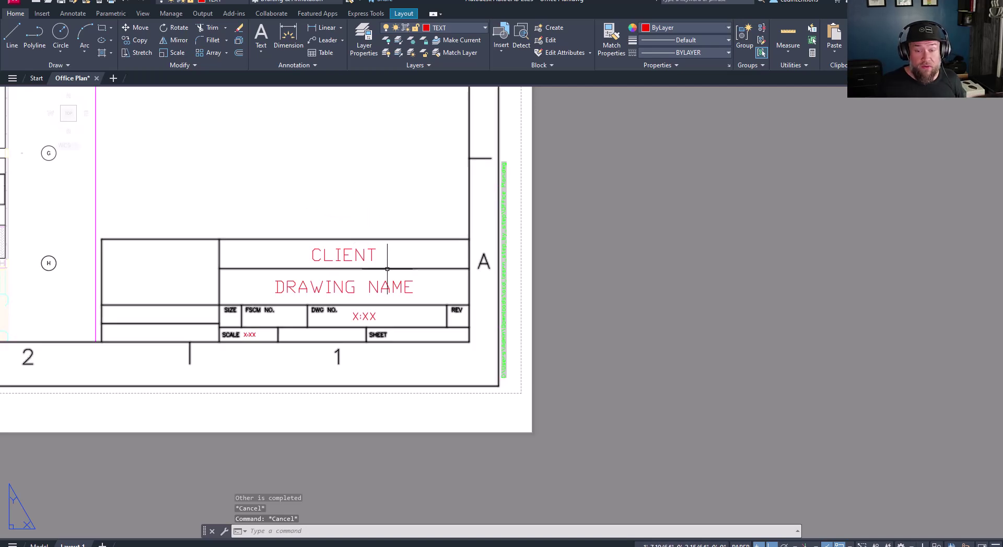
pyautogui.moveTo(377, 299); pyautogui.dragTo(393, 289, button='middle')
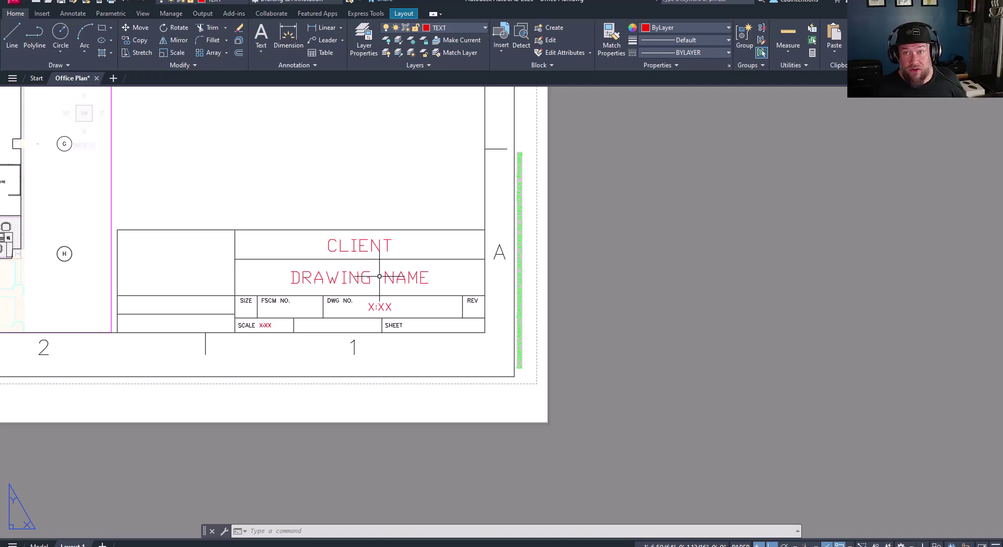
pyautogui.press('Escape')
pyautogui.press('Escape')
pyautogui.press('Escape')
pyautogui.scroll(2, 377, 310)
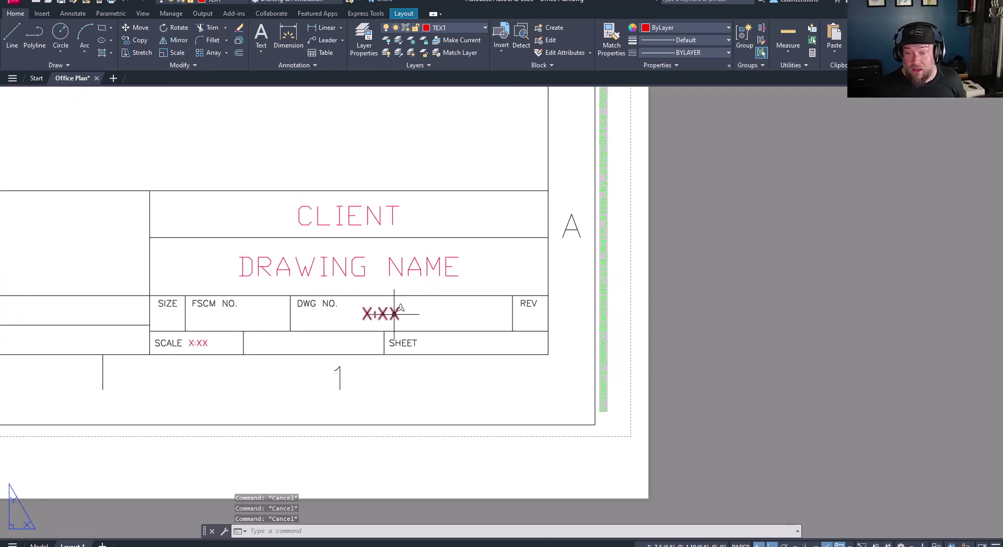
# Open the X:XX placeholder for editing, select its text, and show the editor context menu.
pyautogui.click(384, 313)
pyautogui.doubleClick(380, 314)
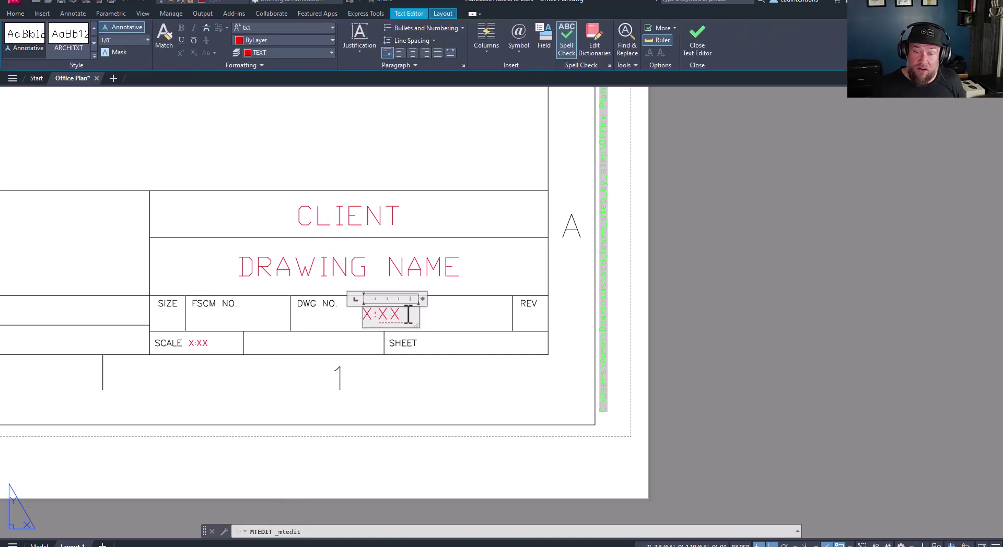
pyautogui.moveTo(405, 313); pyautogui.dragTo(362, 314)
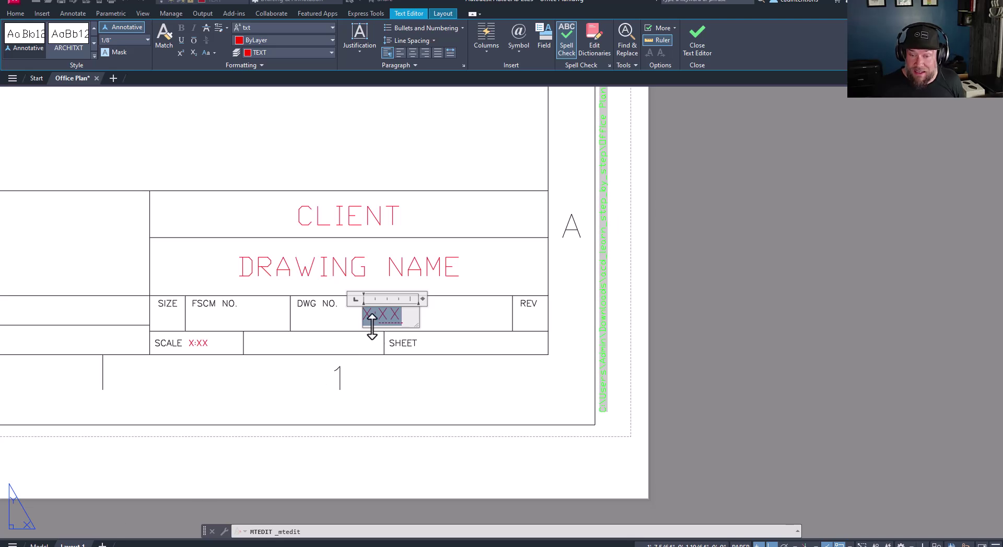
pyautogui.rightClick(393, 326)
pyautogui.moveTo(410, 286)
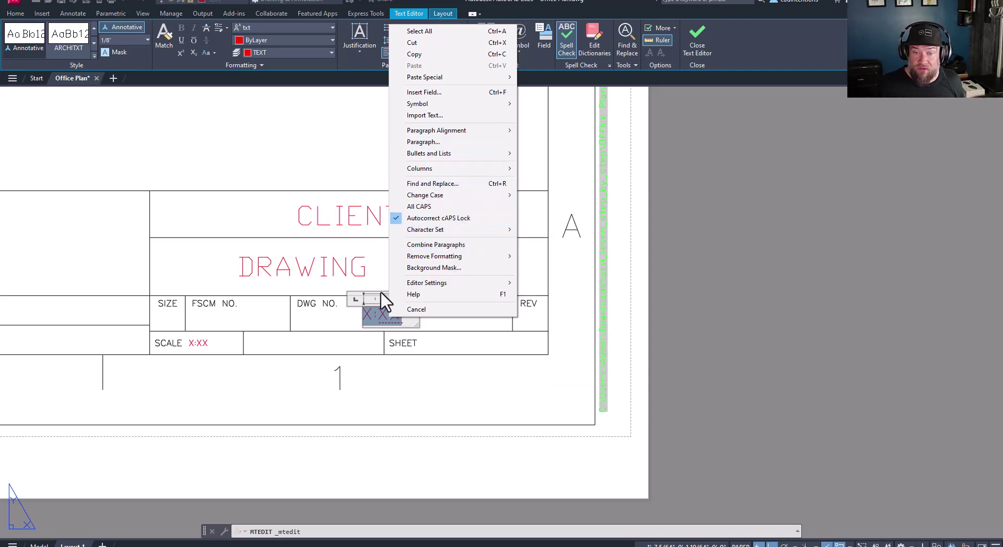
# Insert an Other > SystemVariable field for ctab, displaying the layout name in uppercase.
pyautogui.click(437, 92)
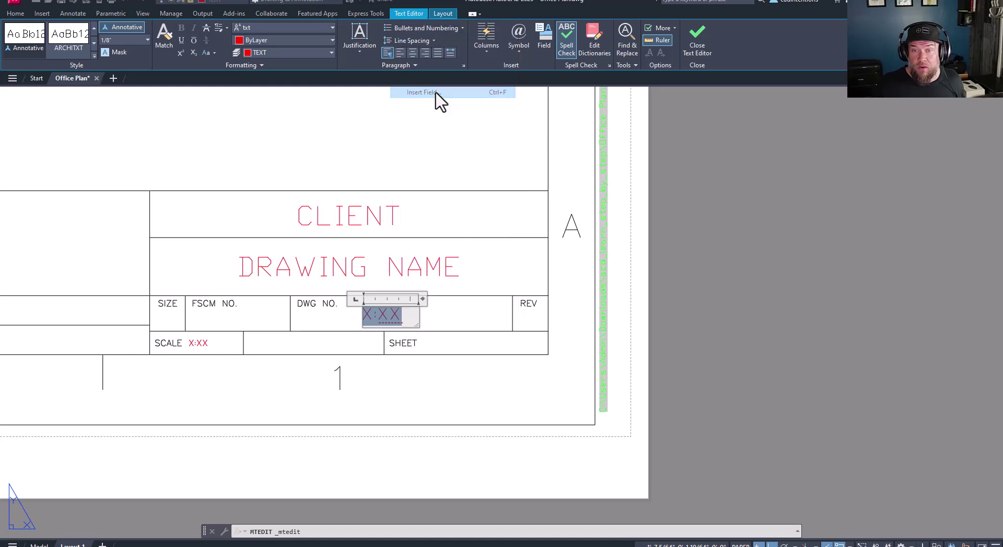
pyautogui.click(417, 152)
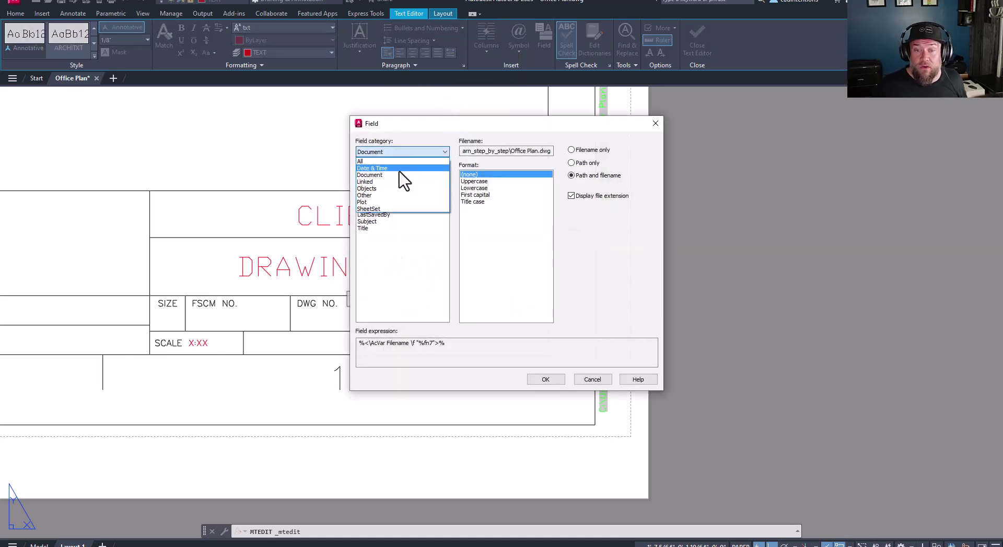
pyautogui.click(372, 196)
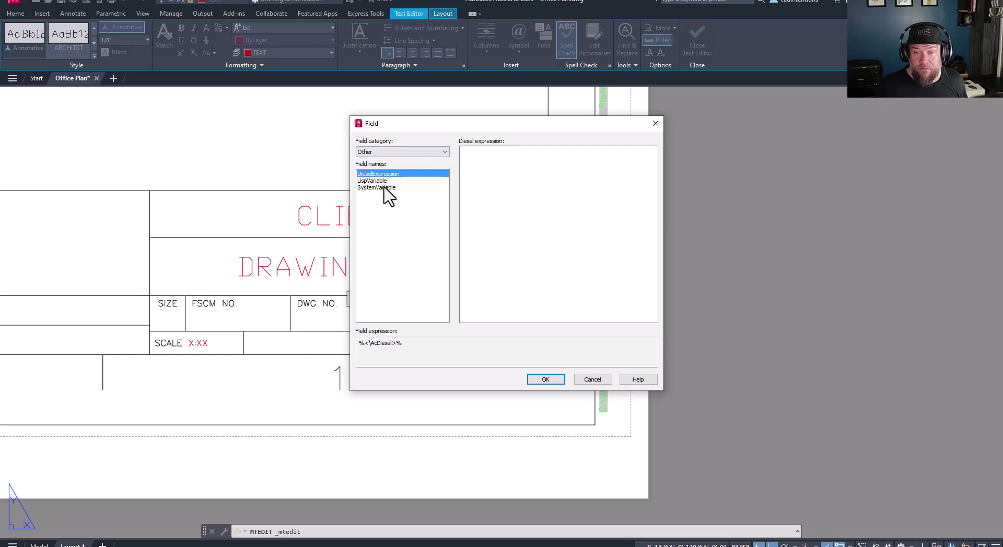
pyautogui.click(383, 187)
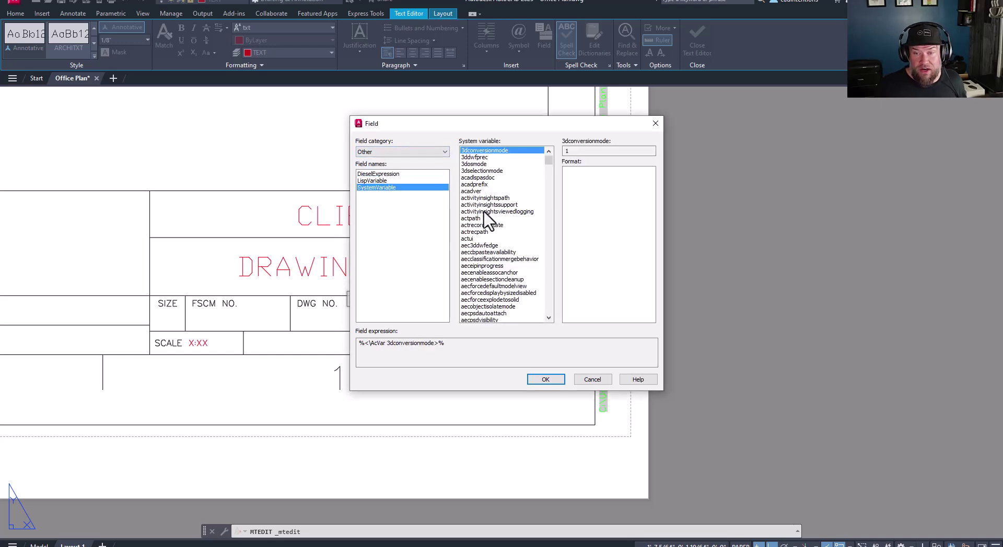
pyautogui.click(483, 211)
pyautogui.scroll(-2, 491, 240)
pyautogui.scroll(2, 491, 241)
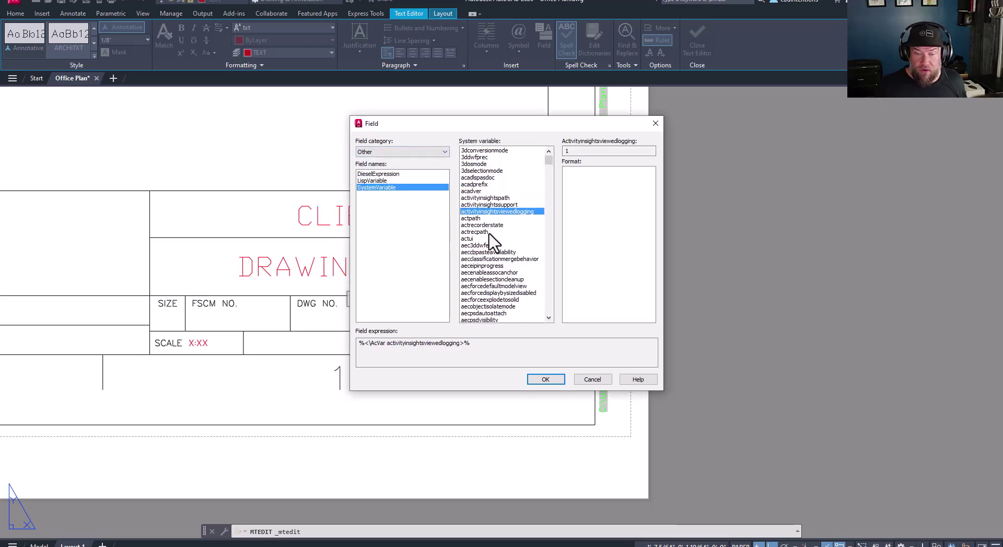
pyautogui.press('c')
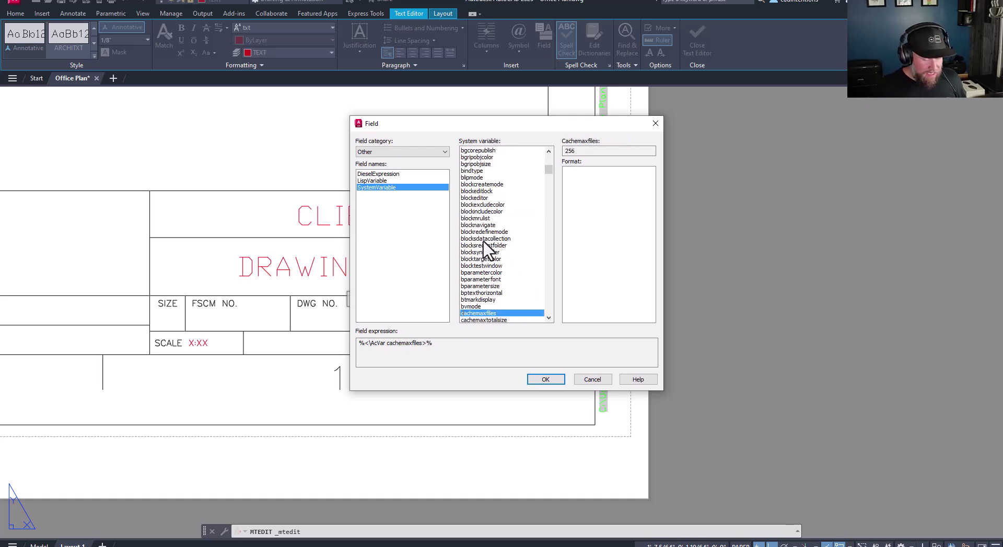
pyautogui.press('c')
pyautogui.press('t')
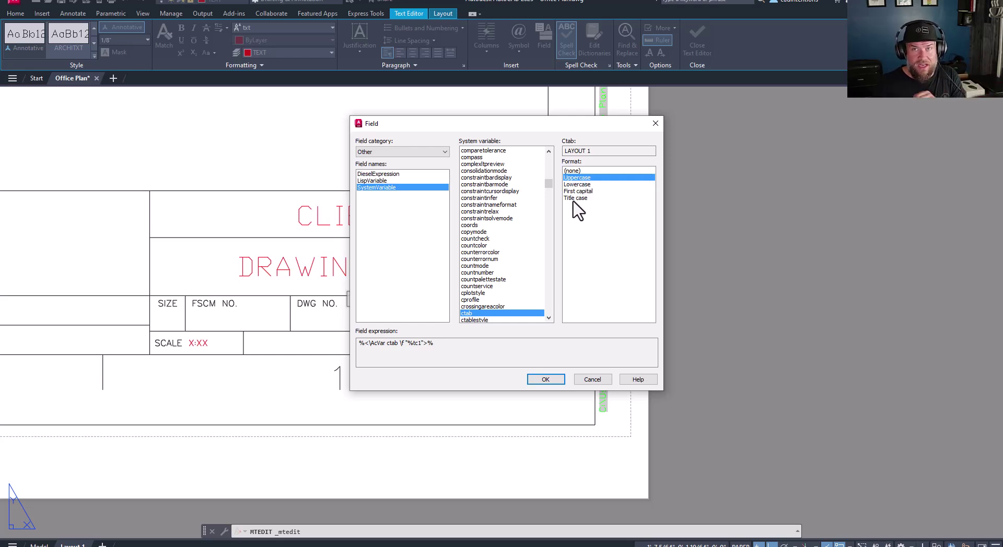
pyautogui.click(548, 381)
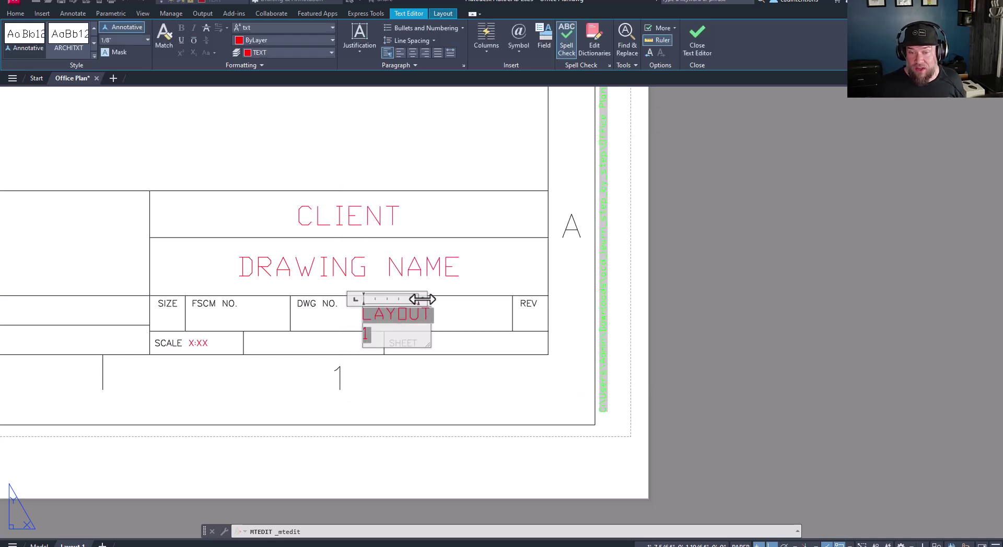
# Widen the text so LAYOUT 1 fits one line, then close the editor.
pyautogui.moveTo(422, 299); pyautogui.dragTo(504, 293)
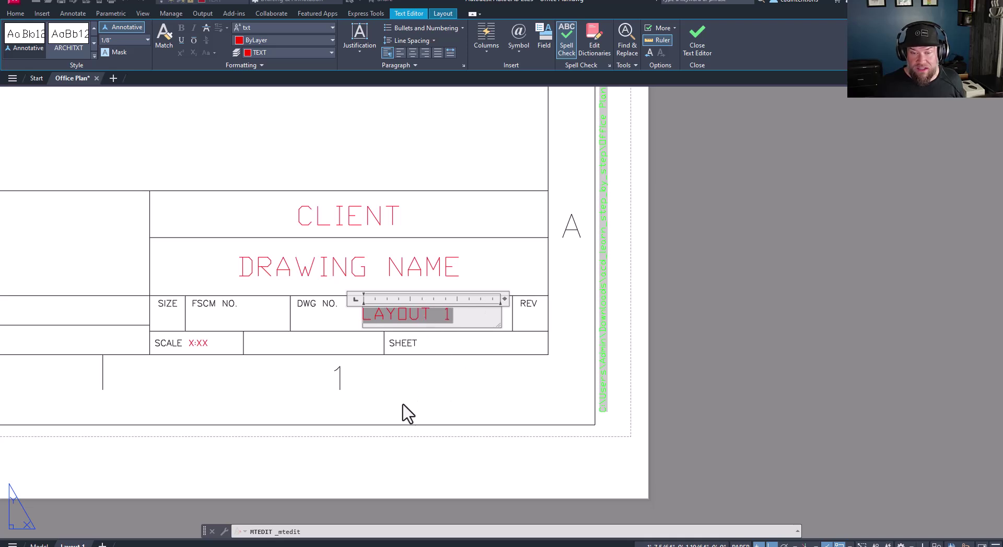
pyautogui.click(420, 389)
pyautogui.click(419, 312)
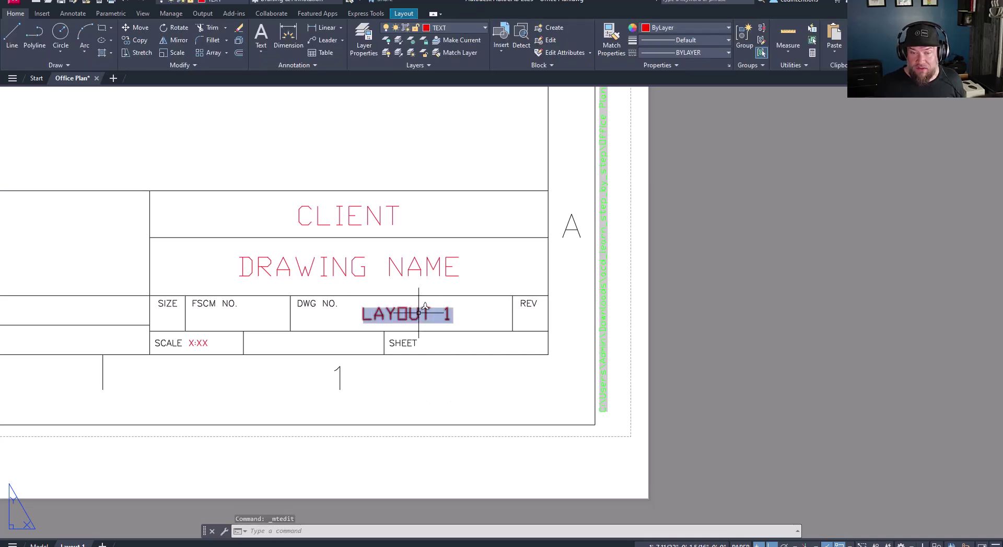
# Rename the layout to 2025-01-100 and REGEN so DWG NO. shows 2025-01-100.
pyautogui.press('Escape')
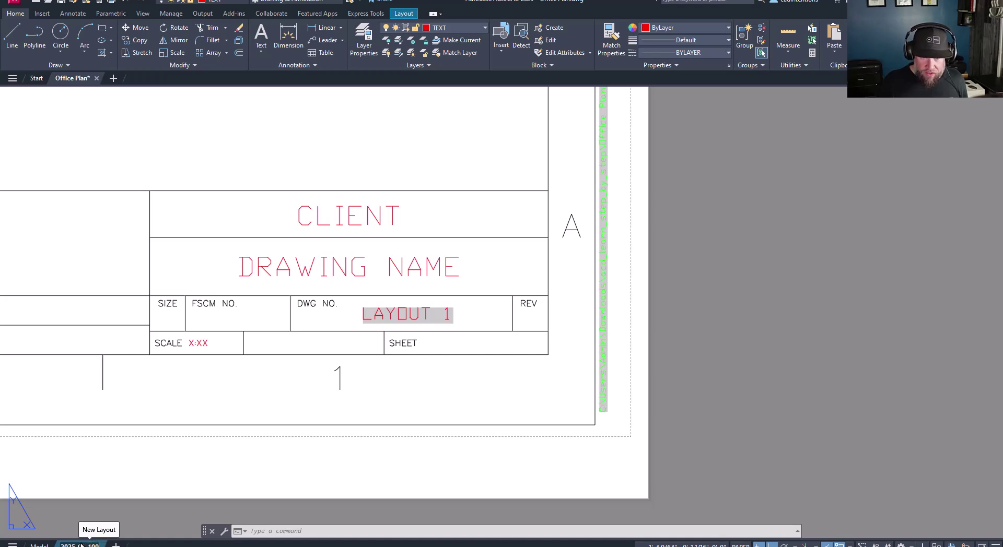
pyautogui.moveTo(271, 474); pyautogui.dragTo(230, 455, button='middle')
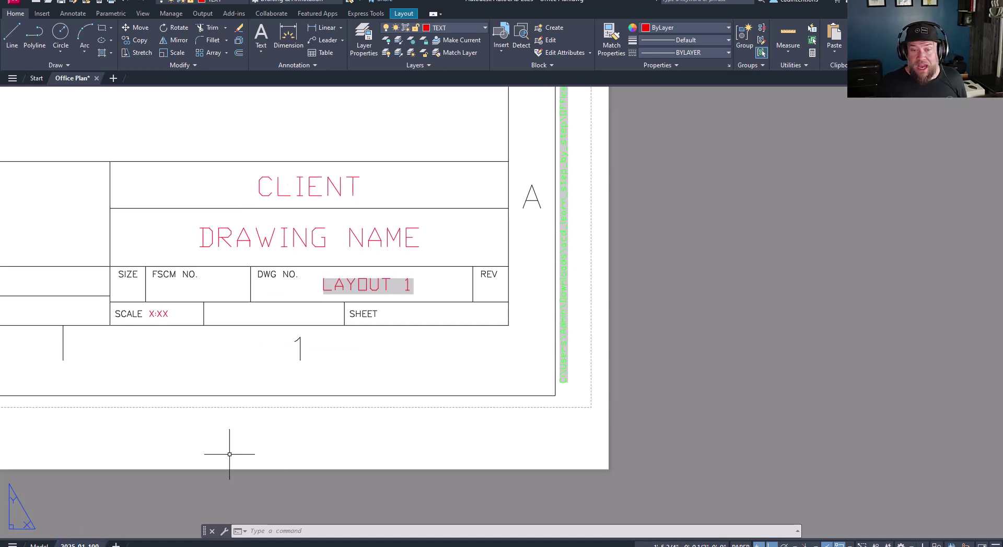
pyautogui.moveTo(419, 346); pyautogui.dragTo(419, 357, button='middle')
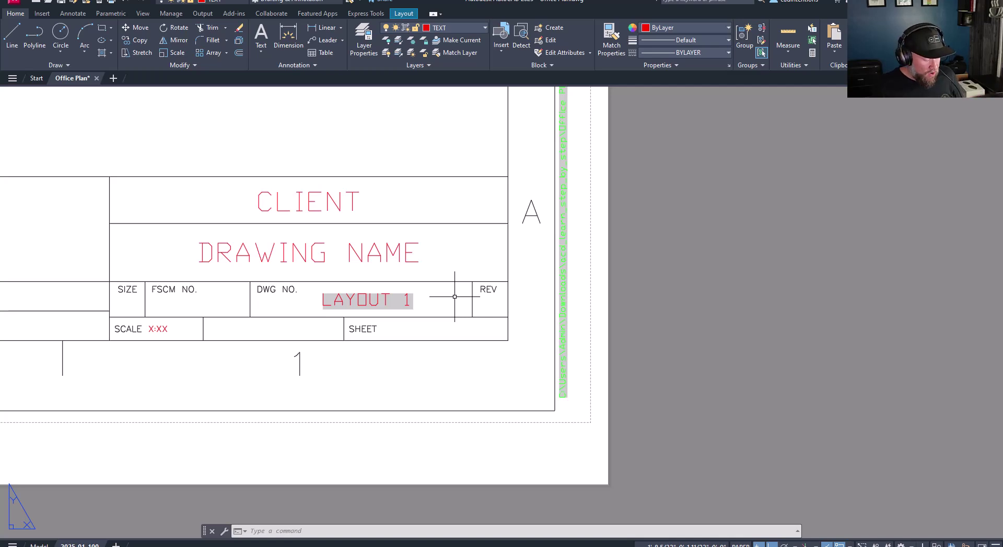
pyautogui.press('Return')
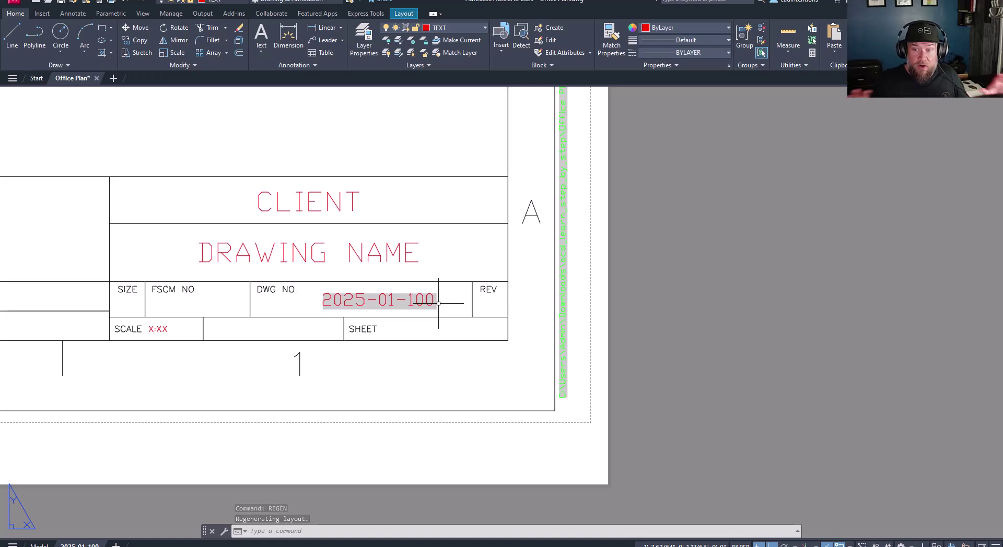
pyautogui.scroll(-2, 438, 303)
pyautogui.moveTo(438, 302); pyautogui.dragTo(422, 373, button='middle')
pyautogui.press('Escape')
pyautogui.press('Escape')
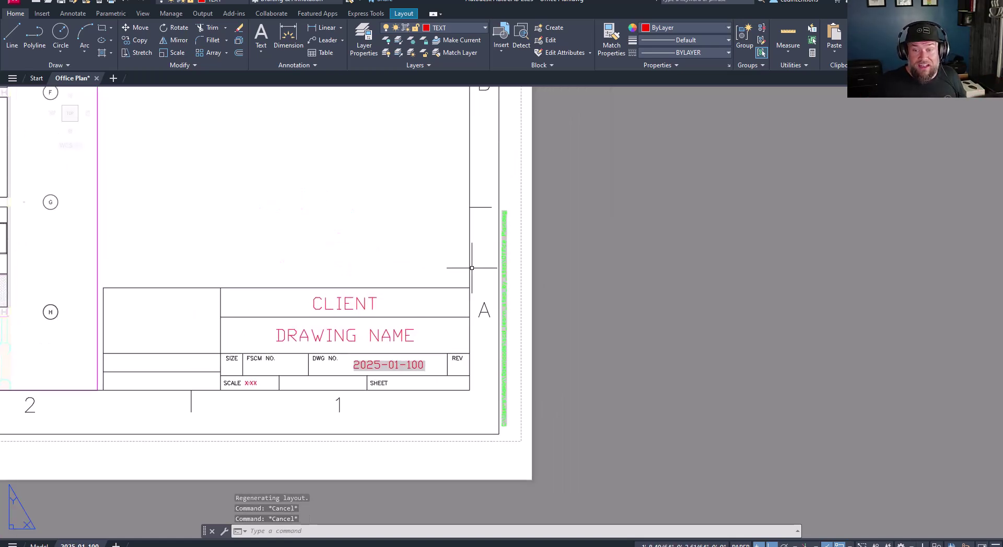
pyautogui.press('Escape')
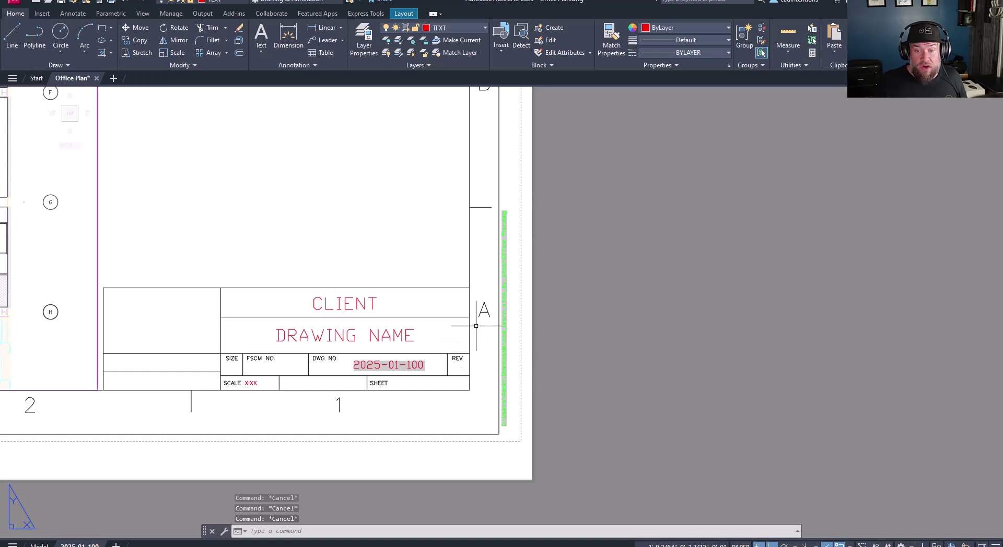
pyautogui.scroll(2, 417, 364)
pyautogui.moveTo(251, 392); pyautogui.dragTo(363, 354, button='middle')
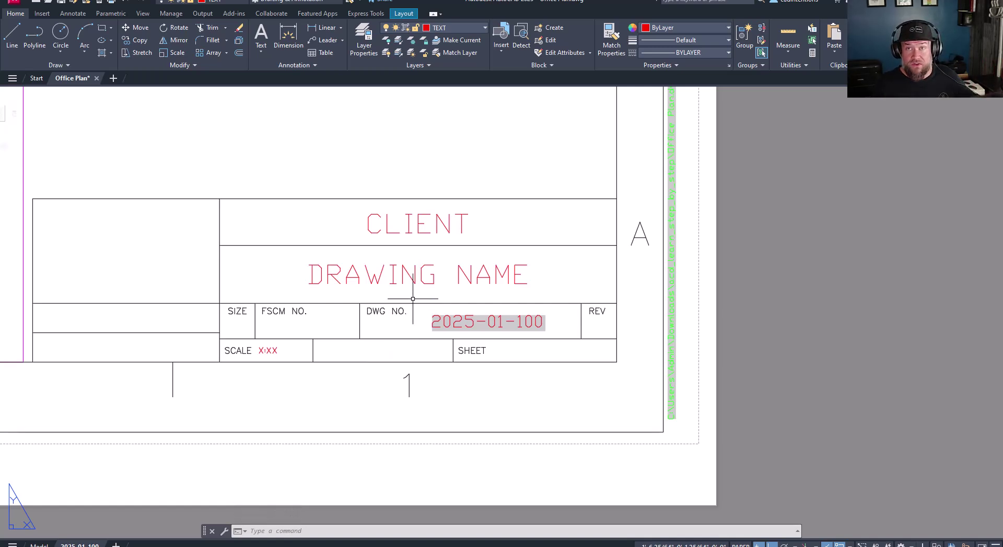
pyautogui.moveTo(261, 294); pyautogui.dragTo(403, 281, button='middle')
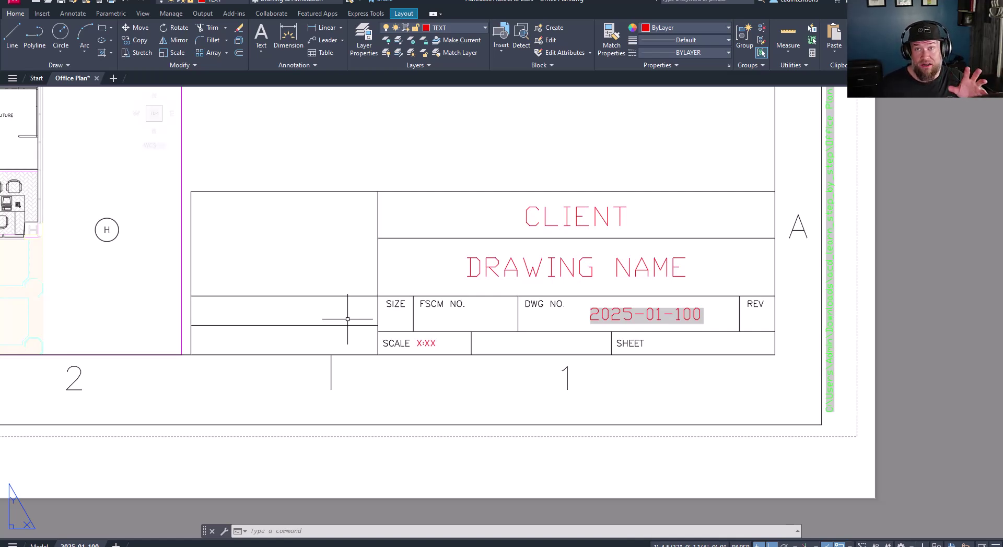
pyautogui.moveTo(349, 320)
pyautogui.mouseDown(button='middle')
pyautogui.moveTo(329, 341)
pyautogui.moveTo(351, 310)
pyautogui.mouseUp(button='middle')
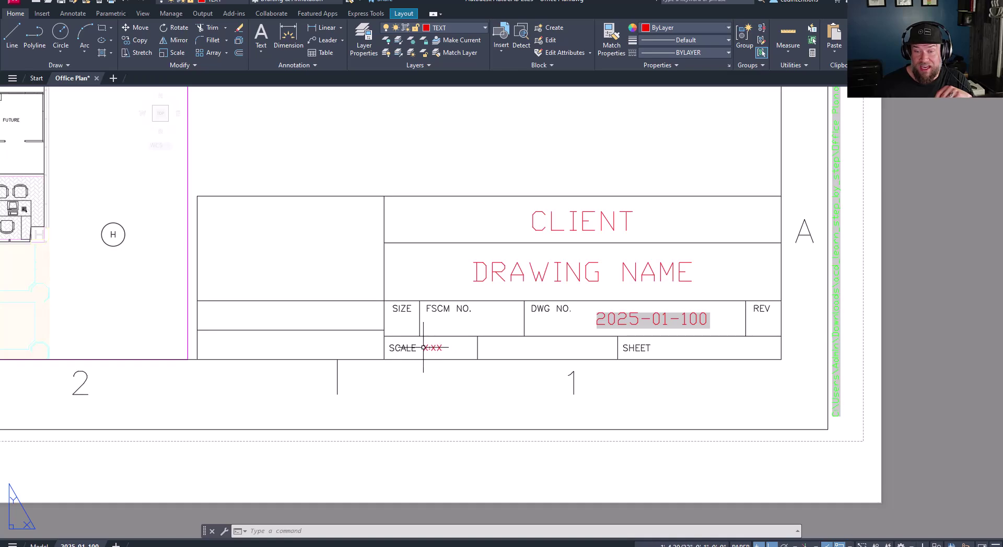
pyautogui.click(220, 159)
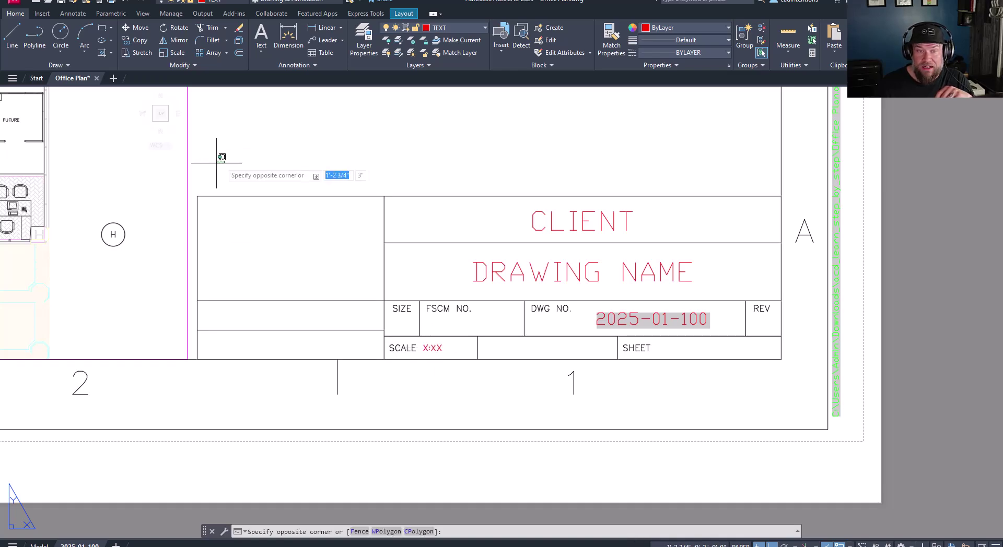
pyautogui.click(181, 178)
pyautogui.scroll(-4, 181, 179)
pyautogui.scroll(-5, 454, 314)
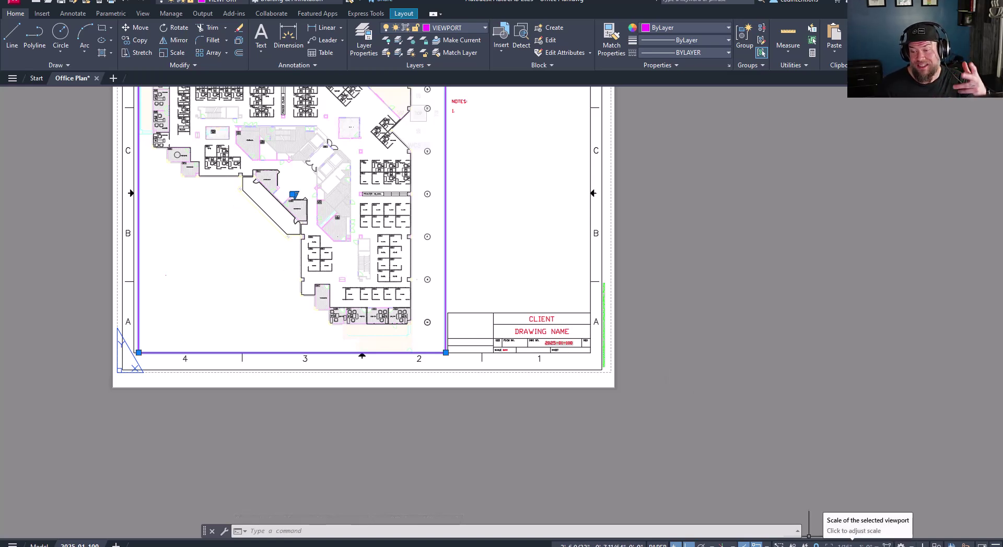
pyautogui.scroll(6, 530, 362)
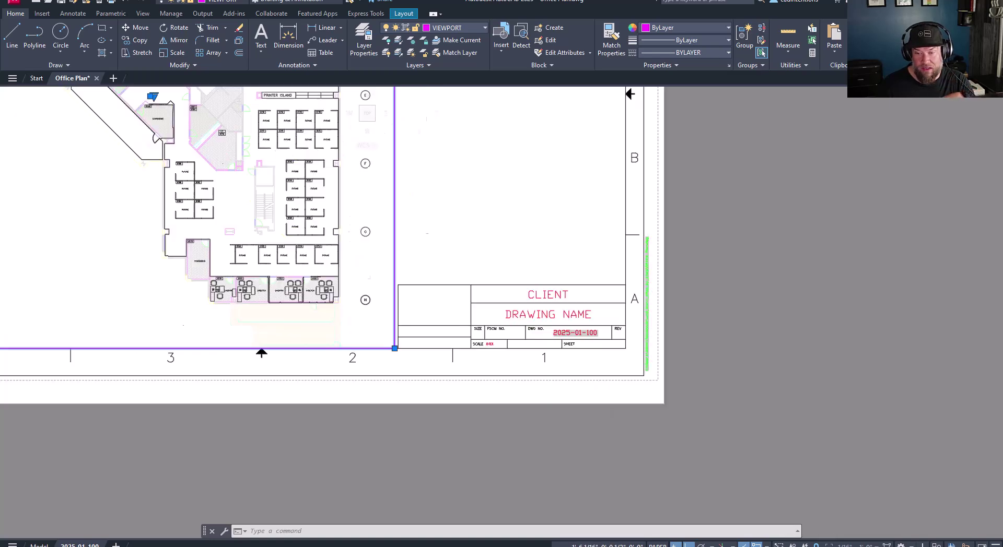
pyautogui.moveTo(447, 316); pyautogui.dragTo(494, 353, button='middle')
pyautogui.press('Escape')
pyautogui.press('Escape')
pyautogui.press('Escape')
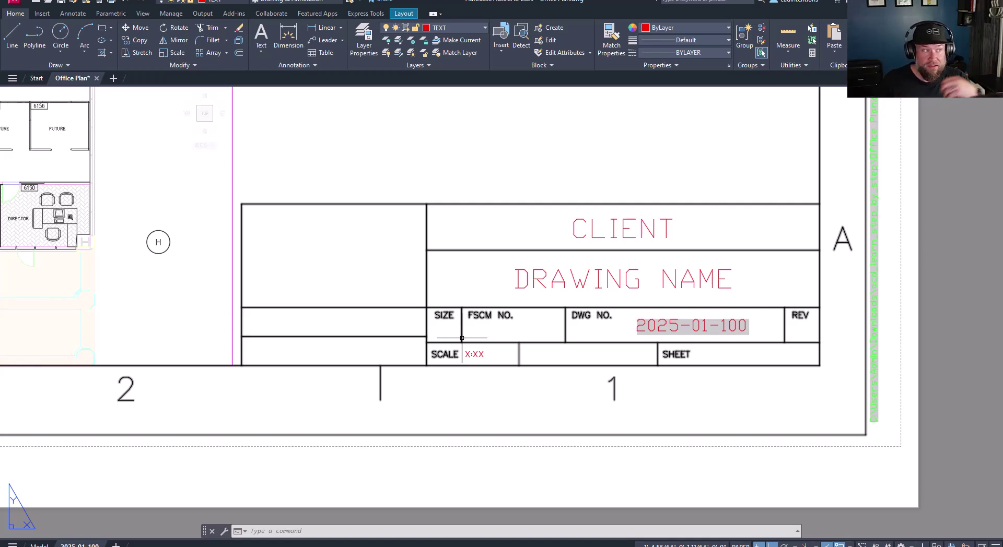
# Open the SCALE cell's X:XX placeholder for editing and select its text.
pyautogui.click(472, 354)
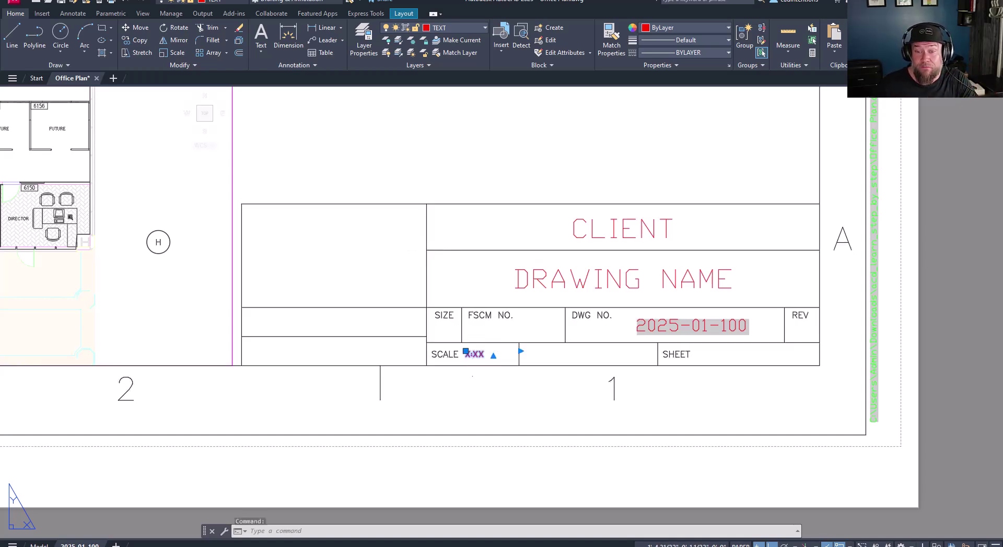
pyautogui.doubleClick(477, 354)
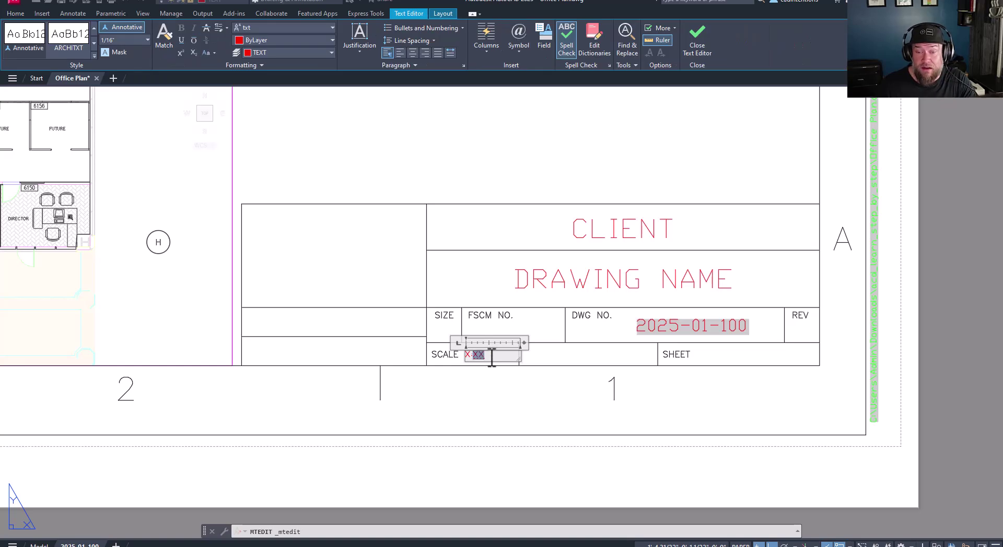
pyautogui.moveTo(496, 354); pyautogui.dragTo(455, 353)
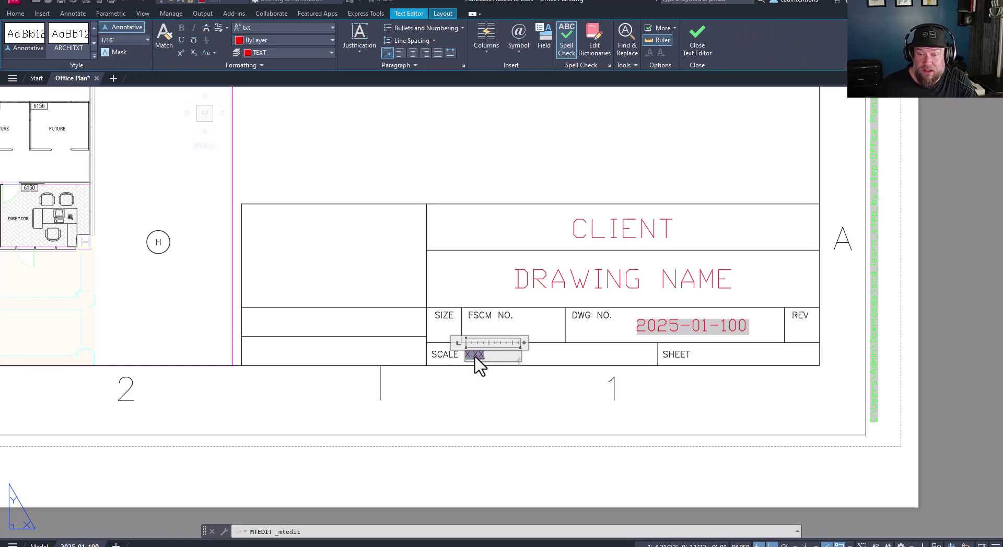
pyautogui.rightClick(474, 356)
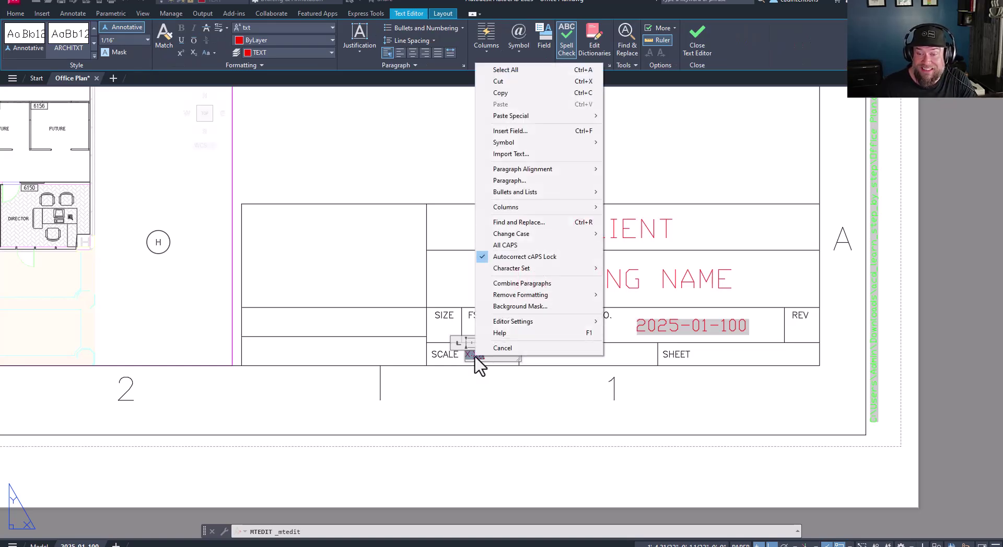
# Start an Objects > Object field and pick the viewport as its source.
pyautogui.click(519, 131)
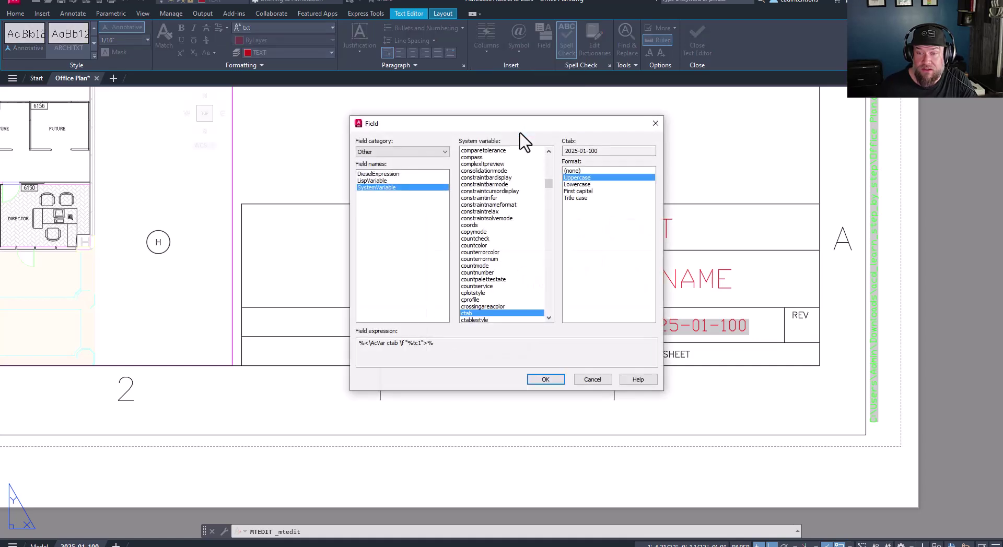
pyautogui.click(386, 151)
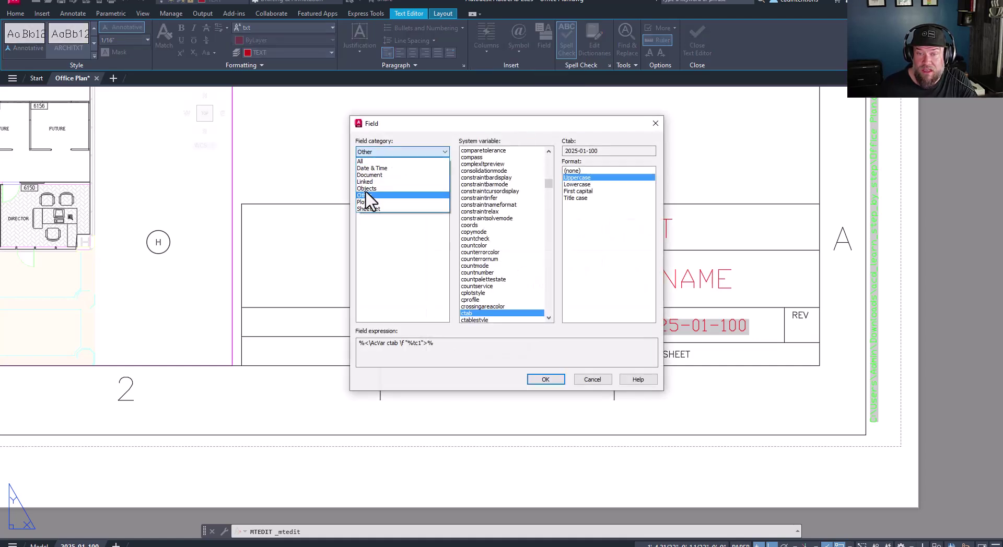
pyautogui.click(370, 197)
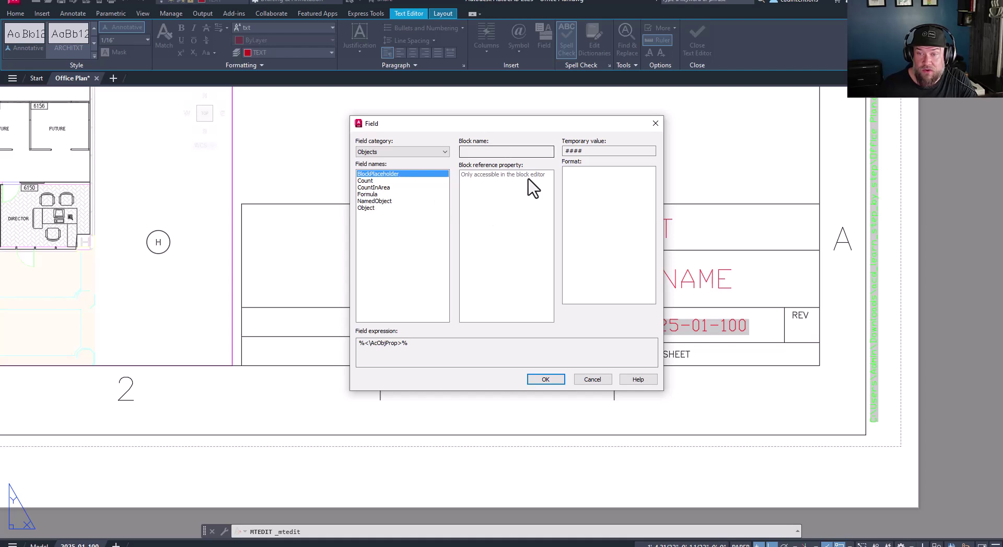
pyautogui.click(366, 208)
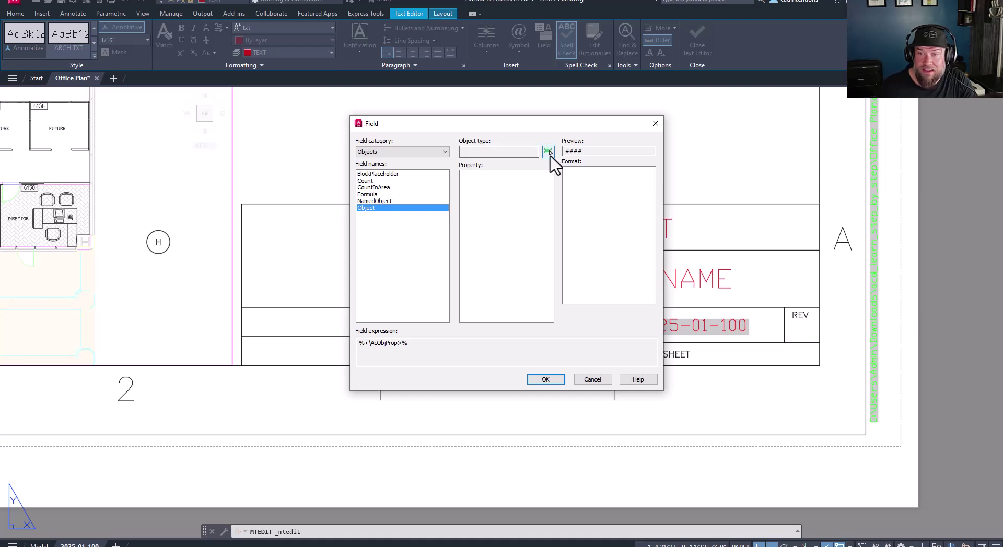
pyautogui.click(548, 152)
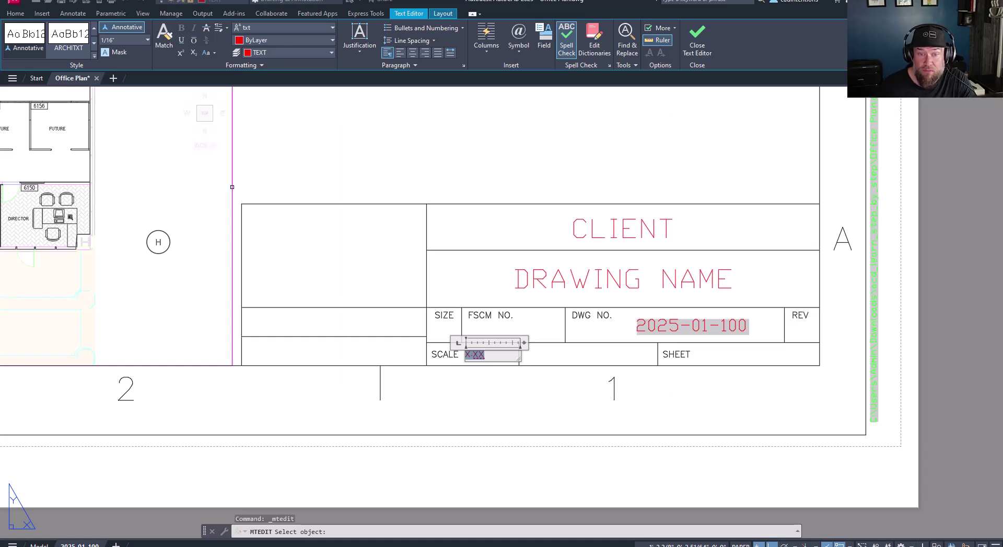
pyautogui.click(232, 187)
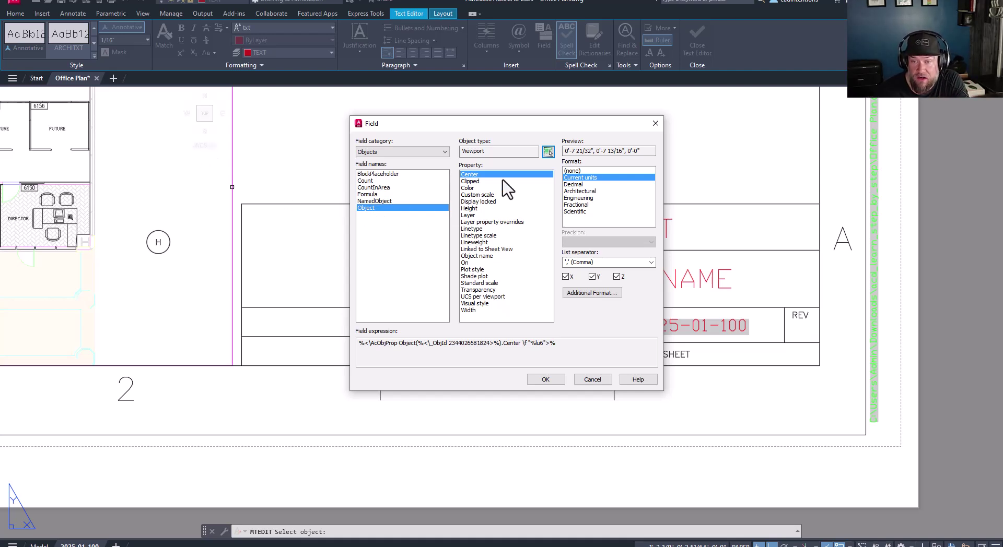
# Choose the viewport's Standard scale property and insert the 1/16" = 1'-0" field.
pyautogui.click(481, 277)
pyautogui.click(481, 283)
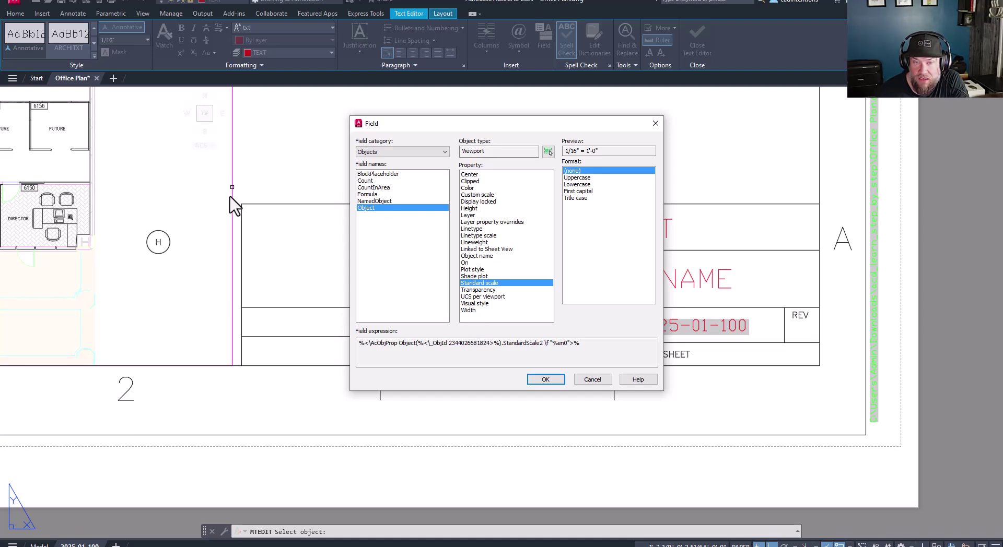
pyautogui.click(469, 208)
pyautogui.click(469, 216)
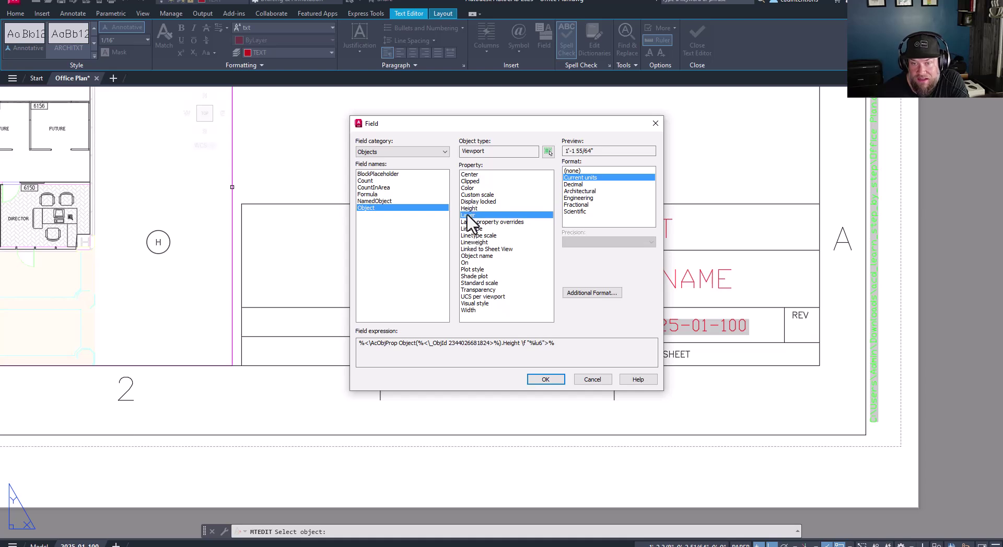
pyautogui.click(478, 283)
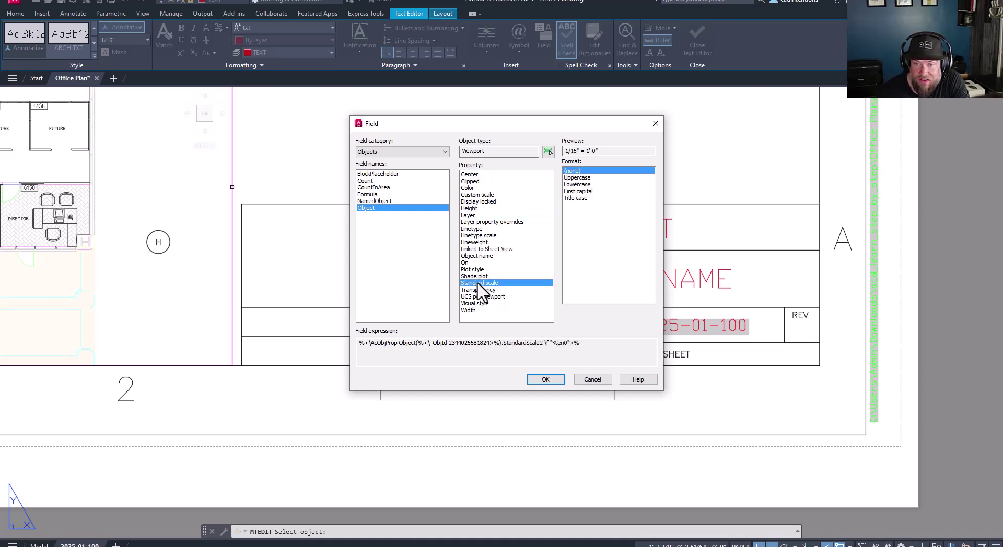
pyautogui.click(482, 194)
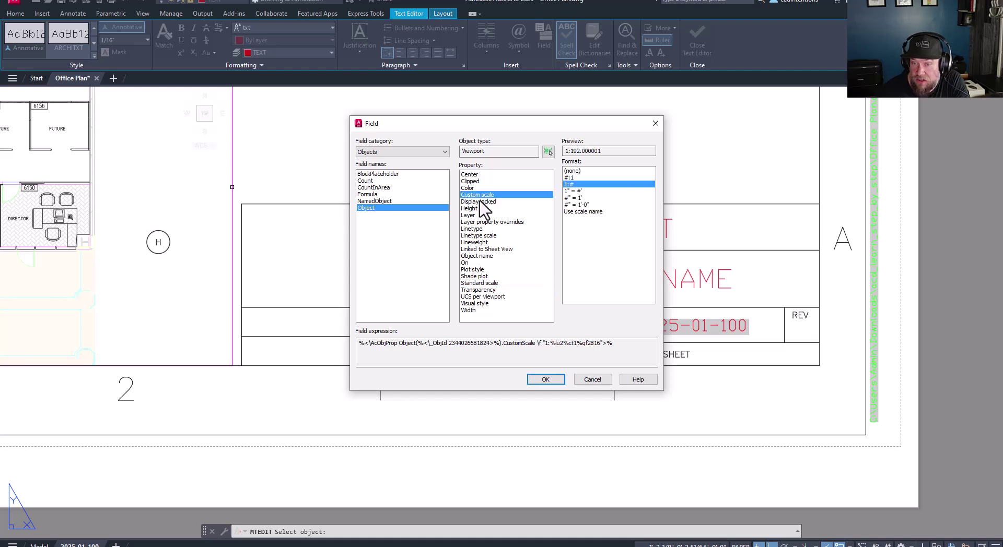
pyautogui.click(476, 283)
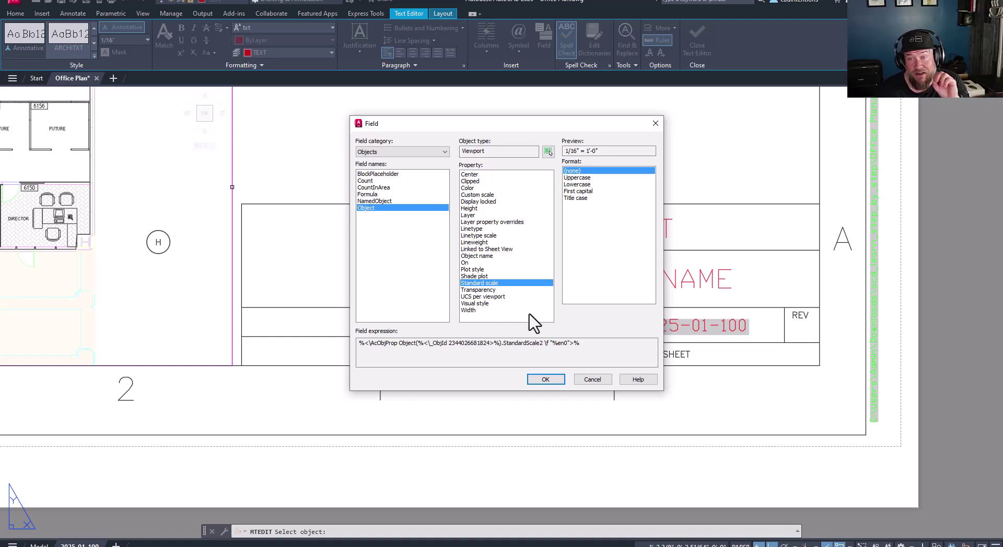
pyautogui.click(543, 382)
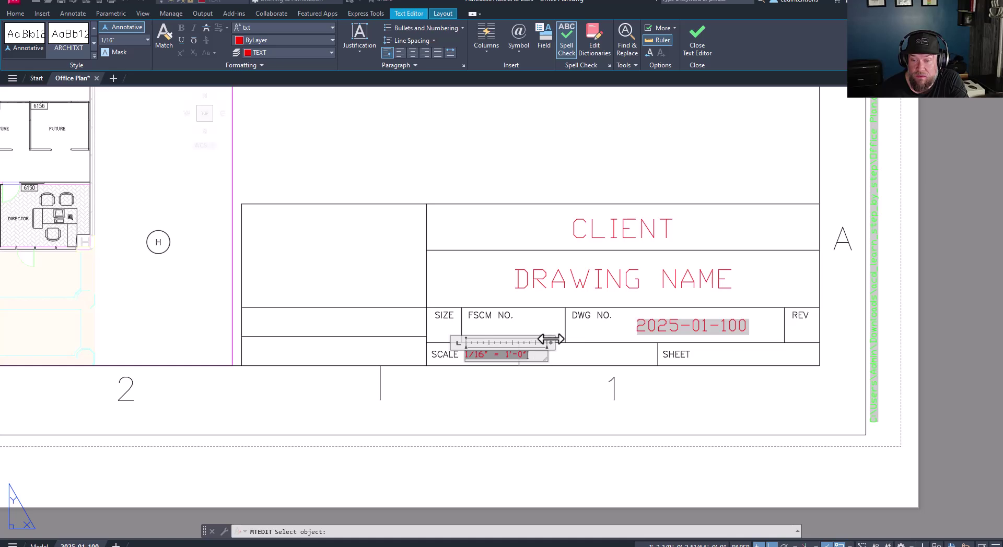
# Close the SCALE text editor and move the scale field text to a new spot.
pyautogui.click(531, 388)
pyautogui.scroll(2, 480, 352)
pyautogui.click(478, 353)
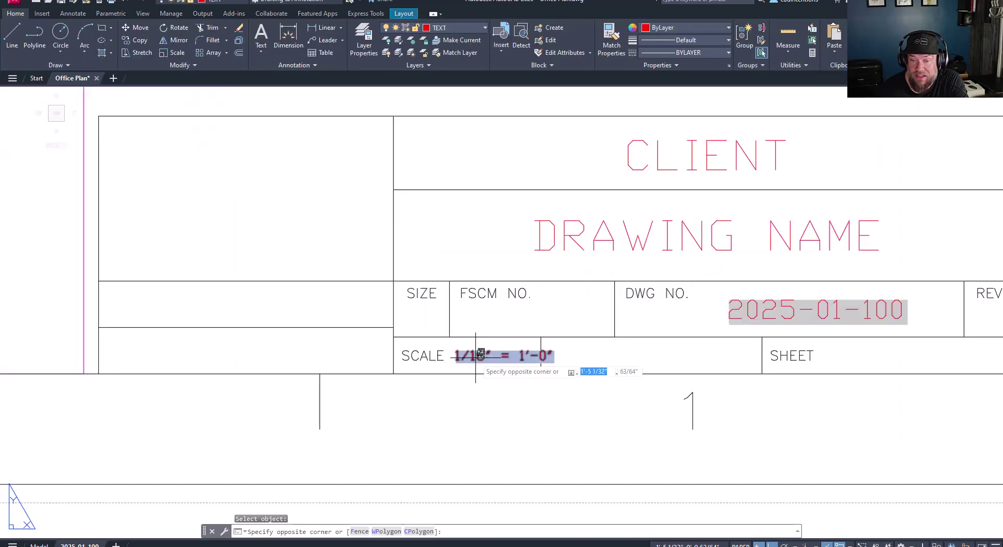
pyautogui.click(494, 392)
pyautogui.write('m')
pyautogui.press('Return')
pyautogui.click(509, 389)
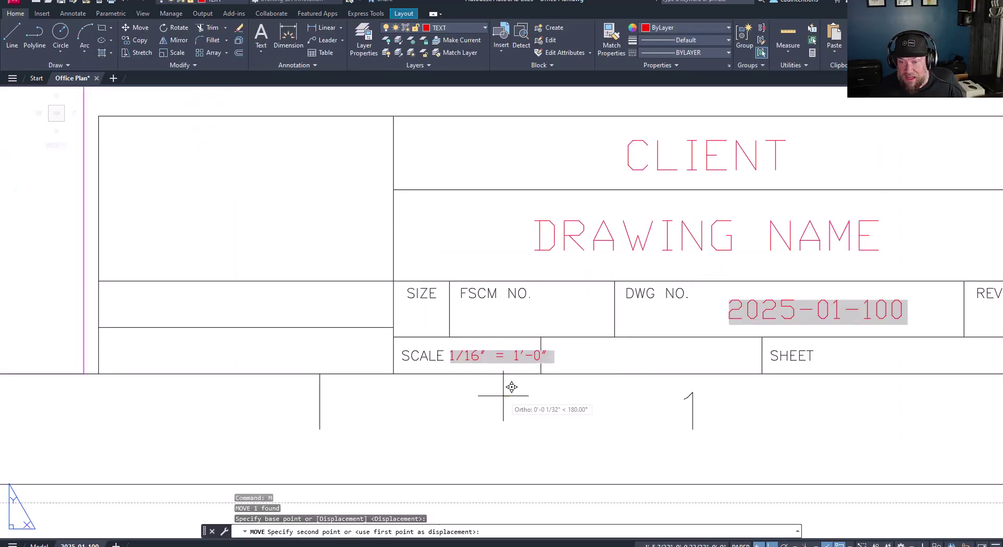
pyautogui.click(505, 396)
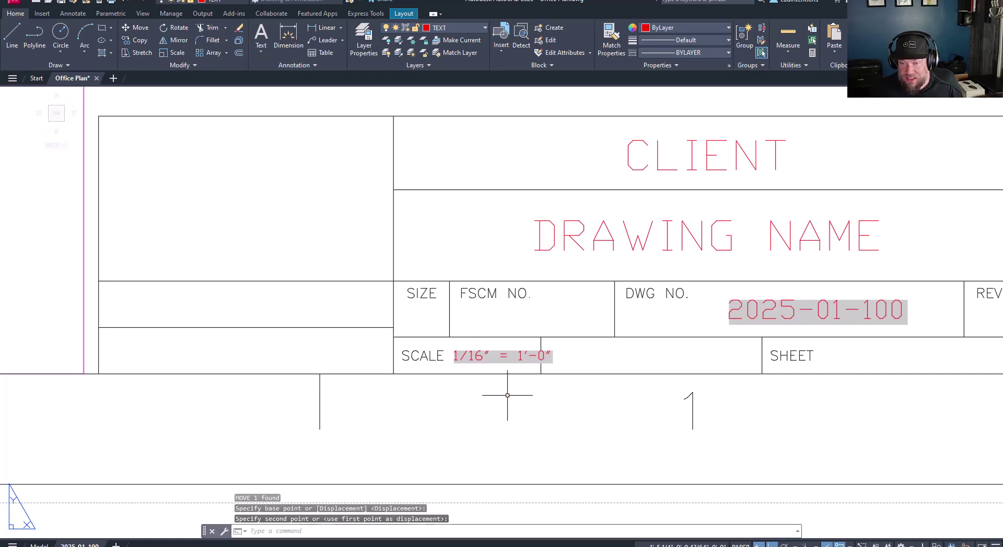
# Reopen the SCALE text's field settings, then exit without changes.
pyautogui.click(480, 361)
pyautogui.doubleClick(497, 355)
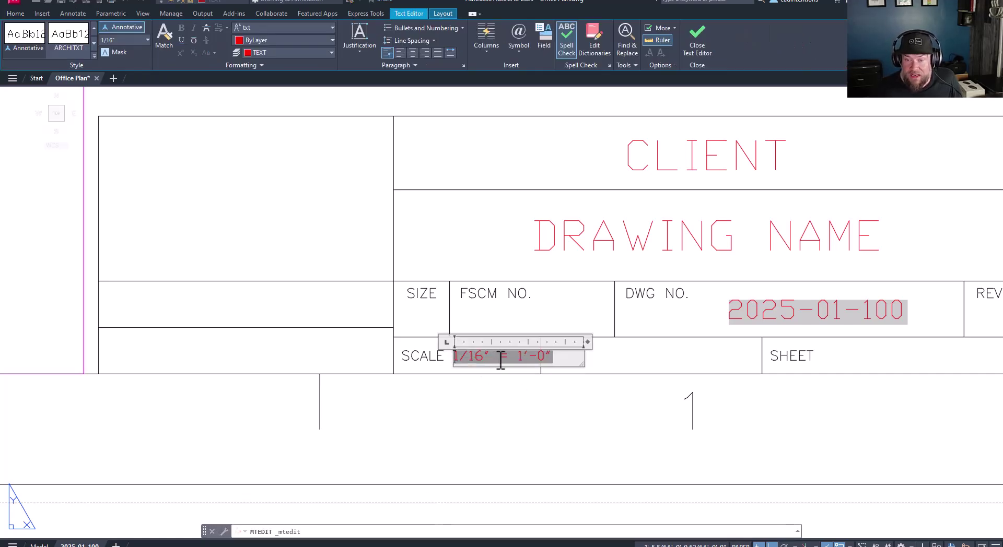
pyautogui.doubleClick(499, 355)
pyautogui.click(592, 380)
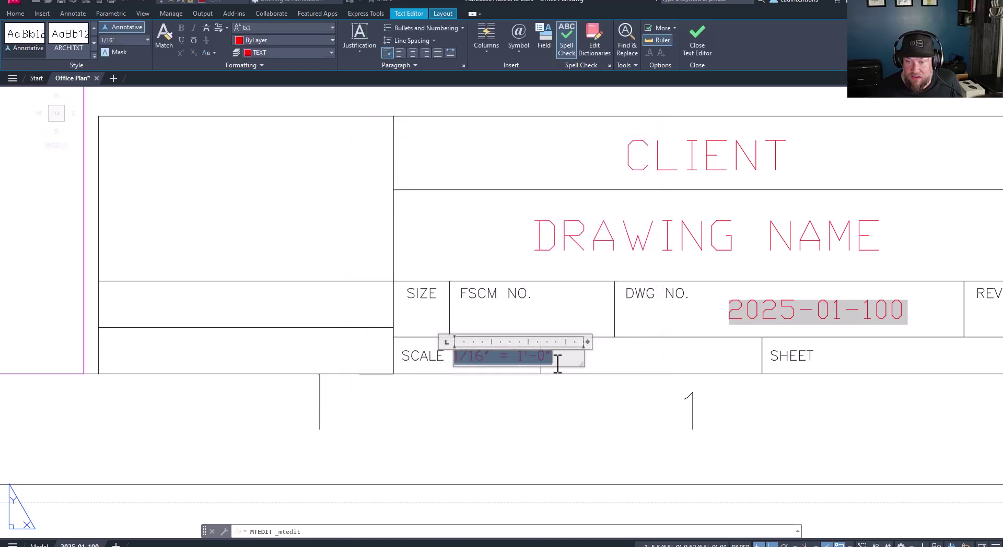
pyautogui.scroll(1, 121, 40)
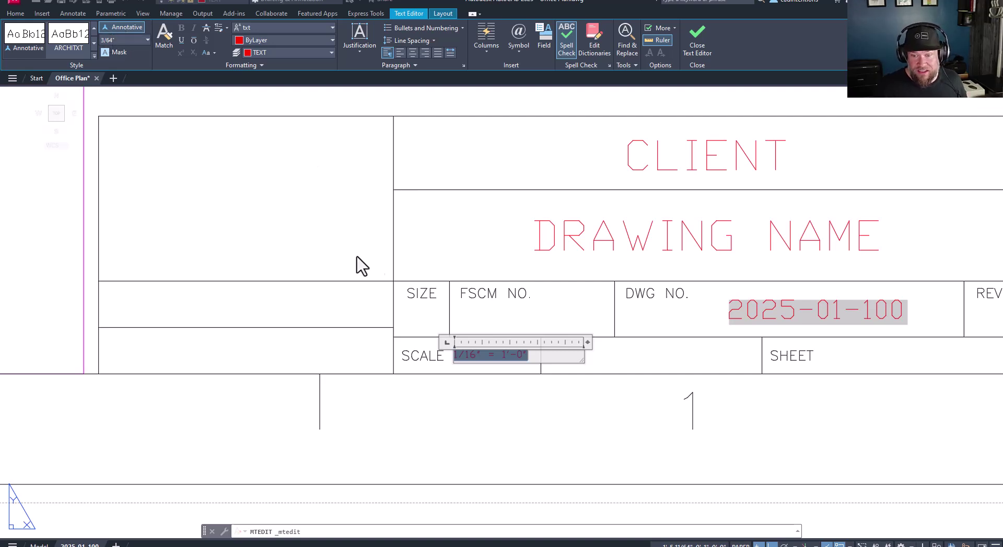
pyautogui.press('Escape')
# With Ortho off, move the 1/16" = 1'-0" scale field slightly right inside the SCALE cell.
pyautogui.click(484, 357)
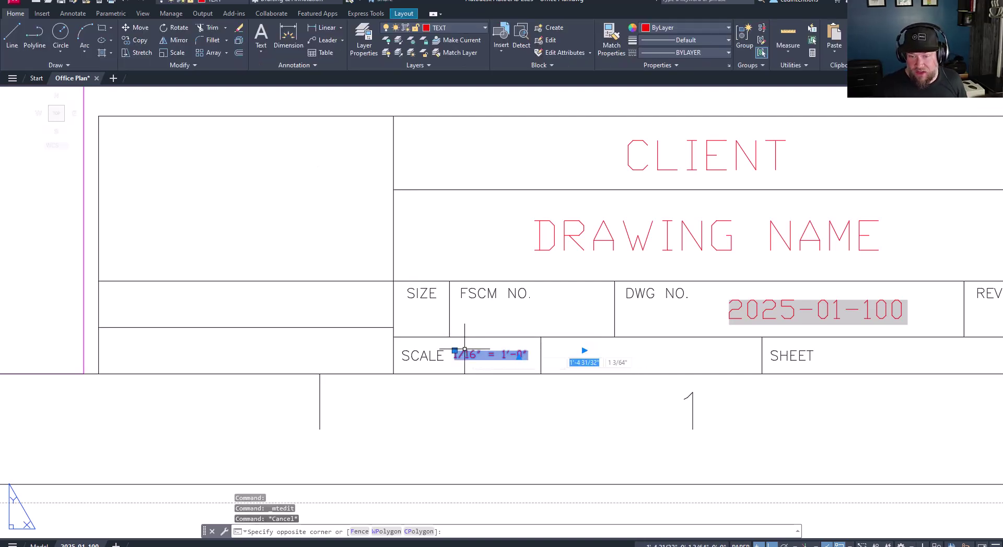
pyautogui.write('m')
pyautogui.press('Return')
pyautogui.click(487, 417)
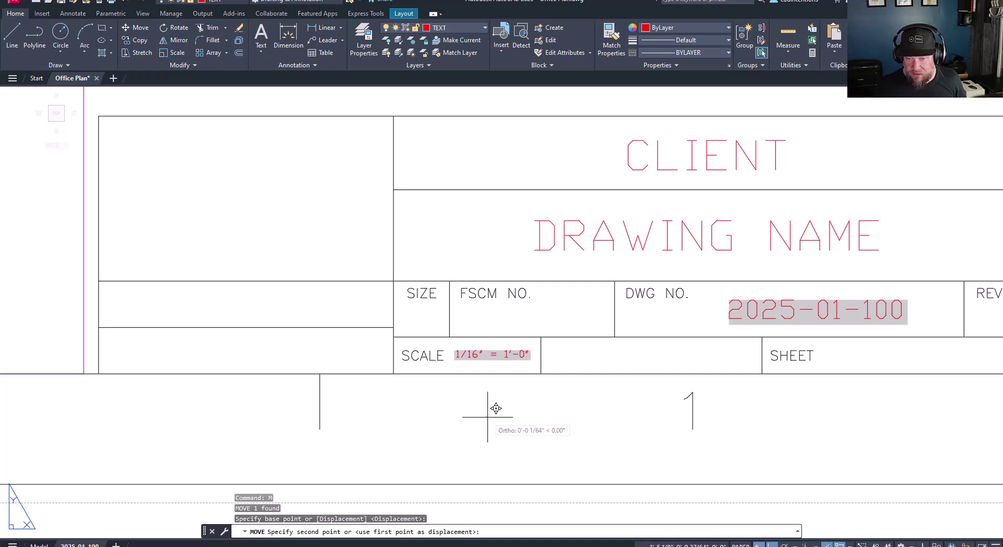
pyautogui.scroll(4, 496, 411)
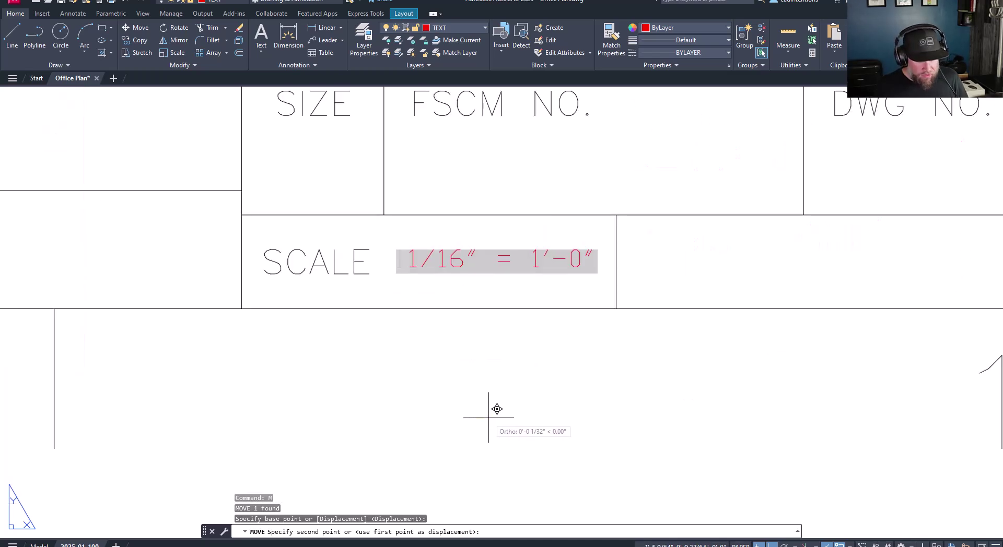
pyautogui.press('F8')
pyautogui.click(500, 419)
pyautogui.scroll(-2, 578, 311)
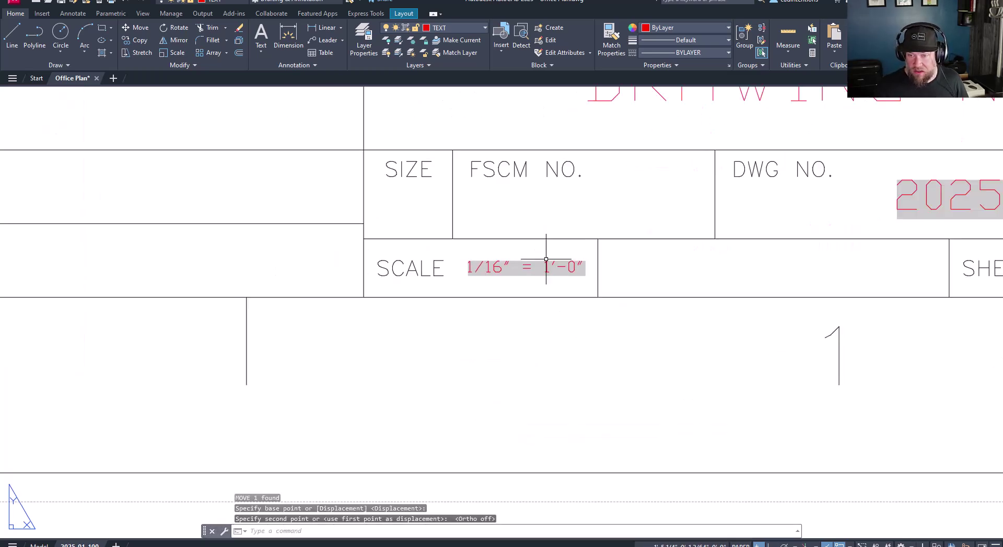
pyautogui.scroll(-7, 605, 299)
pyautogui.press('Escape')
pyautogui.press('Escape')
pyautogui.press('Escape')
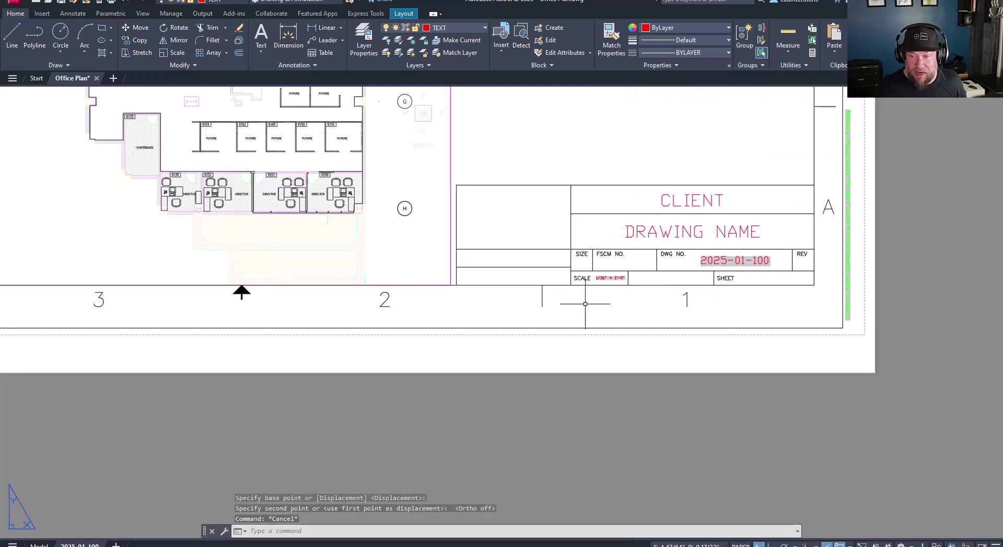
pyautogui.moveTo(606, 298); pyautogui.dragTo(532, 335, button='middle')
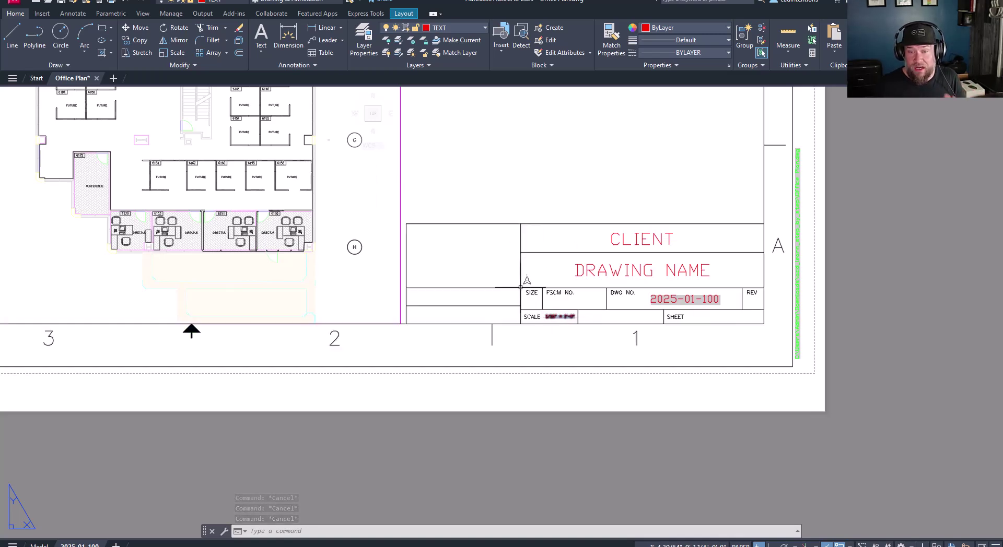
pyautogui.click(431, 191)
pyautogui.click(399, 183)
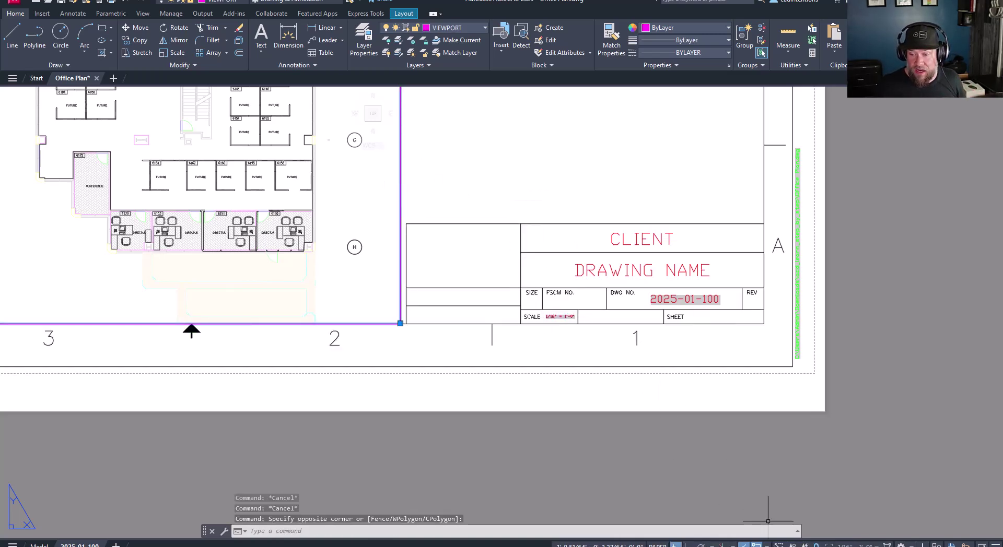
pyautogui.click(849, 545)
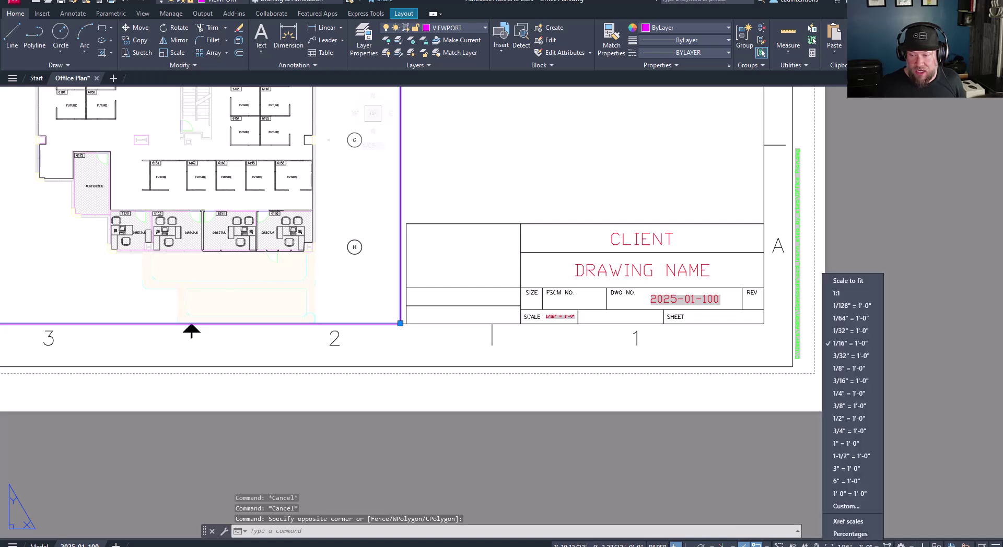
pyautogui.click(846, 356)
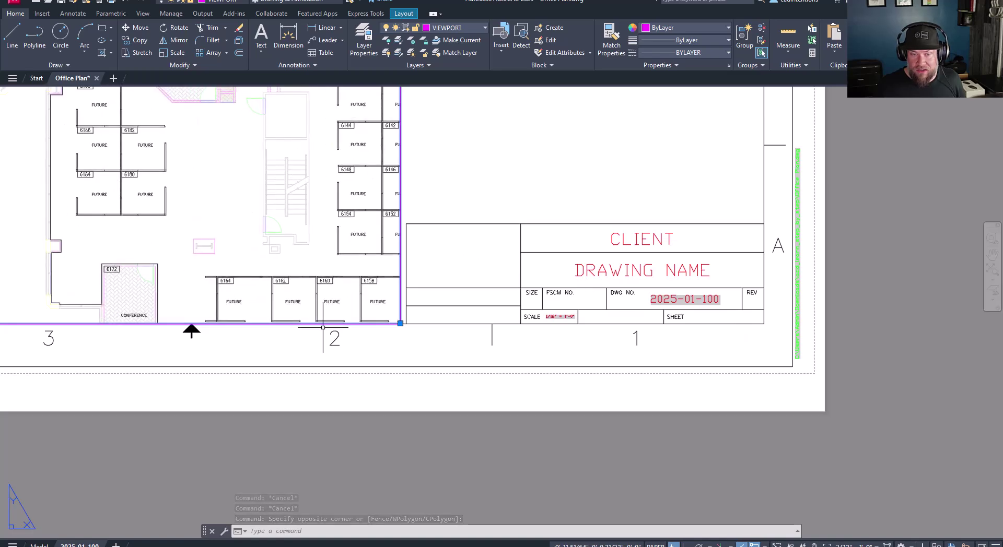
pyautogui.press('Escape')
pyautogui.press('Escape')
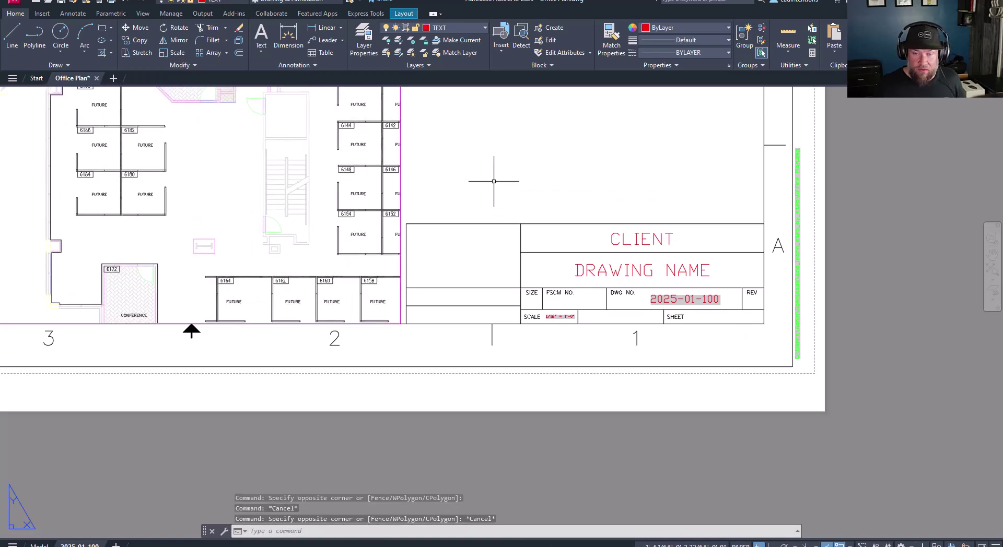
pyautogui.write('REGEN')
pyautogui.press('Return')
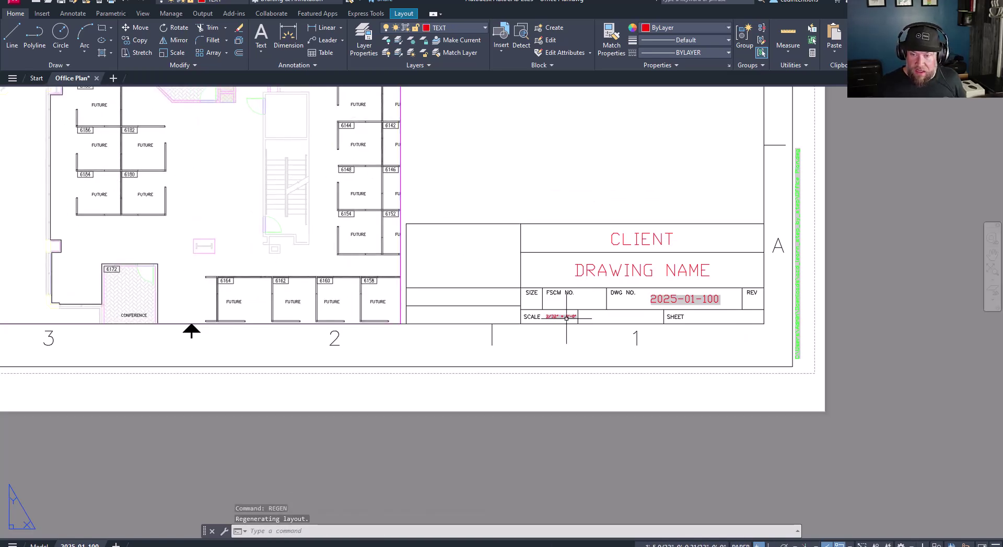
pyautogui.scroll(4, 572, 321)
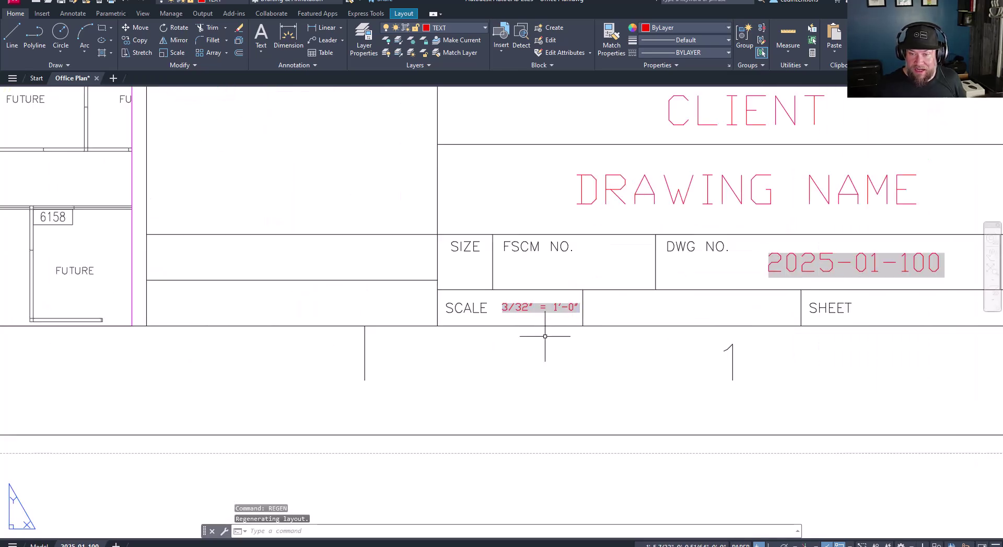
pyautogui.press('Escape')
pyautogui.press('Escape')
pyautogui.press('Escape')
pyautogui.write('u')
pyautogui.press('Return')
pyautogui.write('u')
pyautogui.press('Return')
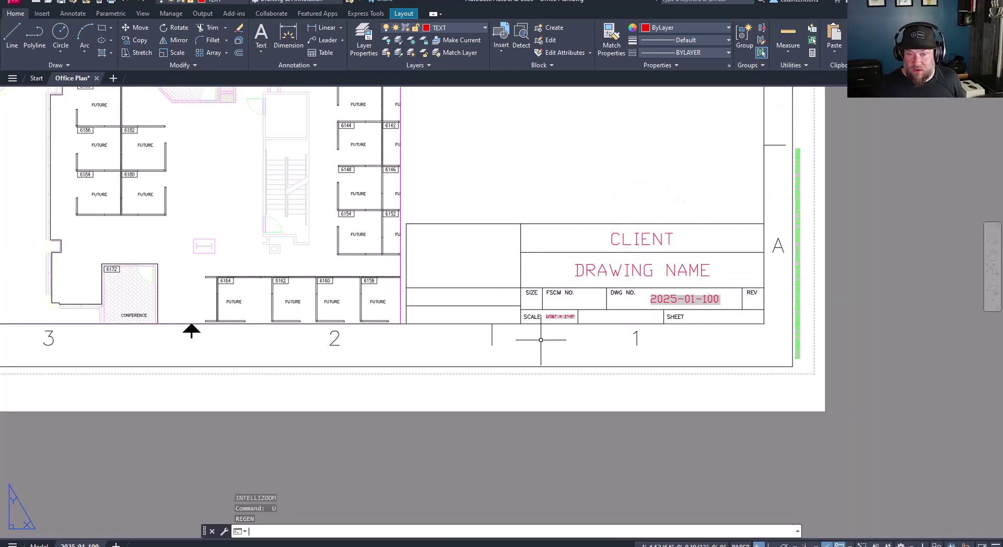
pyautogui.write('u')
pyautogui.press('Return')
pyautogui.scroll(5, 559, 320)
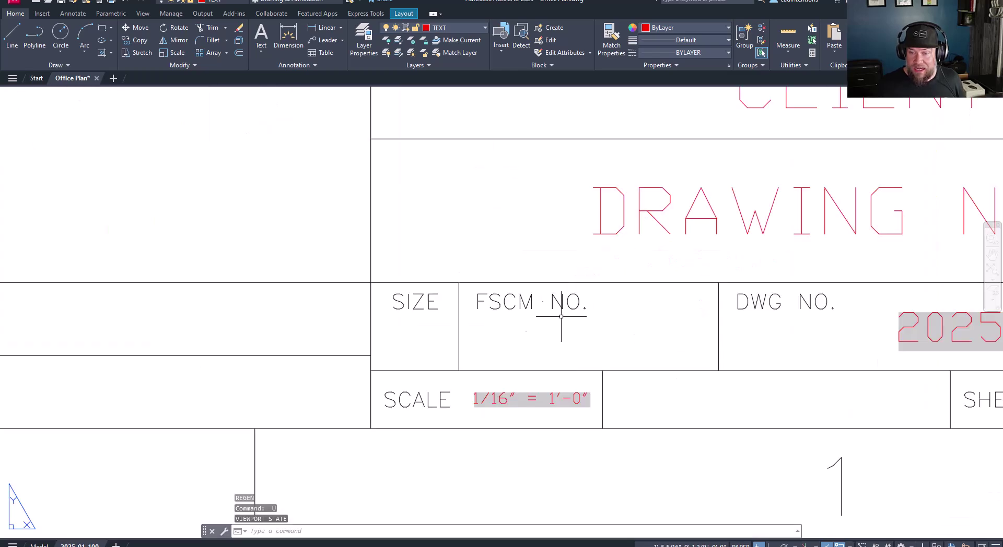
pyautogui.scroll(-6, 548, 344)
# Pan the layout to show the floor plan and NOTES column, and activate the floor-plan viewport.
pyautogui.press('Escape')
pyautogui.press('Escape')
pyautogui.press('Escape')
pyautogui.moveTo(466, 298); pyautogui.dragTo(538, 370, button='middle')
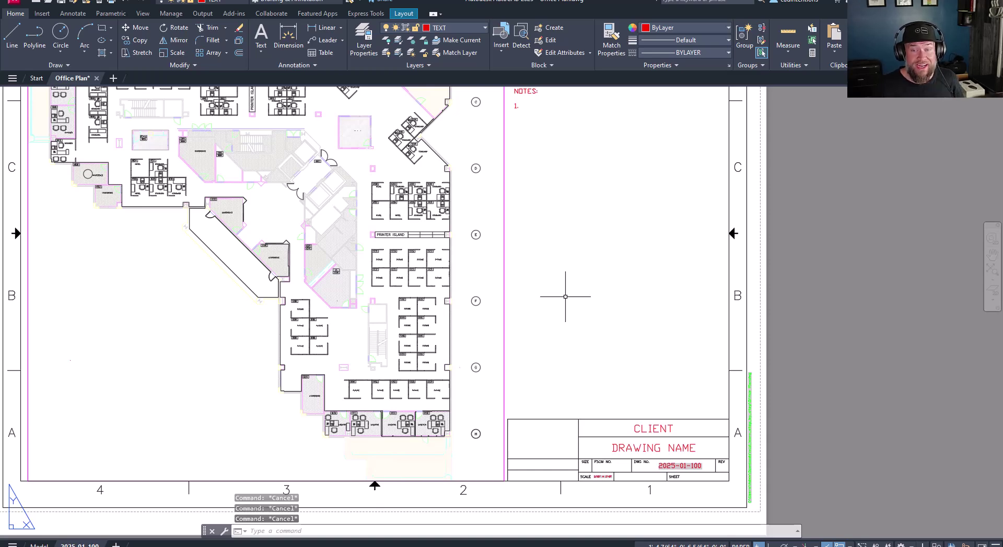
pyautogui.moveTo(542, 286); pyautogui.dragTo(495, 321, button='middle')
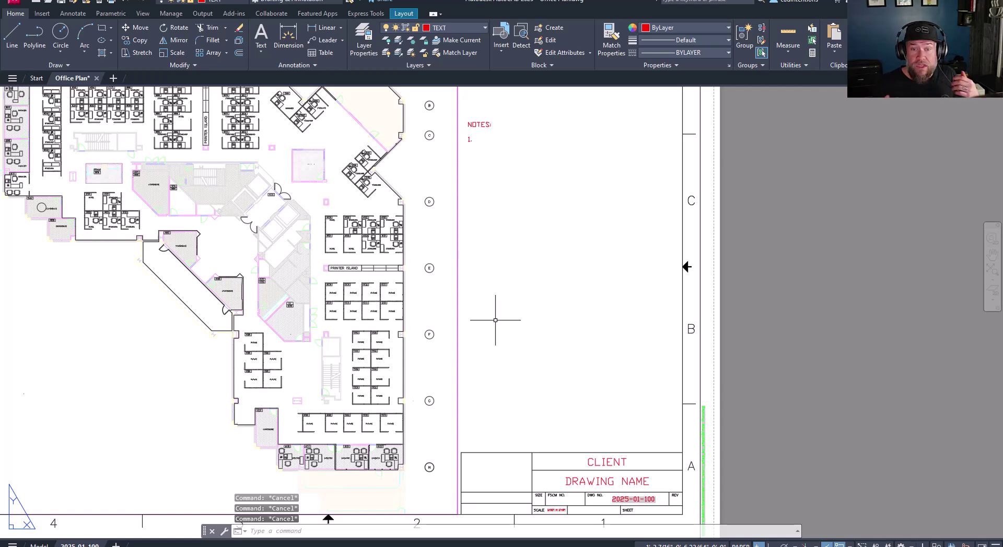
pyautogui.moveTo(482, 222); pyautogui.dragTo(491, 248, button='middle')
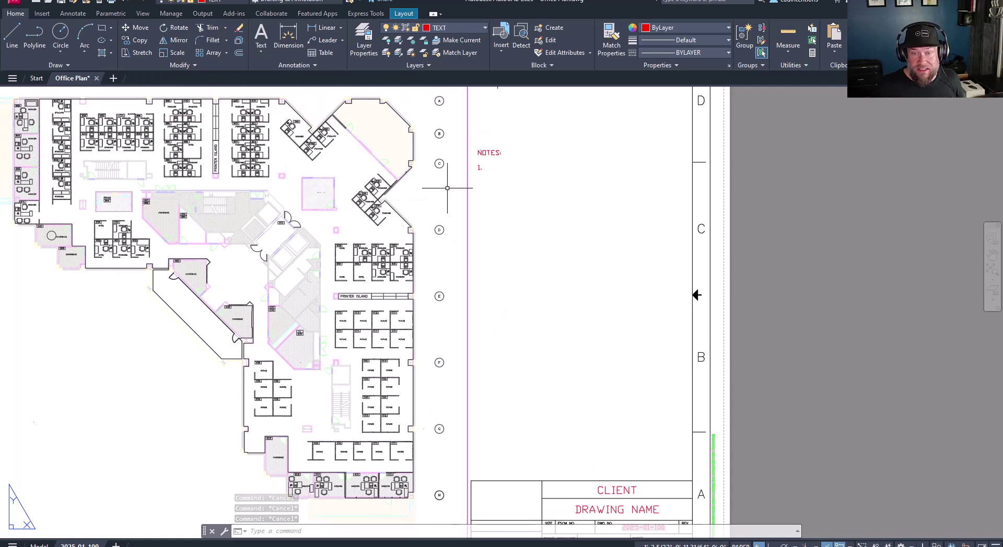
pyautogui.doubleClick(346, 239)
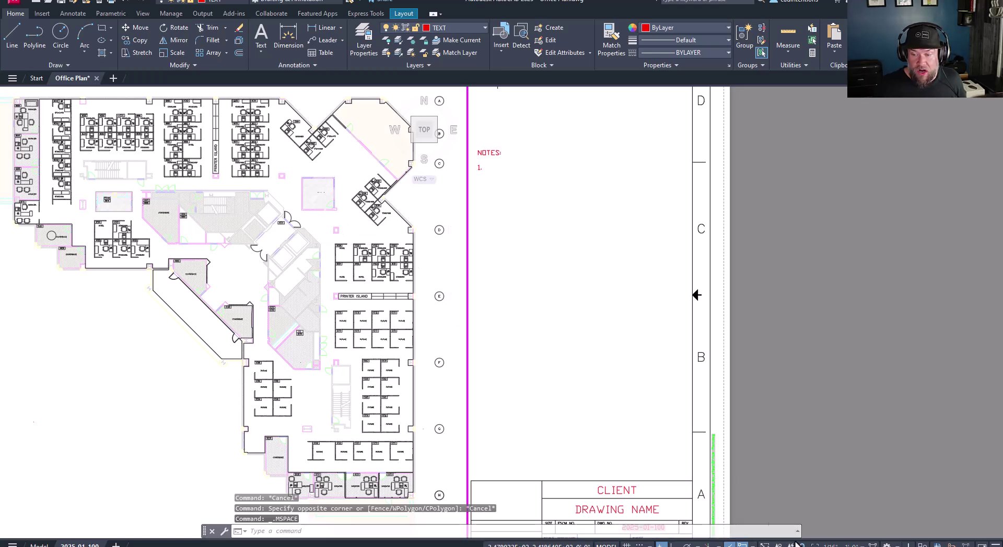
pyautogui.moveTo(381, 331); pyautogui.dragTo(458, 366, button='middle')
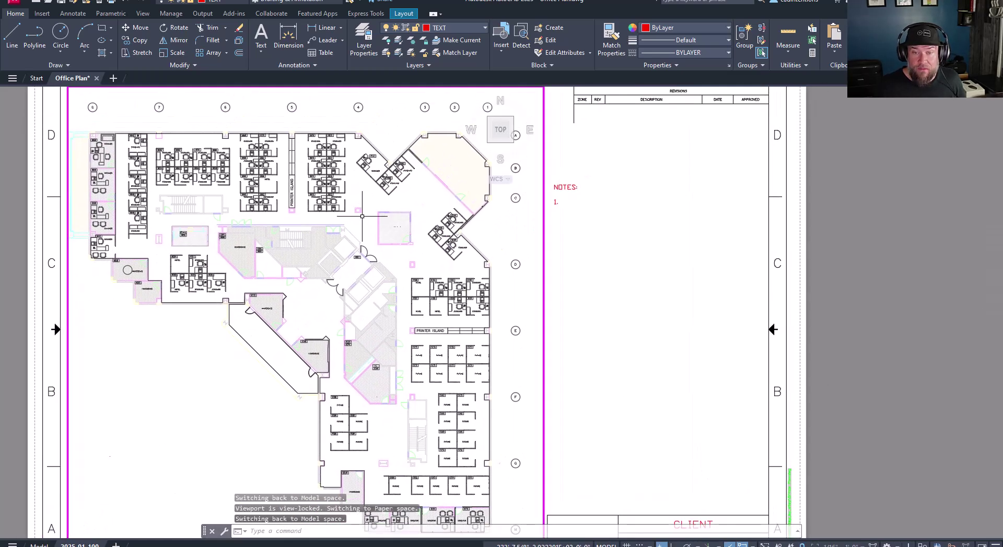
# Run COUNT, window the floor-plan viewport area, and list totals for all blocks.
pyautogui.write('COUN')
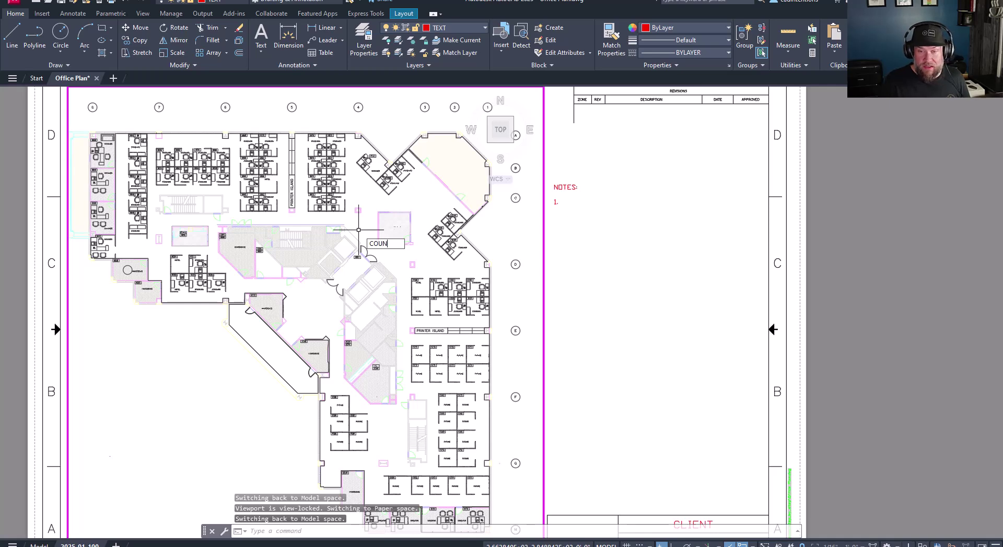
pyautogui.write('T')
pyautogui.press('Return')
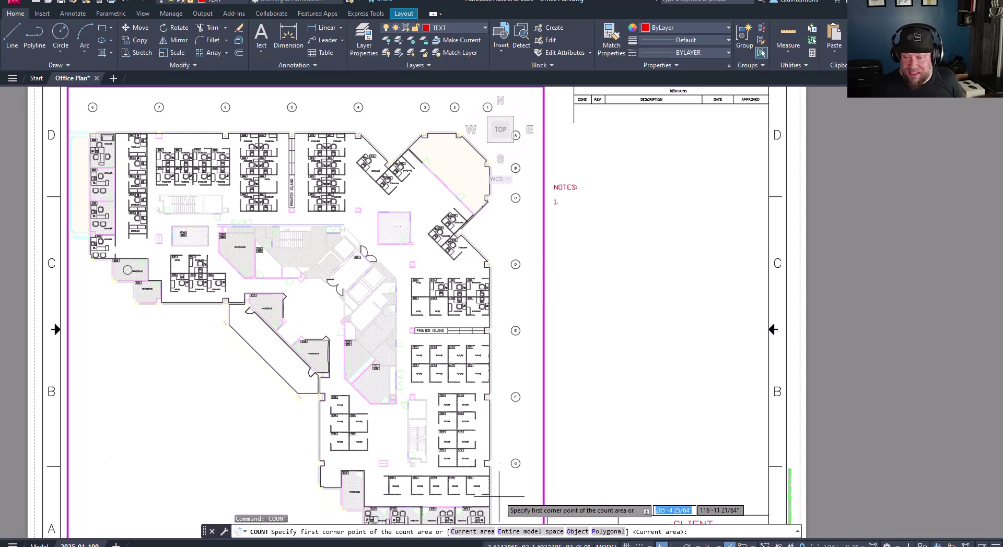
pyautogui.scroll(-4, 418, 386)
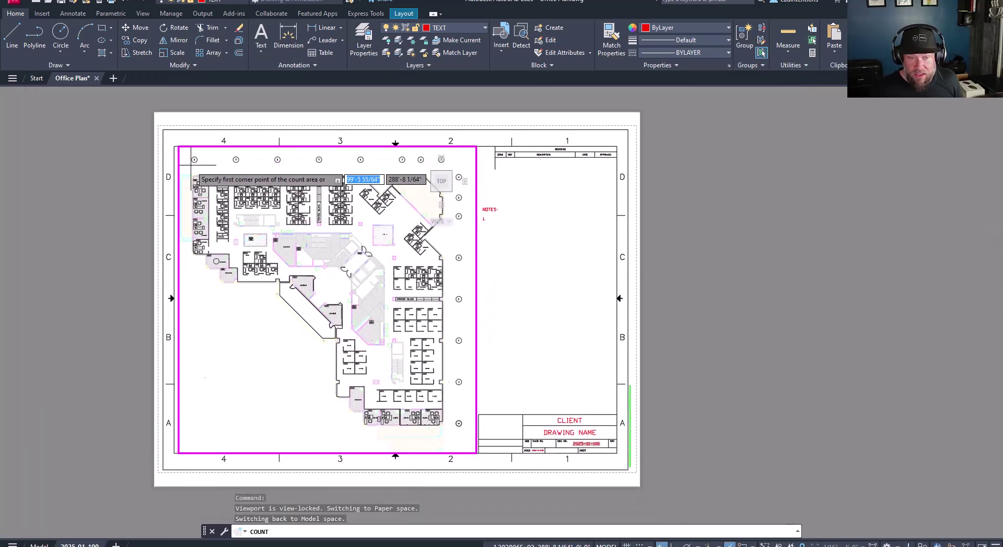
pyautogui.click(186, 166)
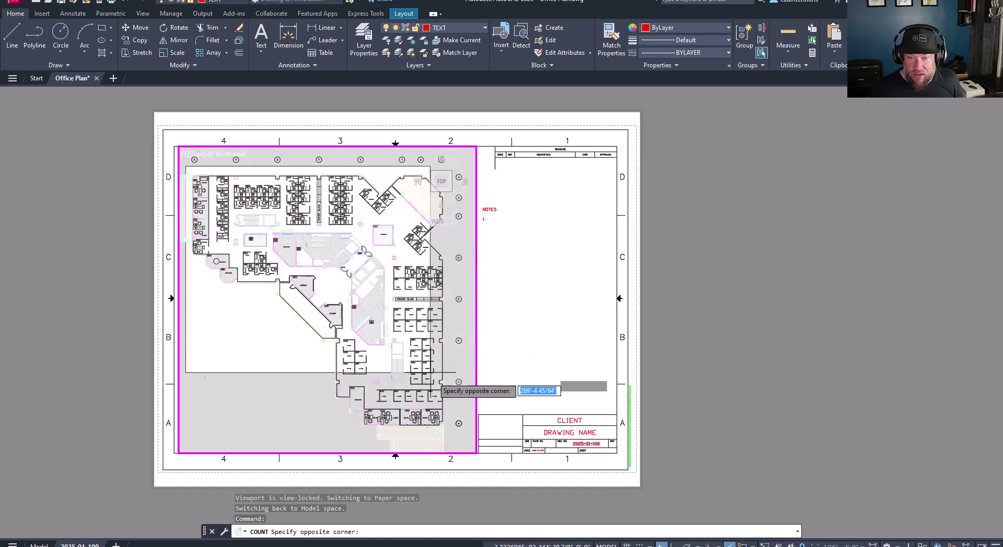
pyautogui.click(452, 438)
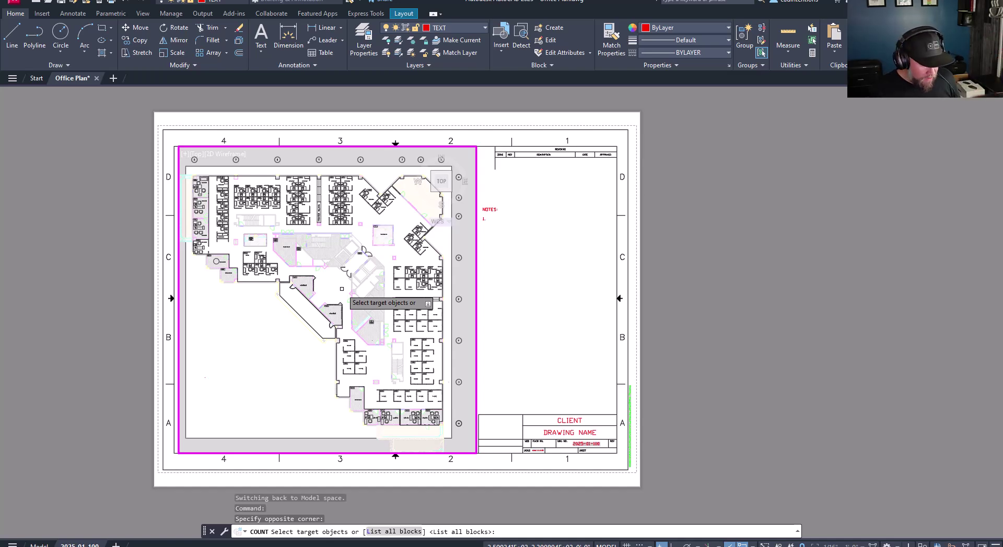
pyautogui.press('Return')
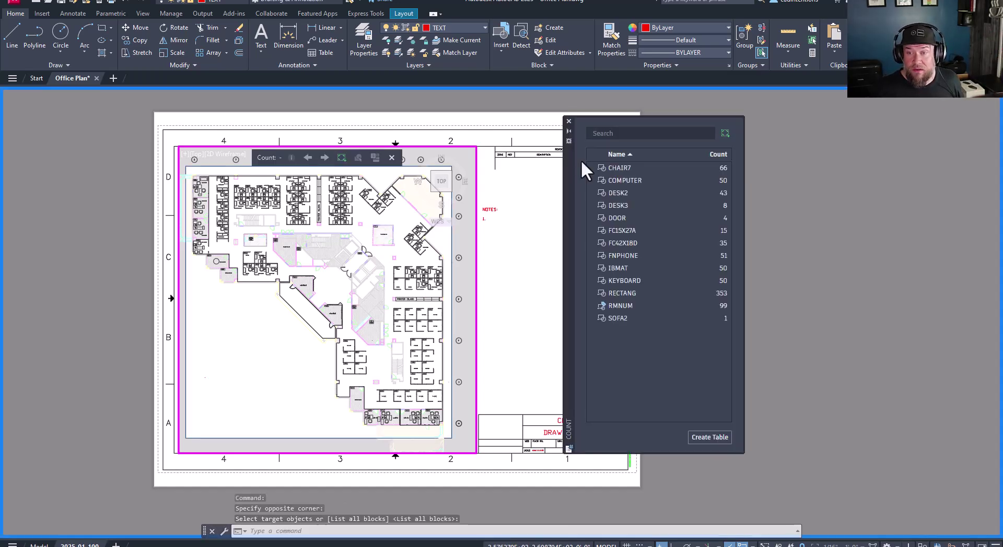
# Highlight CHAIR7, COMPUTER, DESK2, DESK3, DOOR, KEYBOARD and SOFA2 counts, ending on CHAIR7 (66).
pyautogui.moveTo(568, 211); pyautogui.dragTo(552, 225)
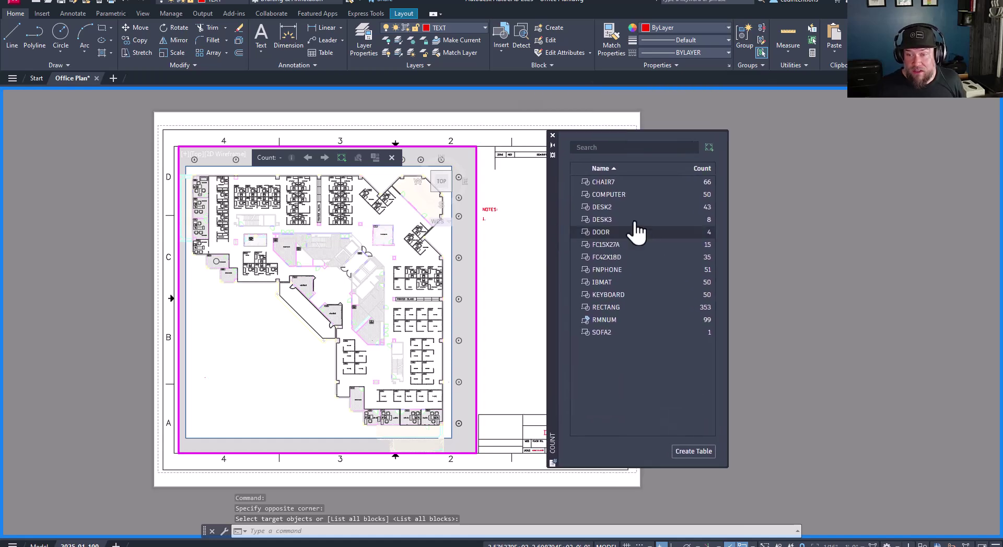
pyautogui.click(603, 184)
pyautogui.click(608, 196)
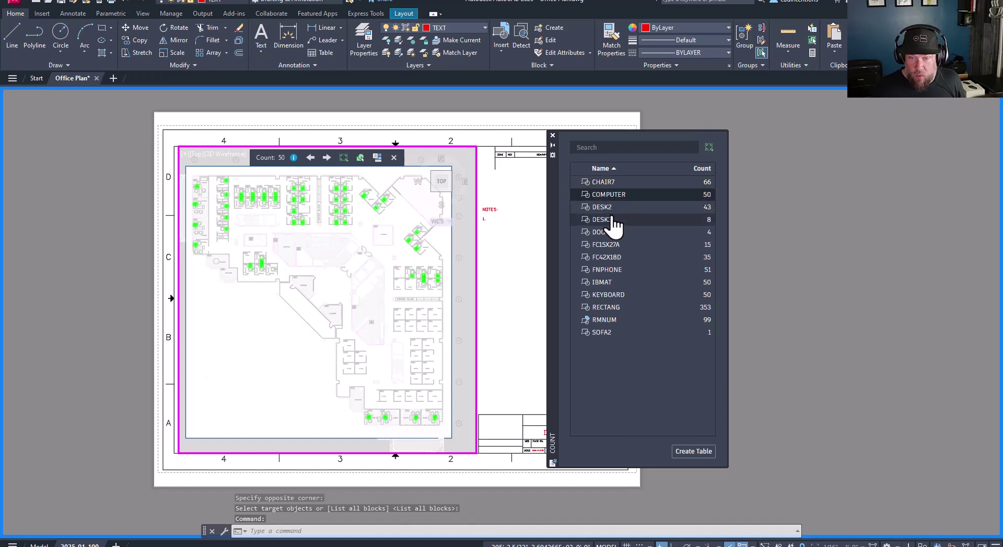
pyautogui.click(611, 207)
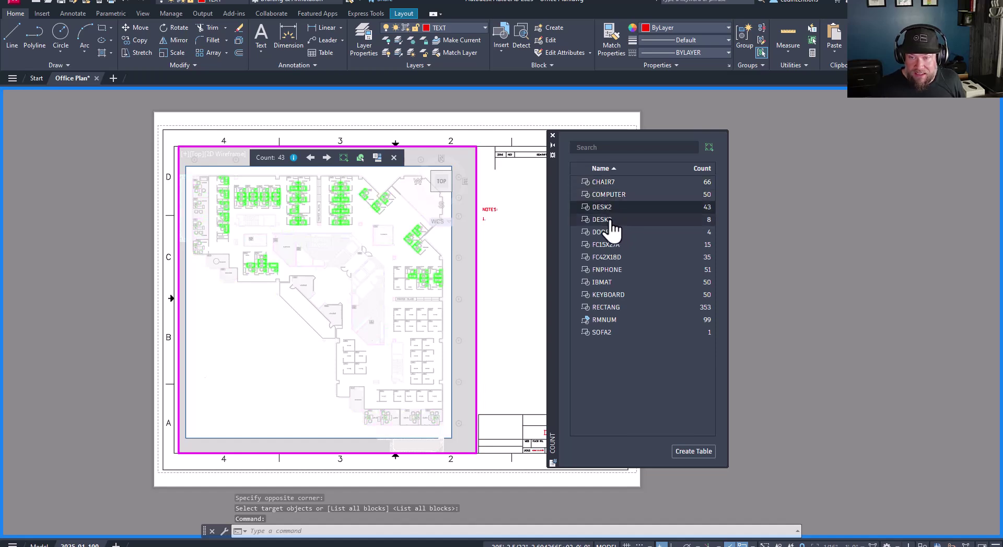
pyautogui.click(610, 219)
pyautogui.click(607, 235)
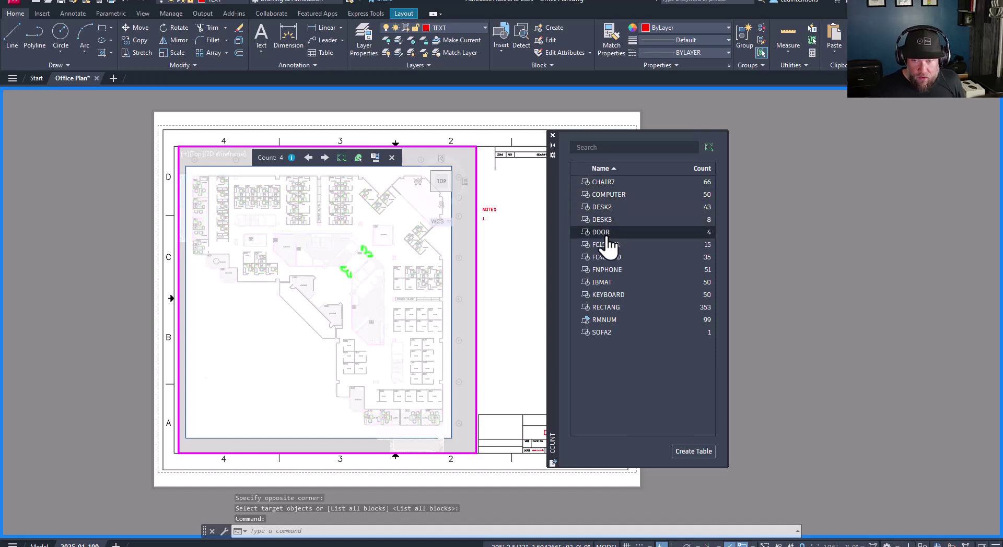
pyautogui.click(606, 296)
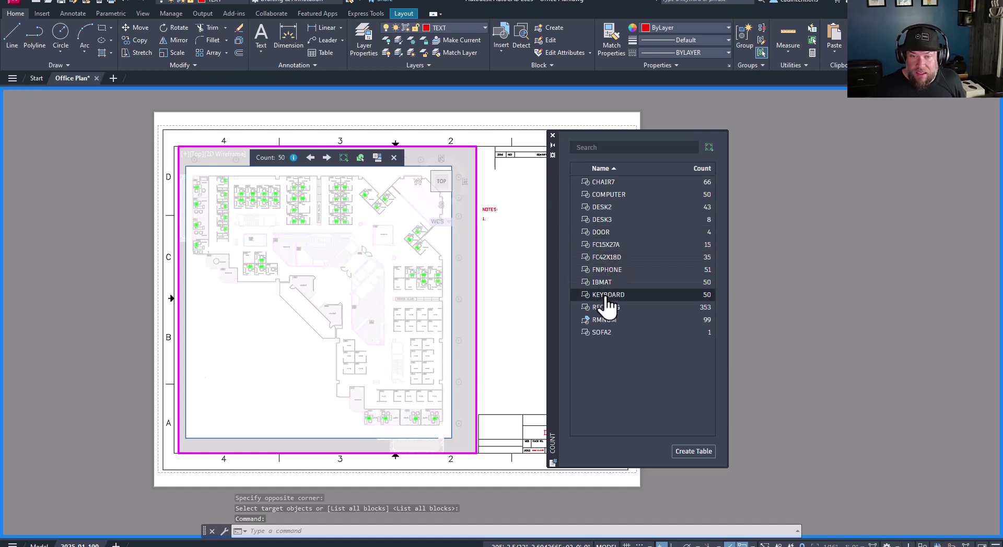
pyautogui.click(609, 333)
pyautogui.click(607, 183)
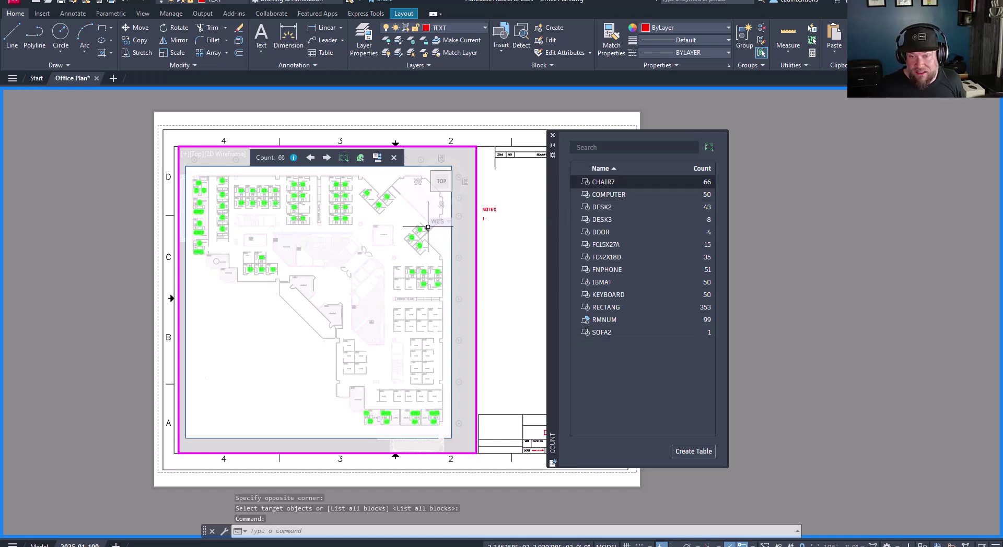
# Insert a CHAIR7 count field reading 66 into the plan and select the new text.
pyautogui.rightClick(605, 192)
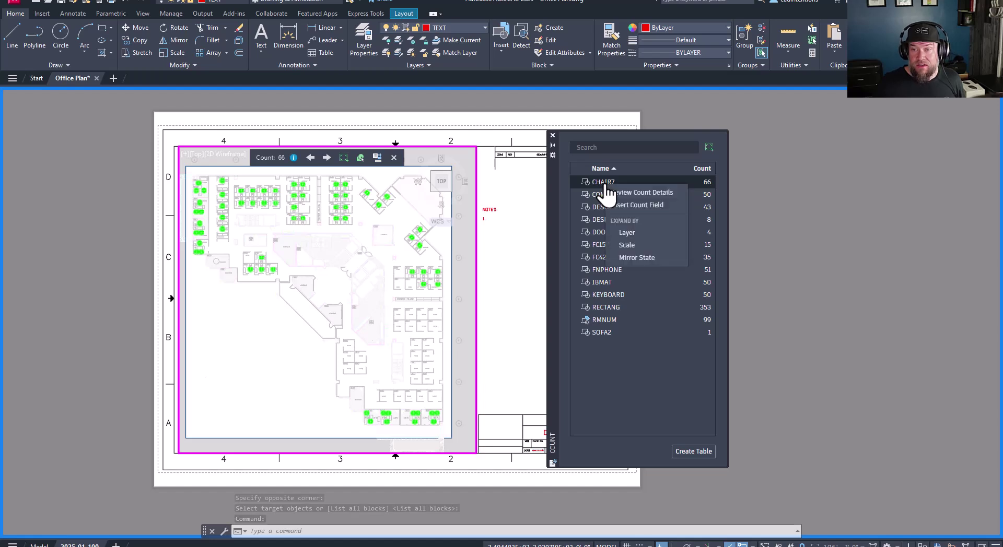
pyautogui.click(631, 205)
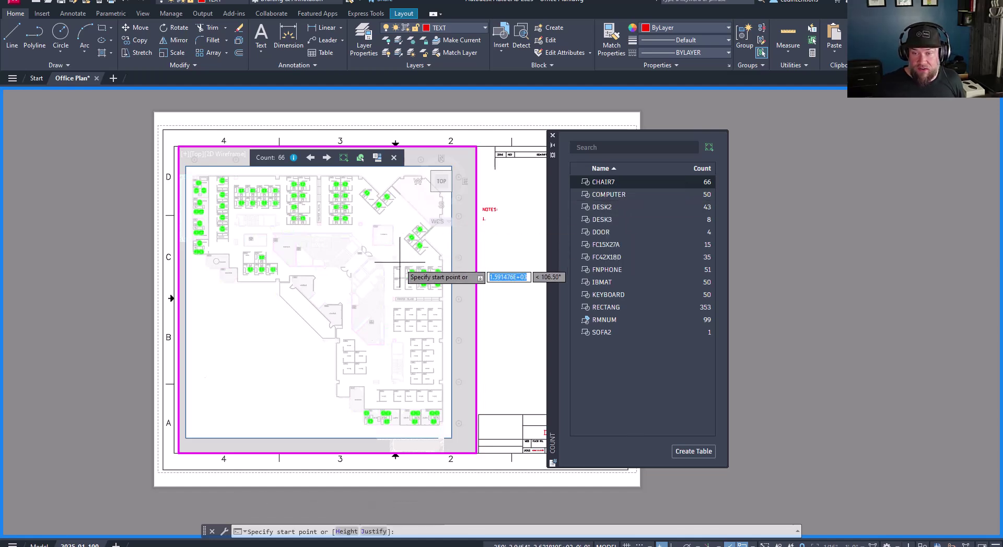
pyautogui.scroll(4, 235, 358)
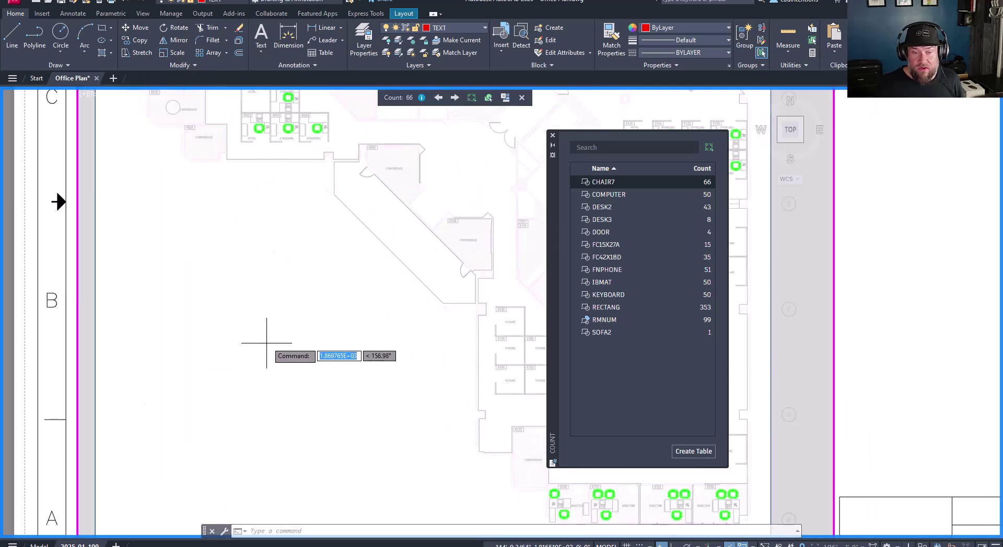
pyautogui.moveTo(270, 298); pyautogui.dragTo(253, 317, button='middle')
pyautogui.press('Escape')
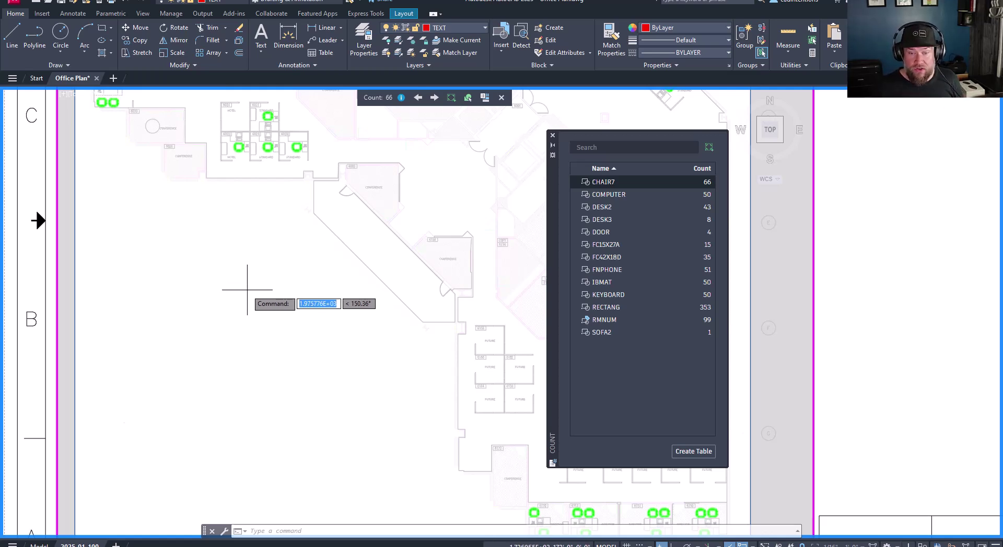
pyautogui.press('Escape')
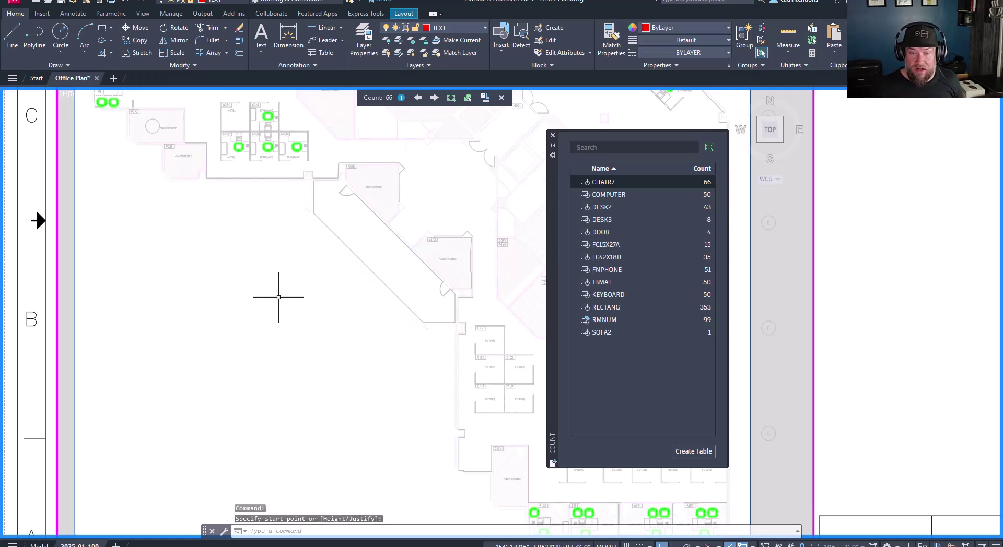
pyautogui.click(237, 280)
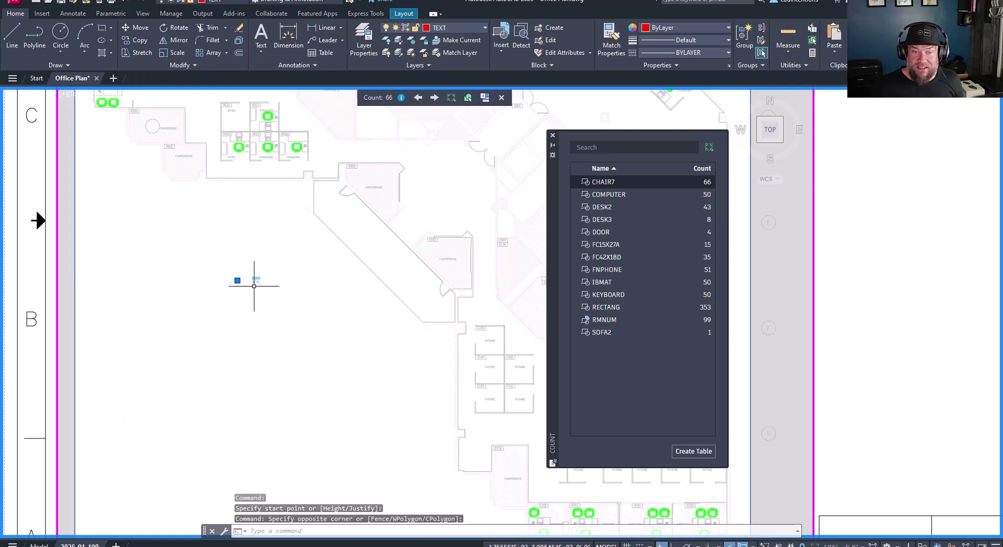
pyautogui.scroll(3, 240, 284)
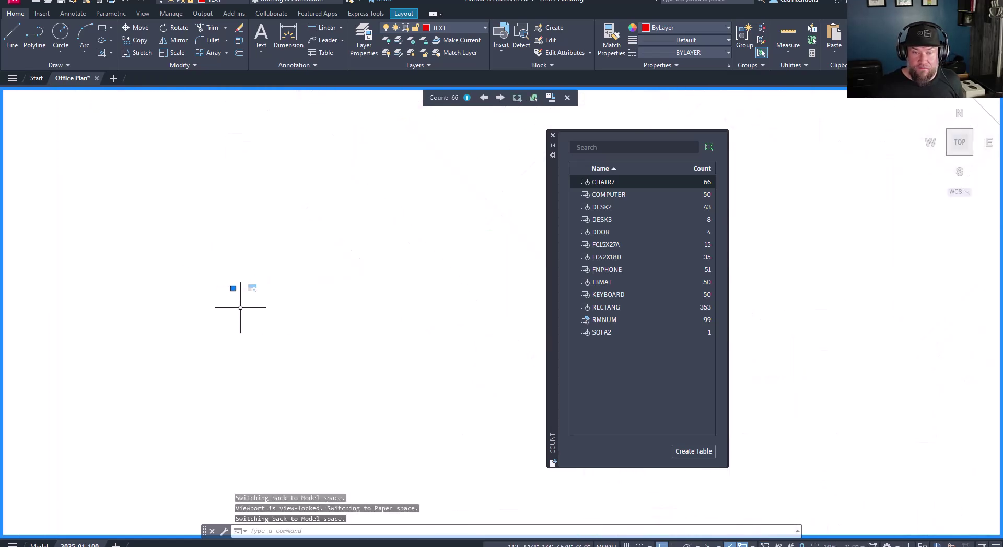
pyautogui.scroll(3, 230, 249)
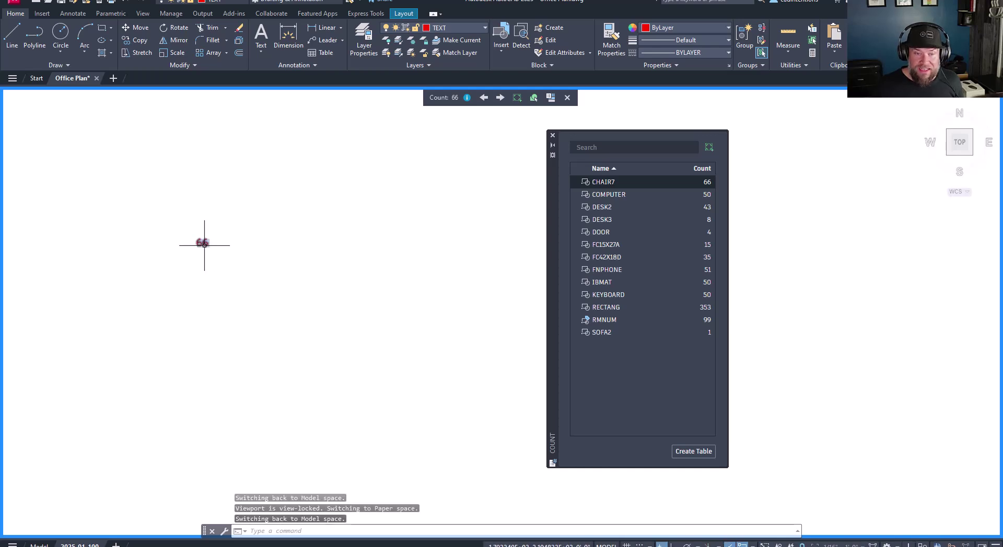
pyautogui.click(204, 245)
# Inspect the 66 text's CountInArea field expression for CHAIR7 and keep it unchanged.
pyautogui.doubleClick(204, 243)
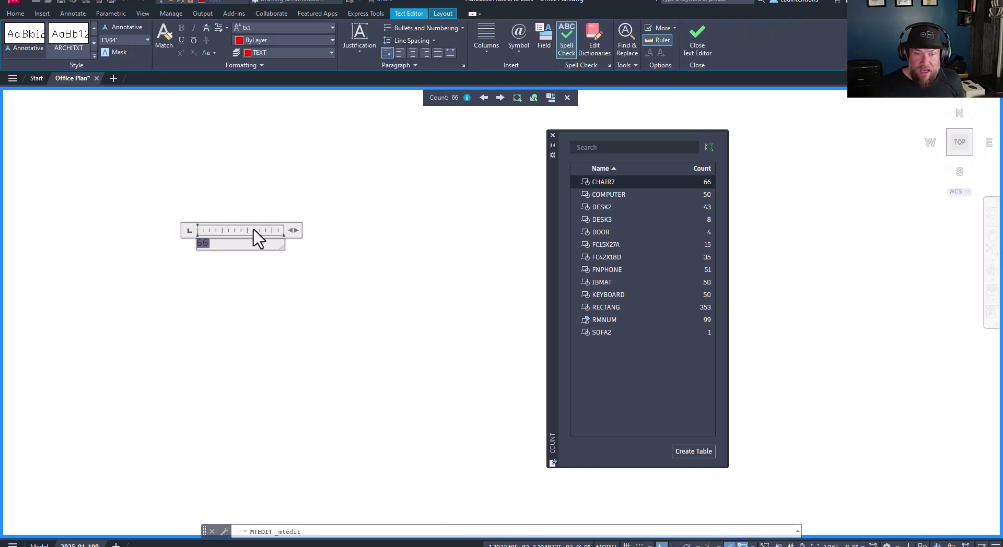
pyautogui.doubleClick(203, 243)
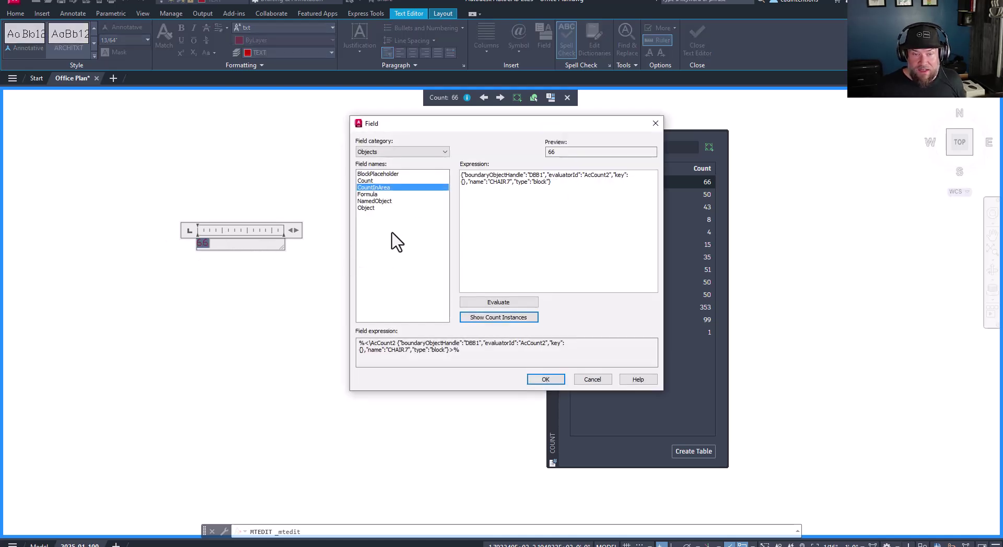
pyautogui.moveTo(569, 184); pyautogui.dragTo(471, 166)
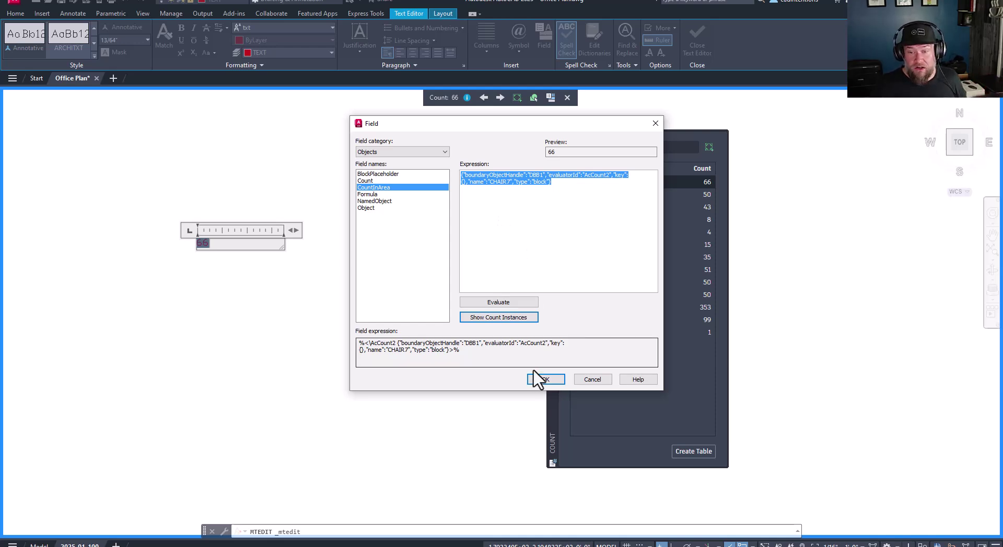
pyautogui.click(544, 380)
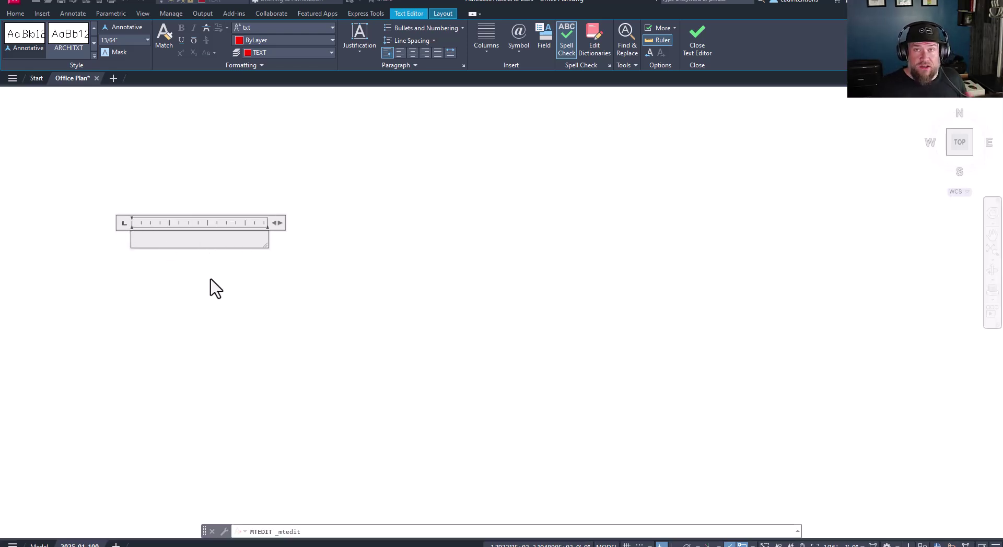
# Close the count text editor, select the 66 text, and pan to the NOTES area.
pyautogui.click(371, 287)
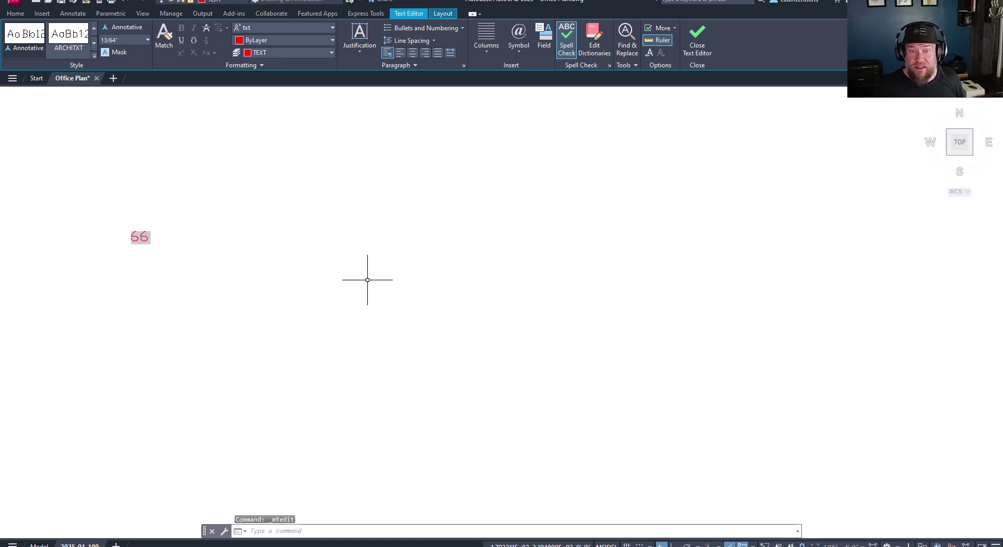
pyautogui.moveTo(157, 248); pyautogui.dragTo(127, 222)
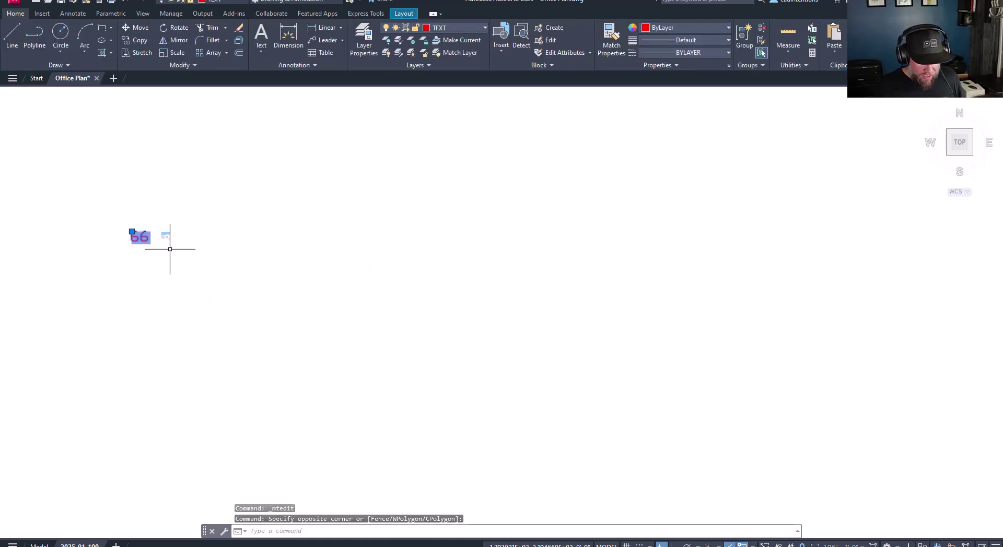
pyautogui.scroll(-3, 215, 226)
pyautogui.press('Escape')
pyautogui.scroll(-3, 455, 217)
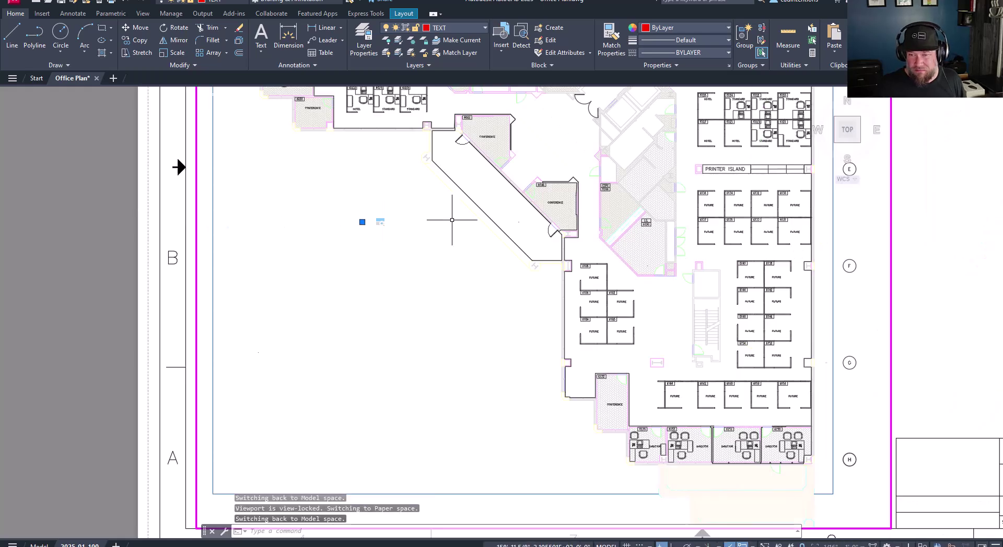
pyautogui.moveTo(407, 261); pyautogui.dragTo(284, 253, button='middle')
pyautogui.scroll(-3, 480, 252)
pyautogui.moveTo(480, 252); pyautogui.dragTo(313, 307, button='middle')
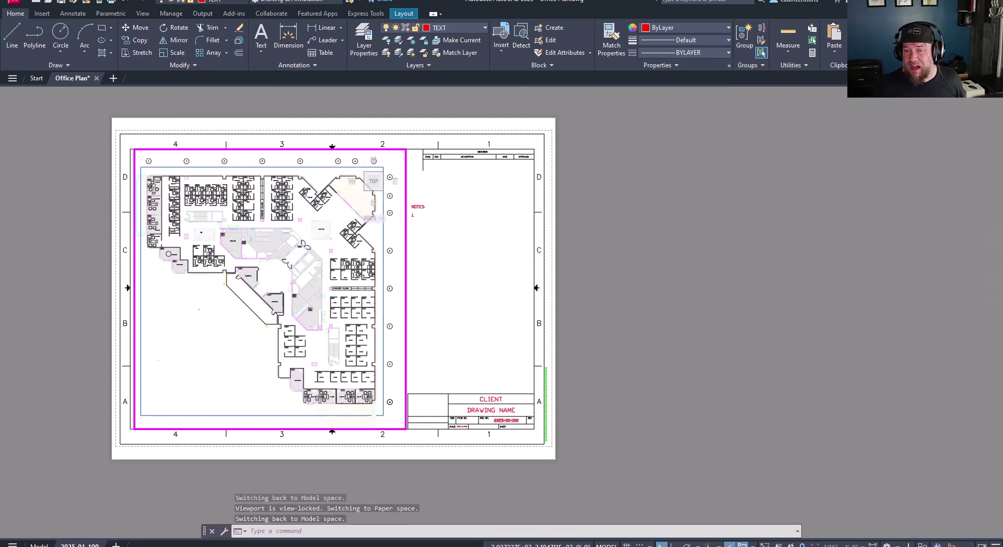
pyautogui.scroll(4, 404, 199)
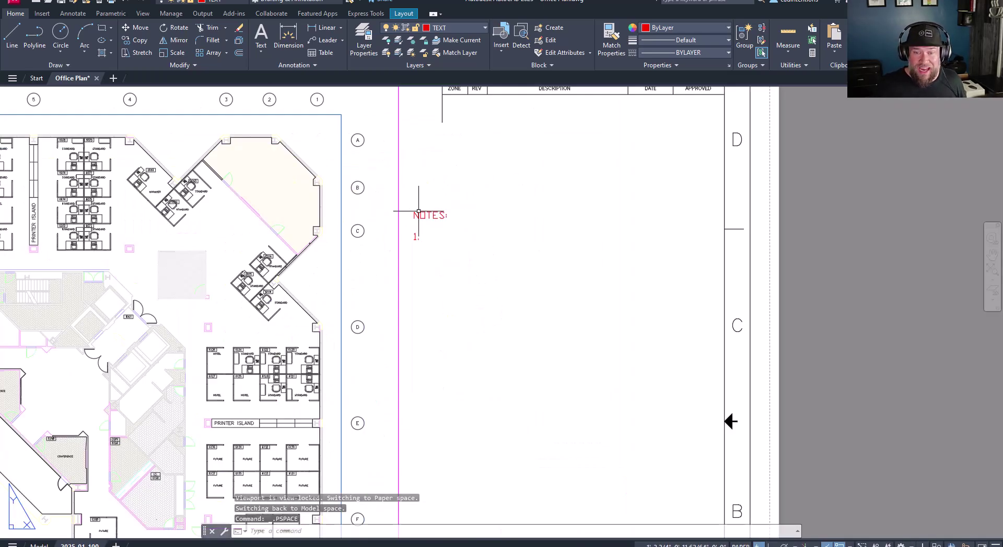
pyautogui.scroll(5, 418, 225)
pyautogui.scroll(-2, 376, 253)
# Replace the NOTES '1.' line with 'CHAIRS:' followed by the 66 count field.
pyautogui.click(374, 253)
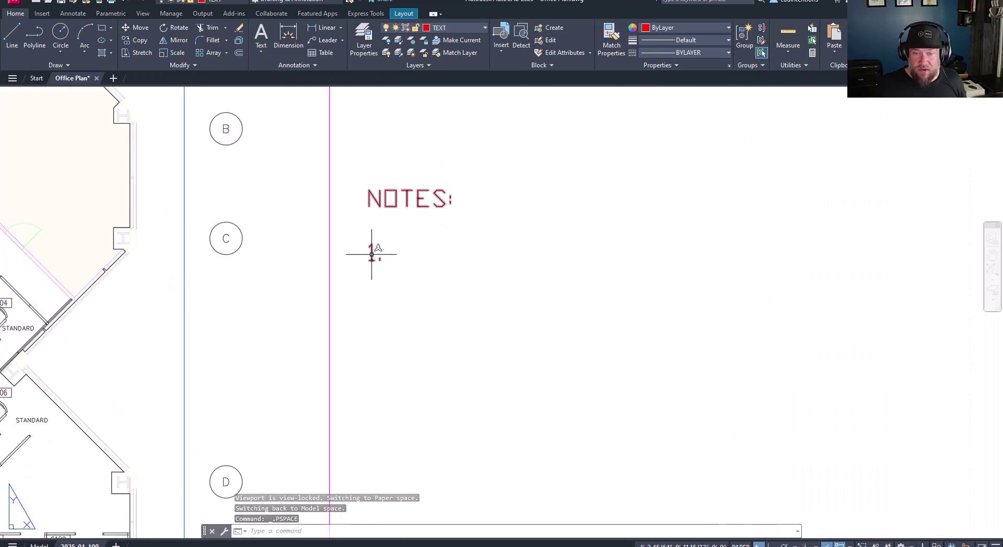
pyautogui.doubleClick(374, 252)
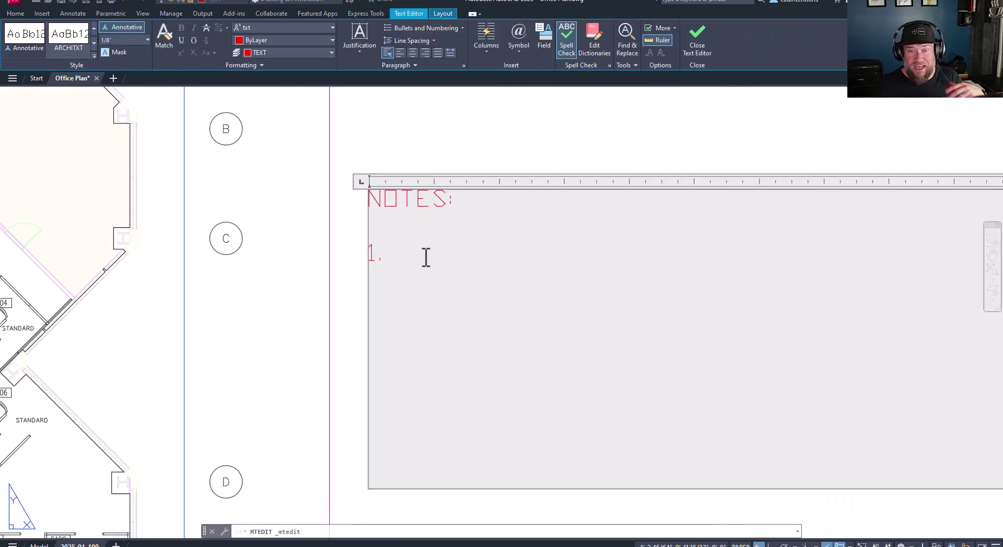
pyautogui.moveTo(426, 257); pyautogui.dragTo(332, 255)
pyautogui.write('66')
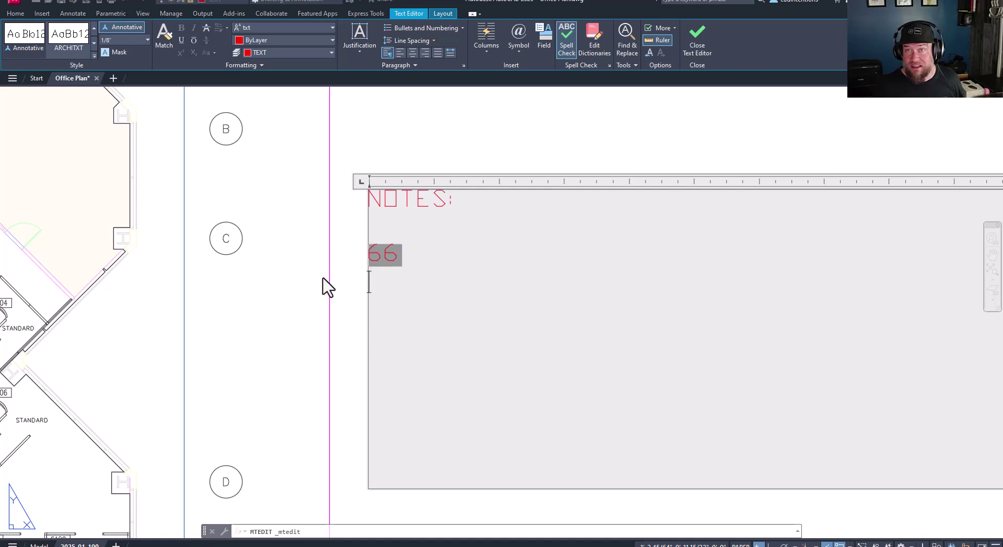
pyautogui.write('CHAIRS:')
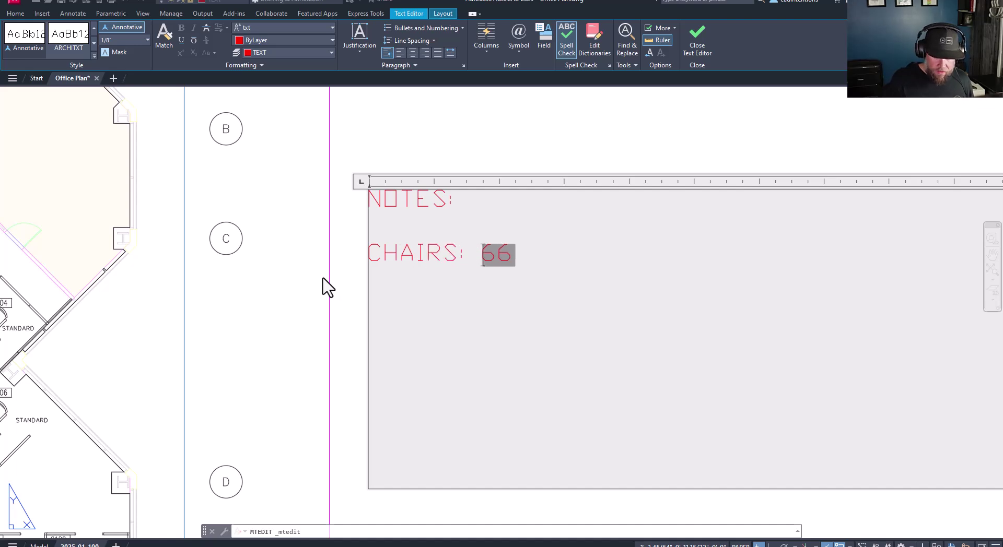
pyautogui.click(360, 271)
pyautogui.press('Escape')
pyautogui.press('Escape')
pyautogui.press('Escape')
pyautogui.scroll(-4, 418, 285)
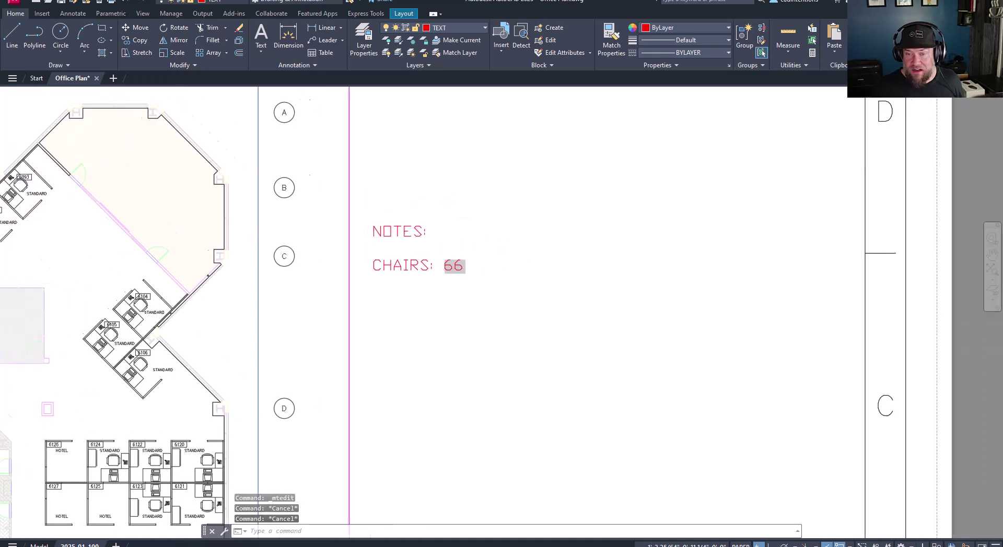
# Pan the sheet and regenerate the layout with REGEN.
pyautogui.moveTo(424, 285); pyautogui.dragTo(489, 306, button='middle')
pyautogui.moveTo(256, 287); pyautogui.dragTo(284, 262, button='middle')
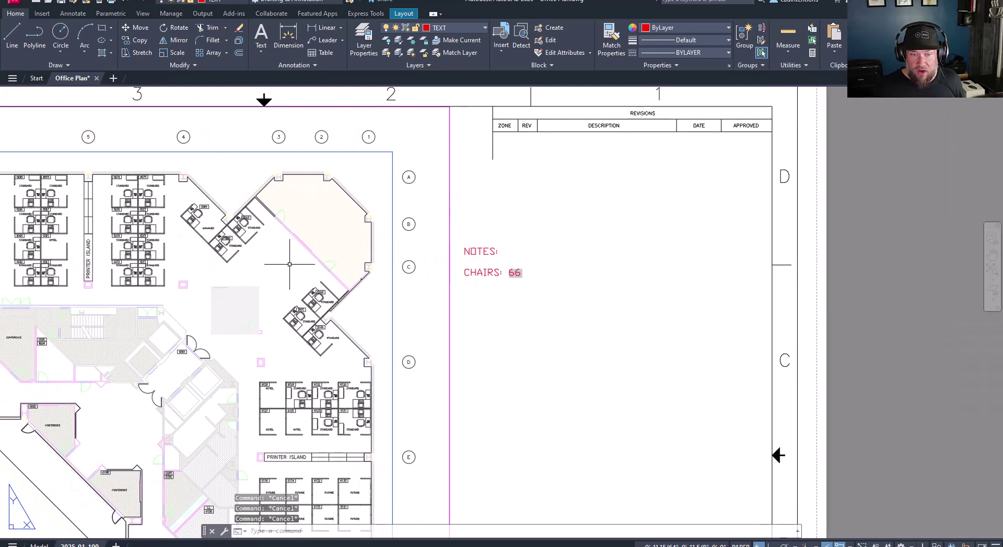
pyautogui.click(277, 282)
pyautogui.press('Escape')
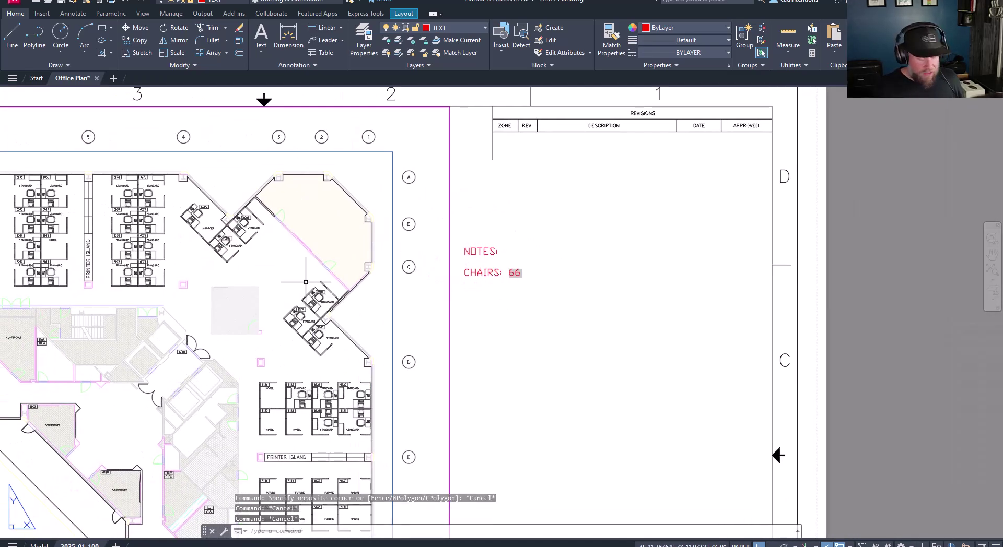
pyautogui.write('REGEN')
pyautogui.press('Return')
pyautogui.moveTo(472, 282); pyautogui.dragTo(536, 264, button='middle')
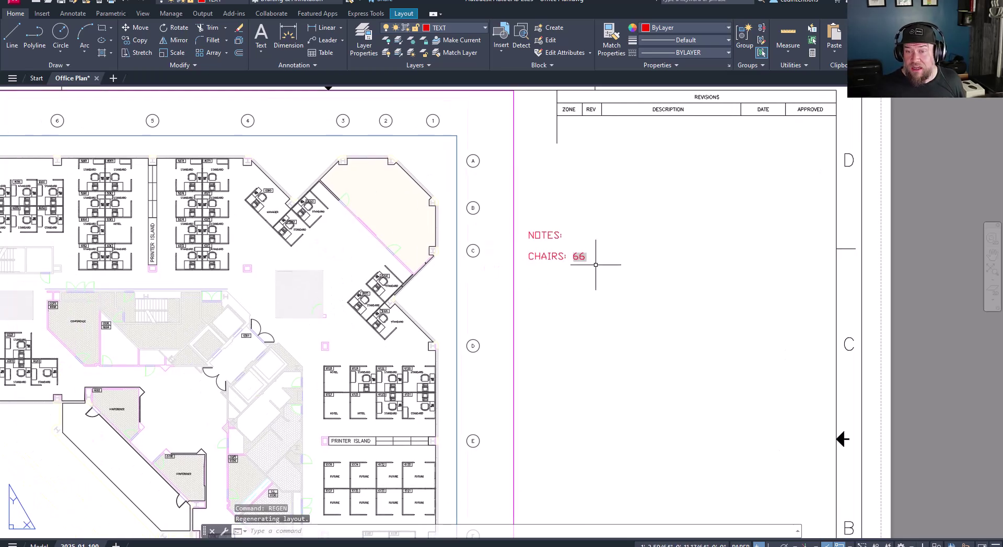
# Inside the viewport, delete the chairs in offices 6105, 6104 and 6106.
pyautogui.doubleClick(347, 261)
pyautogui.scroll(5, 360, 304)
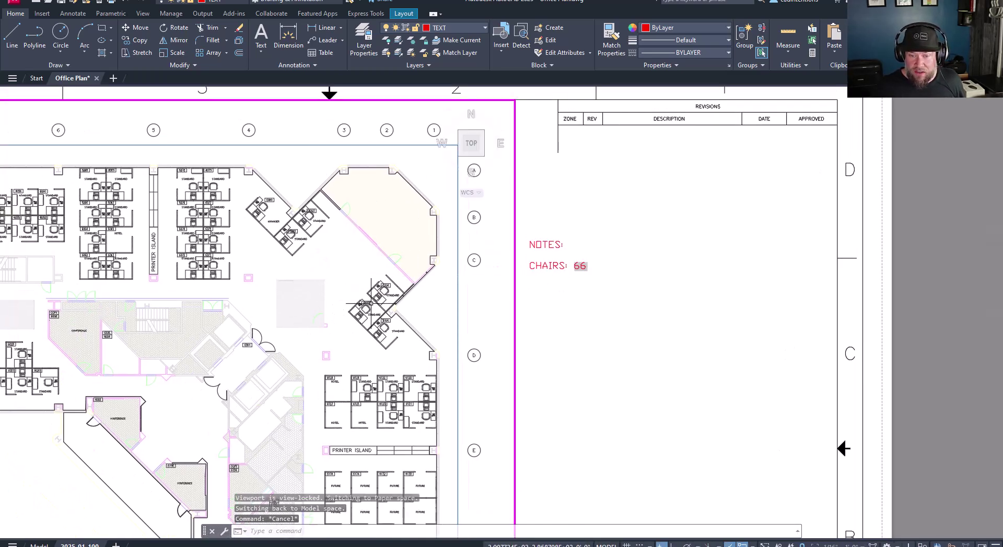
pyautogui.click(360, 304)
pyautogui.click(401, 256)
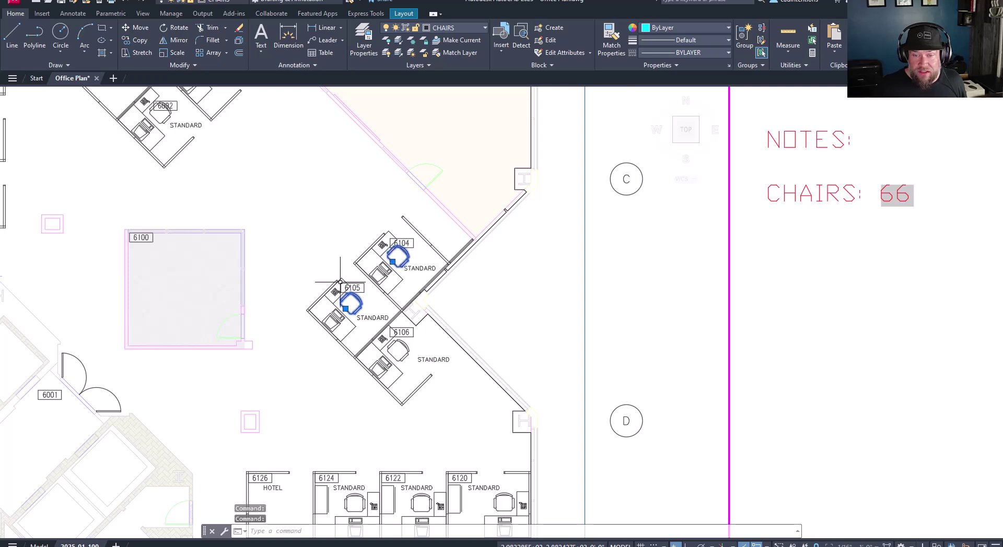
pyautogui.click(406, 352)
pyautogui.click(390, 338)
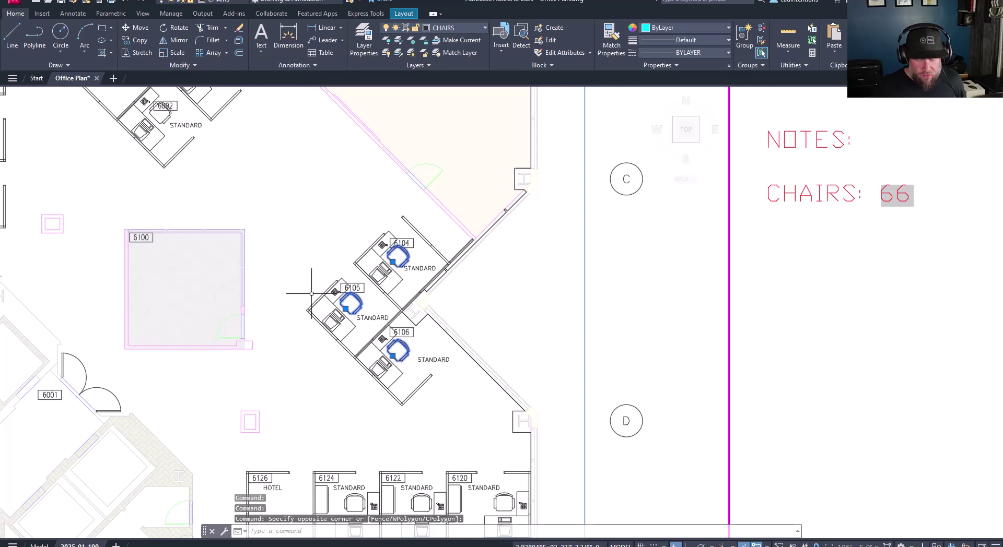
pyautogui.press('Delete')
# Regenerate the sheet so the CHAIRS note updates to 63.
pyautogui.scroll(-5, 279, 245)
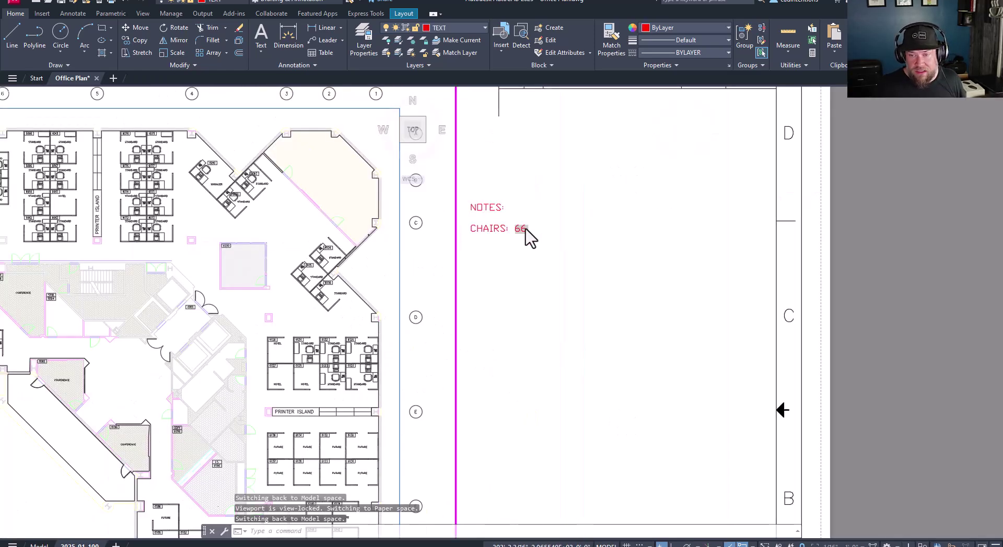
pyautogui.scroll(-2, 498, 256)
pyautogui.moveTo(499, 256); pyautogui.dragTo(438, 274, button='middle')
pyautogui.press('Escape')
pyautogui.press('Escape')
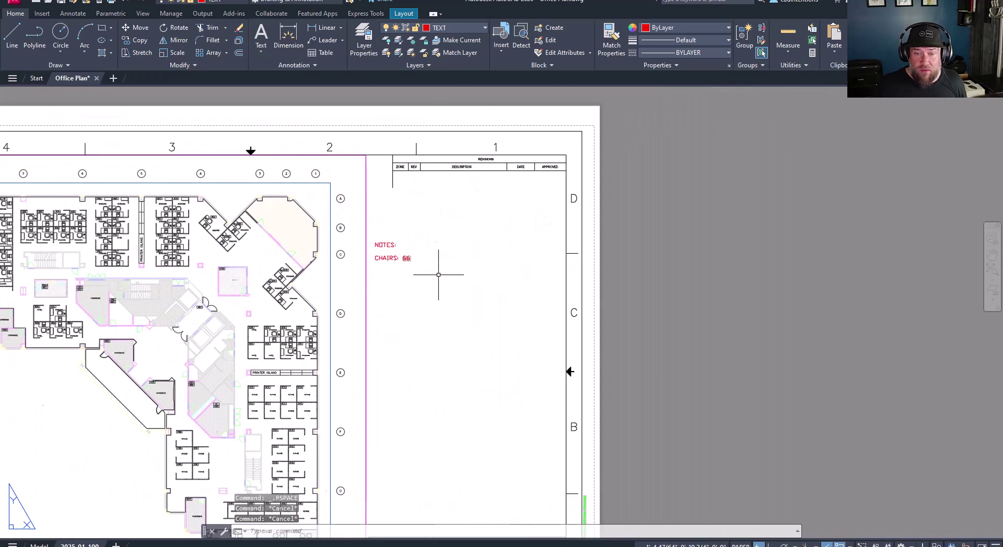
pyautogui.scroll(4, 401, 257)
pyautogui.write('REG')
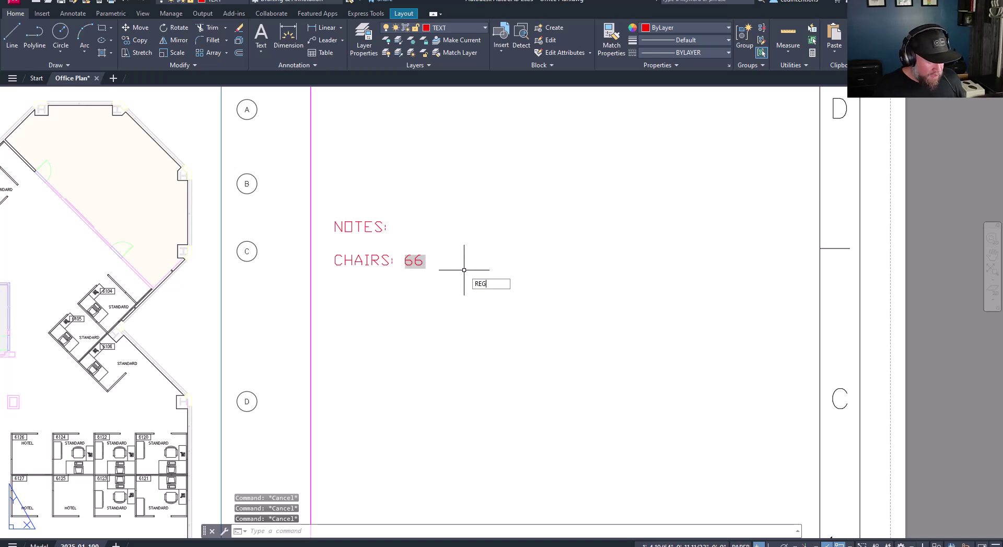
pyautogui.write('EN')
pyautogui.press('Return')
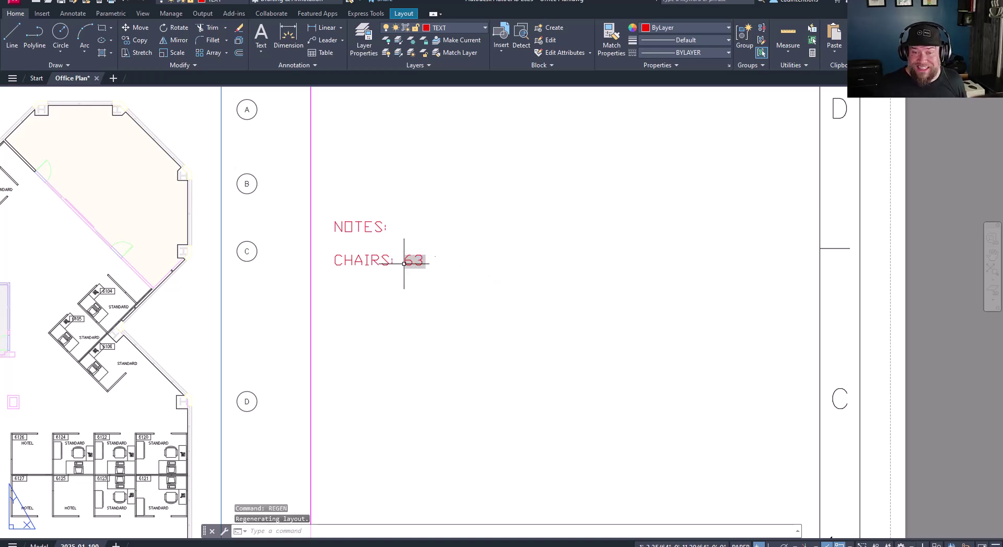
pyautogui.moveTo(376, 315); pyautogui.dragTo(492, 302, button='middle')
pyautogui.press('Escape')
pyautogui.press('Escape')
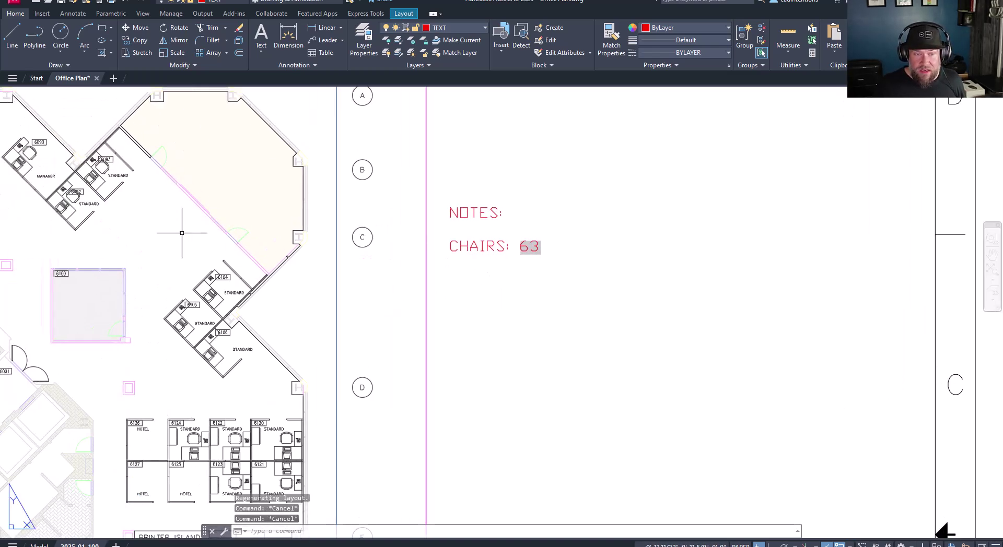
pyautogui.doubleClick(182, 233)
pyautogui.moveTo(73, 196); pyautogui.dragTo(117, 276, button='middle')
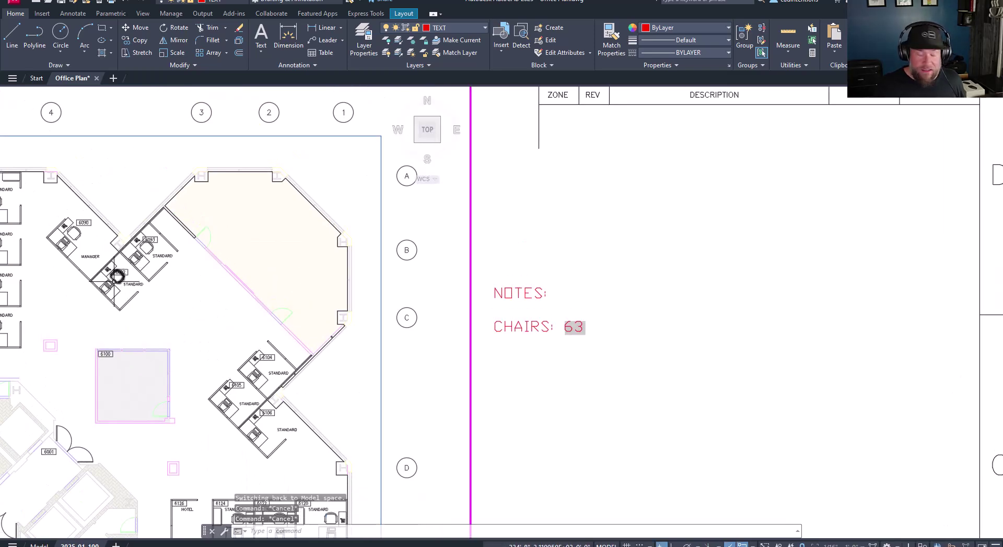
# Copy a chair block six times into the open area by the corner room.
pyautogui.write('co')
pyautogui.press('Return')
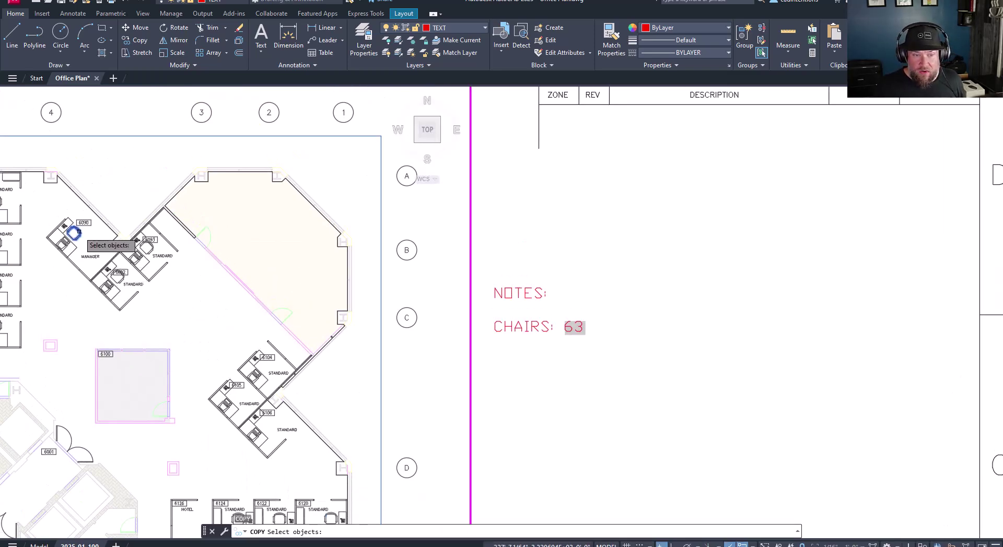
pyautogui.click(74, 232)
pyautogui.press('Return')
pyautogui.click(76, 235)
pyautogui.click(180, 301)
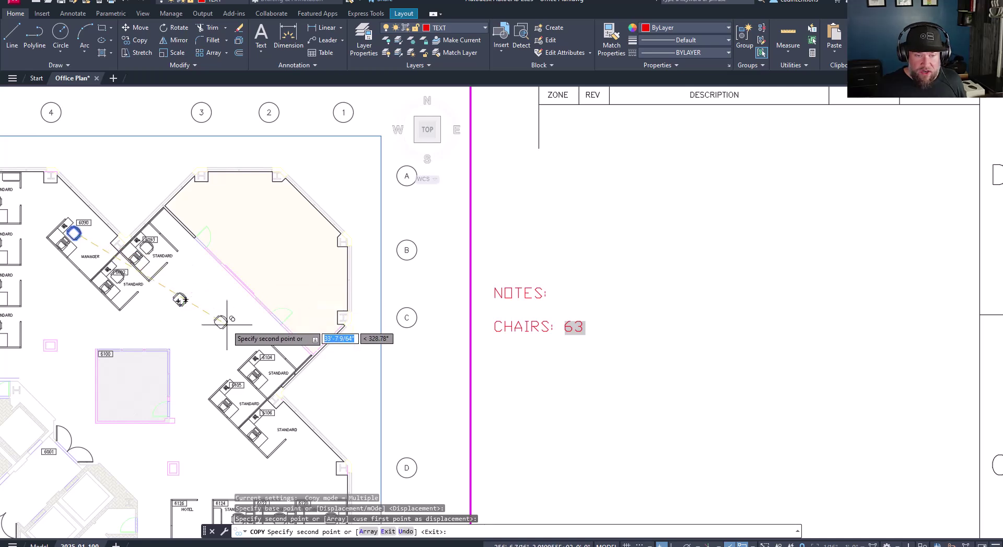
pyautogui.click(226, 325)
pyautogui.click(220, 346)
pyautogui.click(178, 330)
pyautogui.click(136, 326)
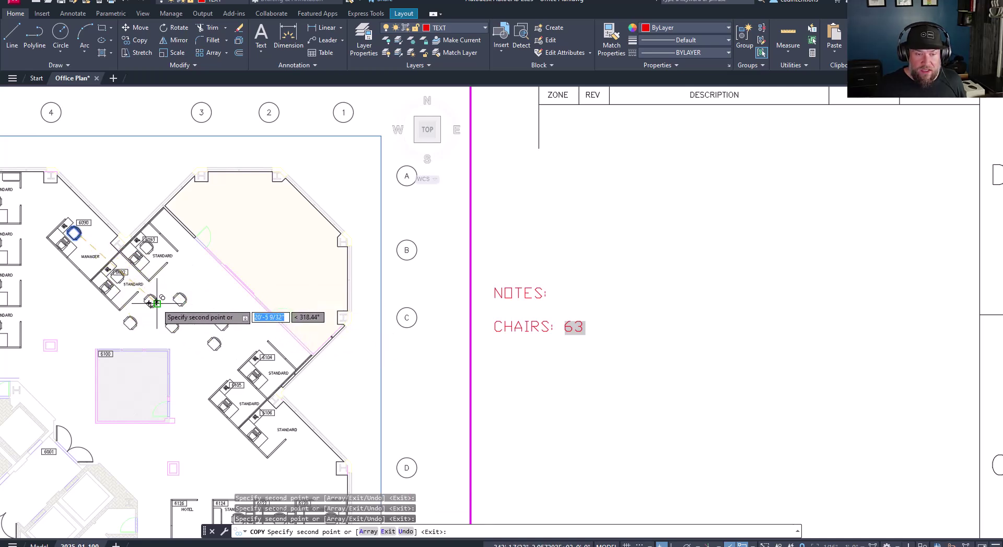
pyautogui.click(150, 302)
pyautogui.press('Escape')
pyautogui.press('Escape')
# Return to paper space and regenerate so CHAIRS reads 69.
pyautogui.doubleClick(585, 259)
pyautogui.write('REGEN')
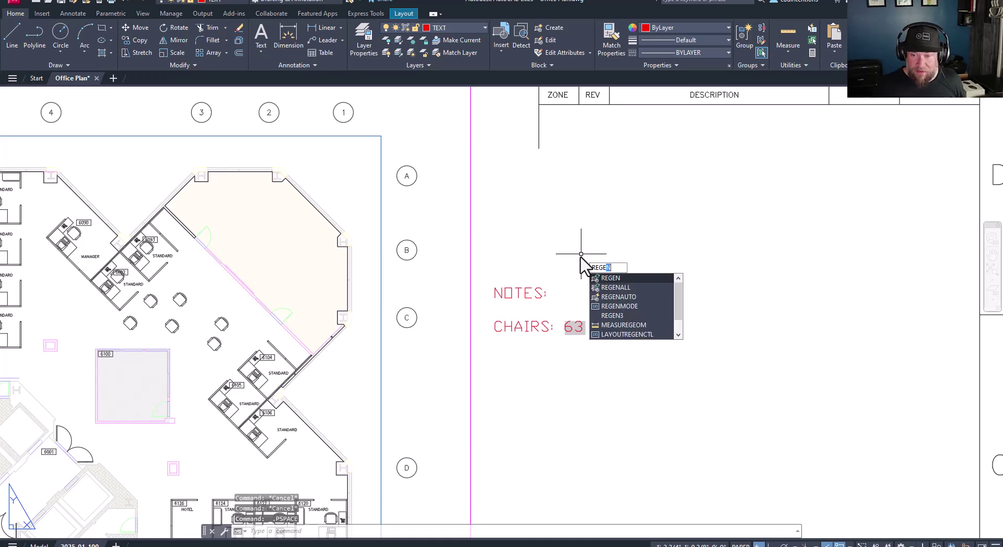
pyautogui.press('Return')
pyautogui.press('Escape')
pyautogui.press('Escape')
pyautogui.press('Escape')
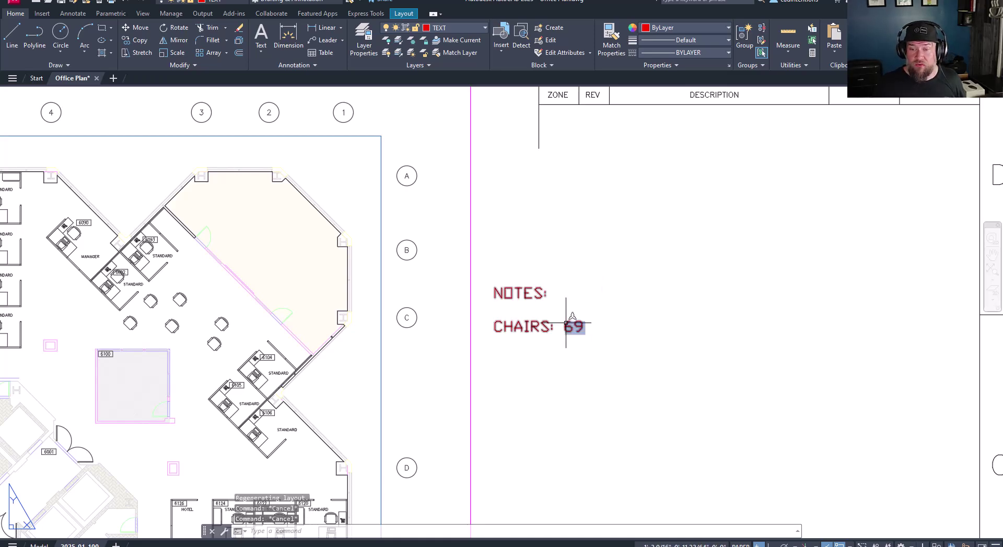
pyautogui.scroll(-4, 567, 326)
pyautogui.moveTo(565, 374); pyautogui.dragTo(472, 276, button='middle')
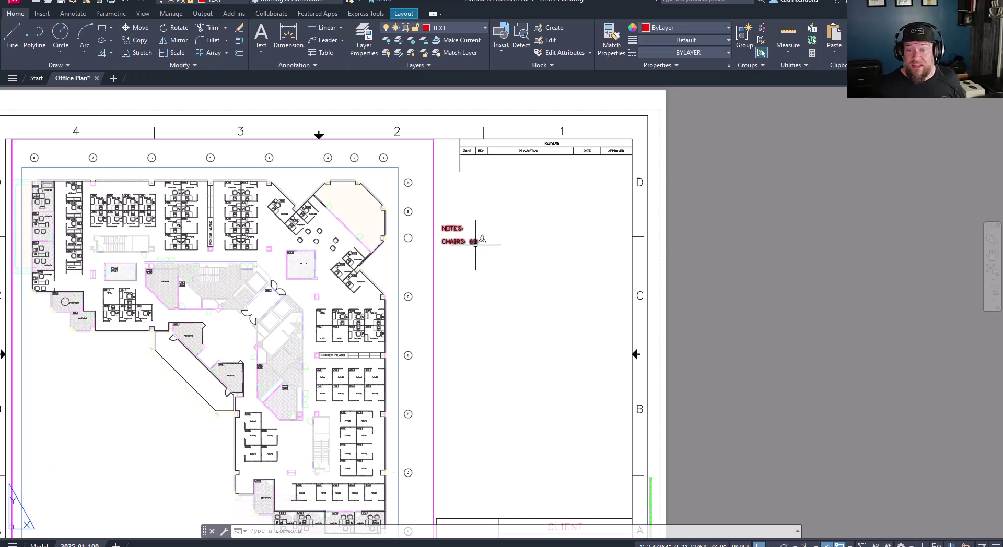
pyautogui.moveTo(479, 287); pyautogui.dragTo(467, 248, button='middle')
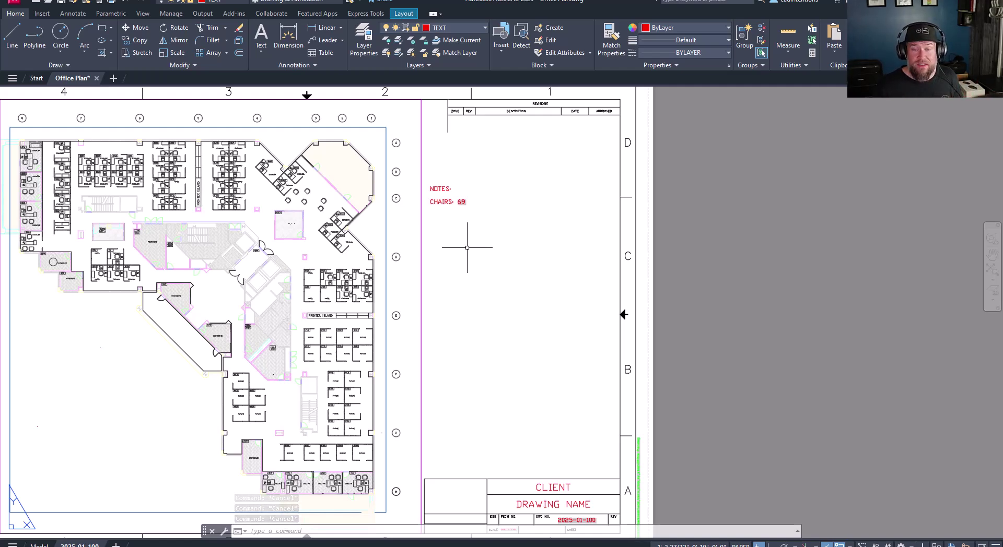
pyautogui.scroll(2, 459, 207)
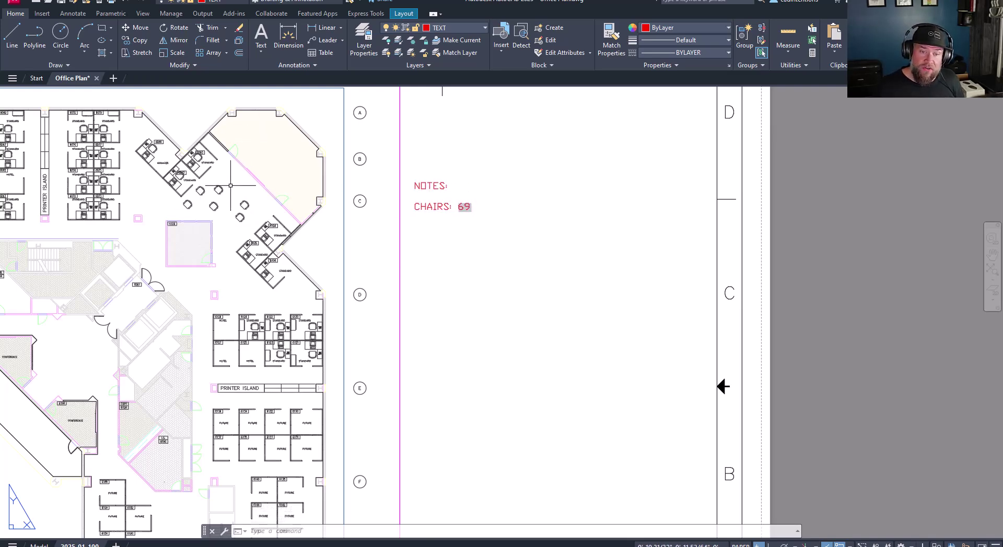
pyautogui.moveTo(231, 185); pyautogui.dragTo(263, 239, button='middle')
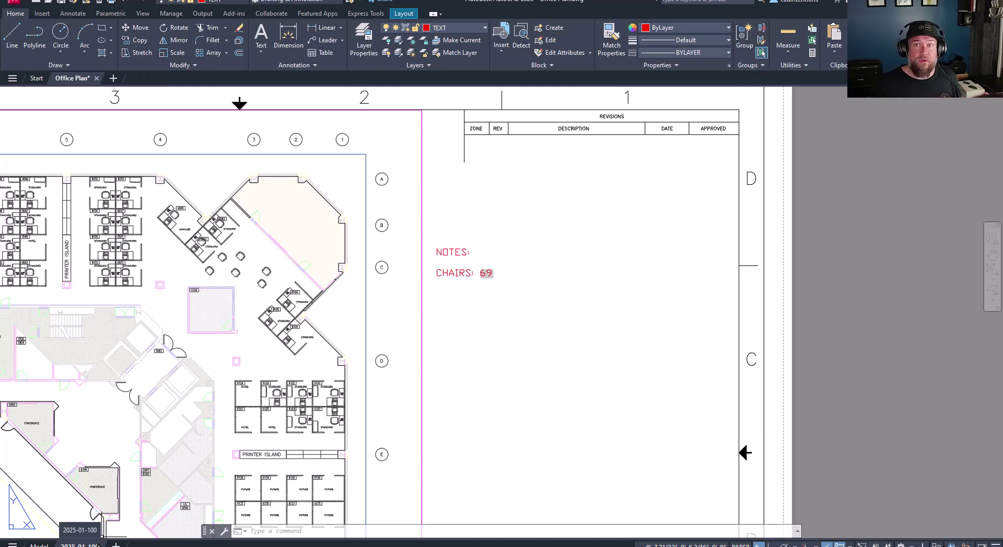
pyautogui.scroll(-2, 105, 517)
pyautogui.moveTo(318, 418); pyautogui.dragTo(379, 300, button='middle')
pyautogui.press('Escape')
pyautogui.press('Escape')
pyautogui.press('Escape')
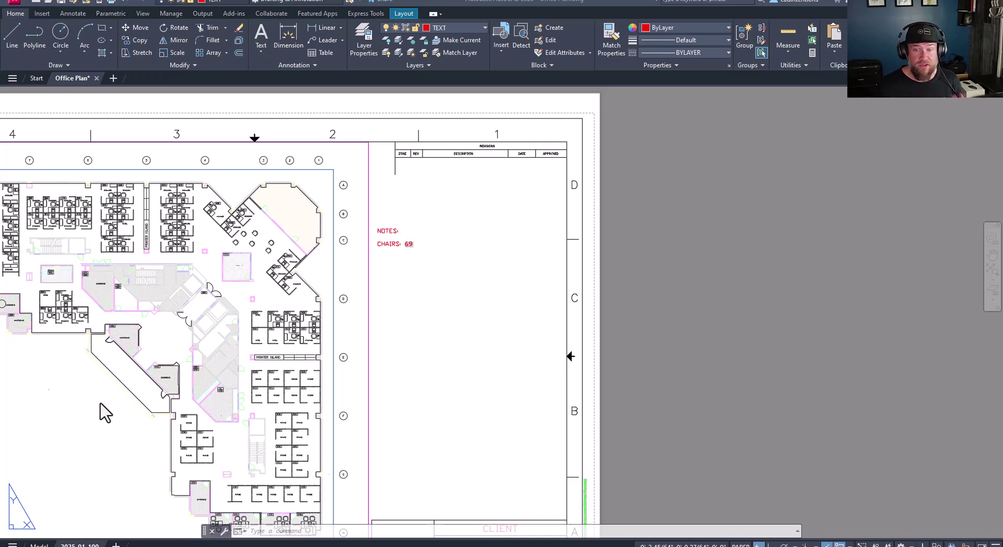
pyautogui.scroll(-5, 278, 276)
pyautogui.moveTo(320, 244); pyautogui.dragTo(370, 197, button='middle')
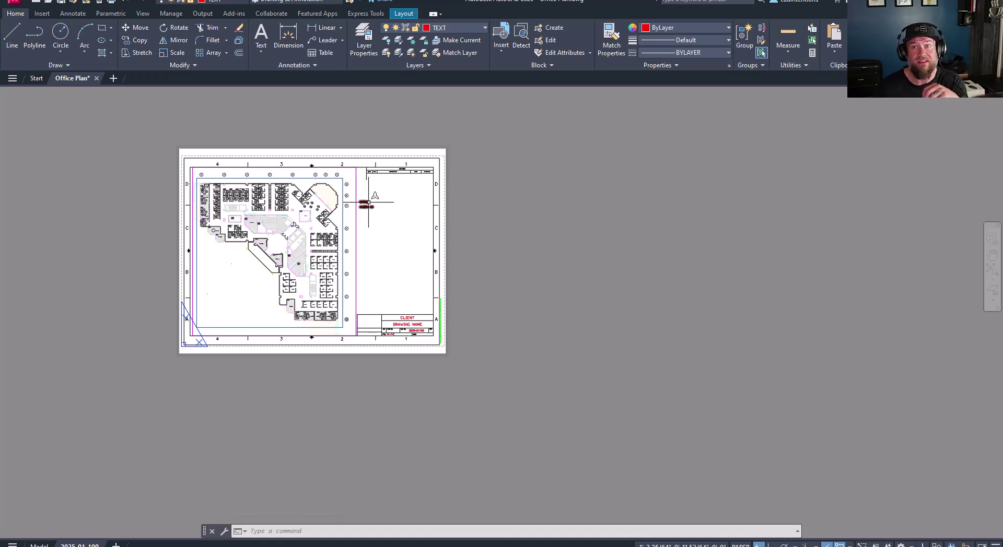
pyautogui.click(422, 265)
pyautogui.moveTo(421, 264); pyautogui.dragTo(410, 288, button='middle')
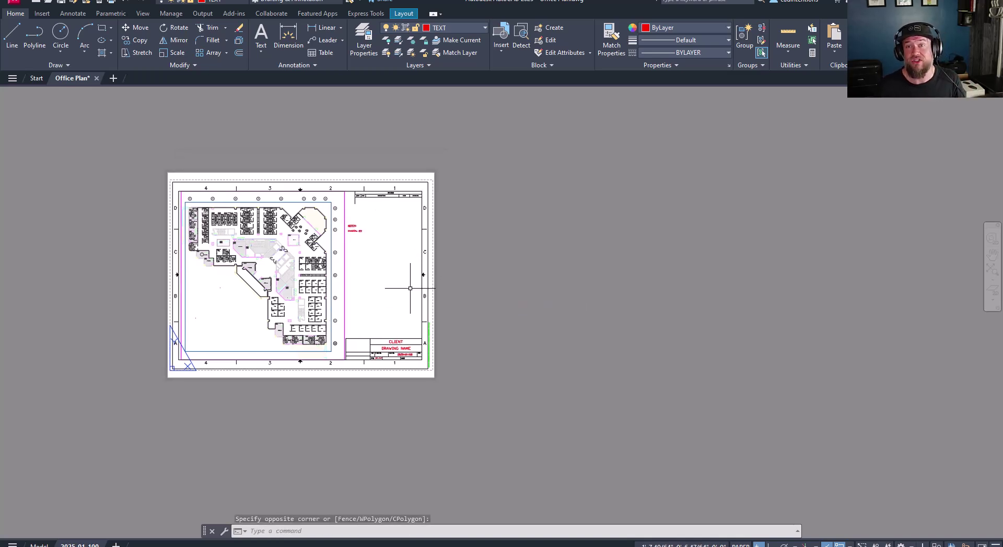